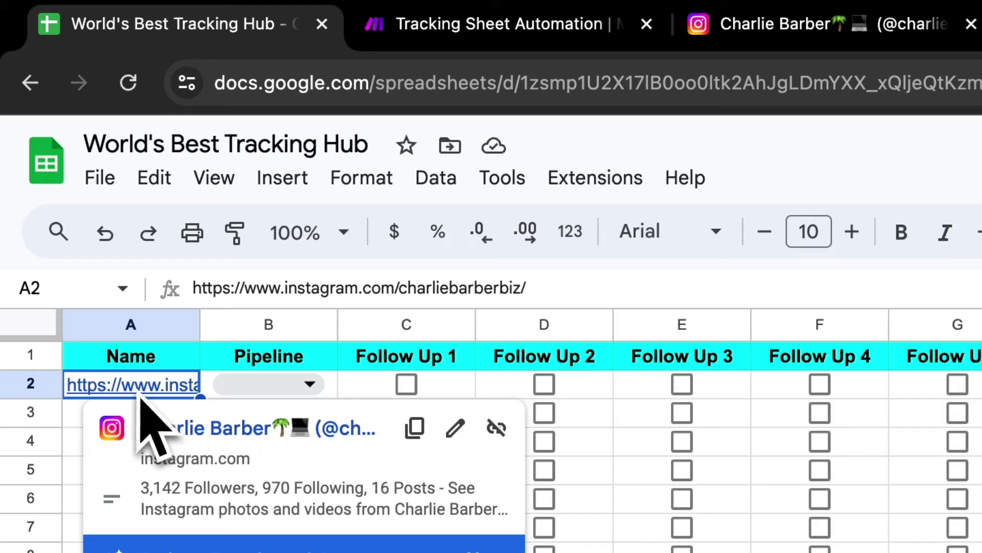
Set the row 2 Pipeline to "Interested in Skool", switch to the Tracking Sheet Automation scenario in Make and run it once.
click(245, 389)
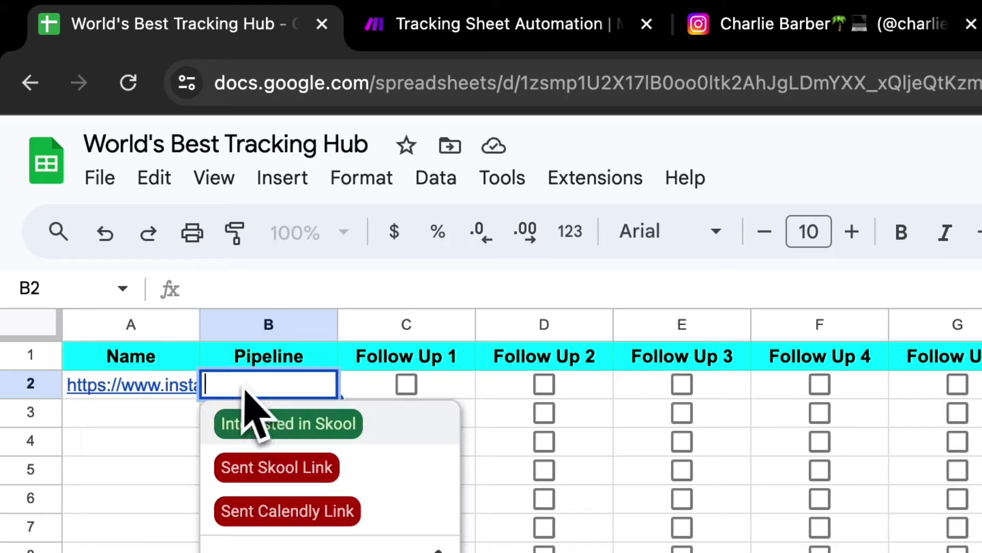
click(286, 425)
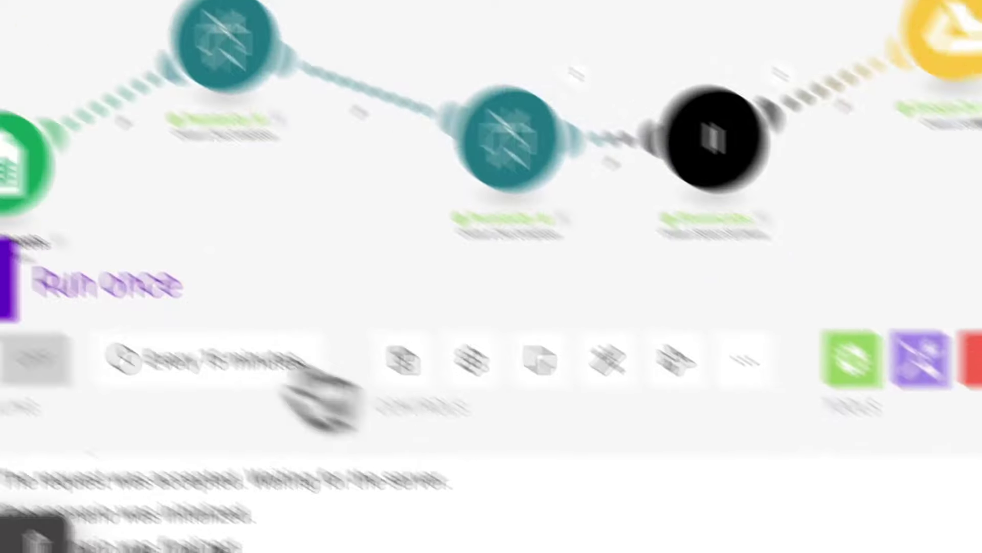
click(176, 416)
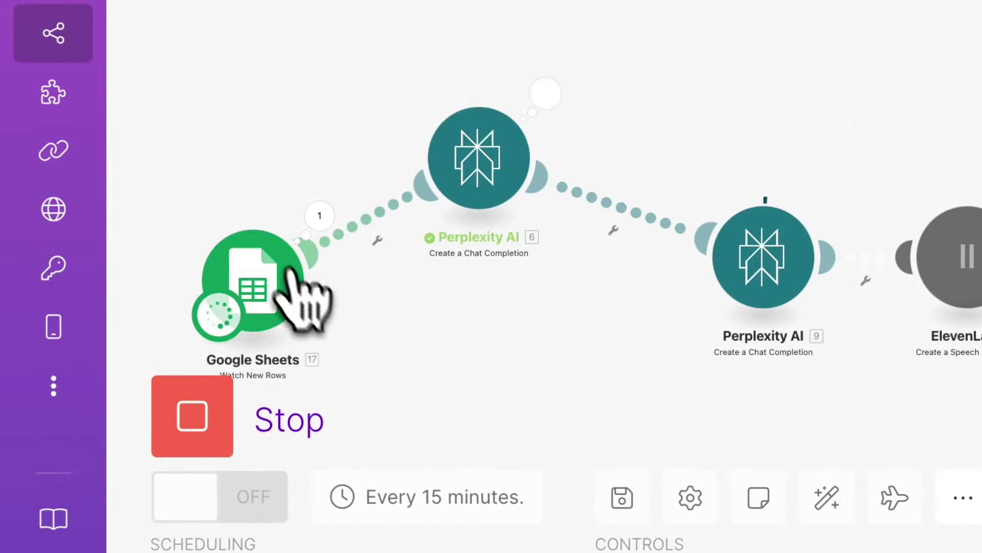
Return to the tracking sheet, open the Drive file linked under Unique Follow Up in row 2 and play its audio.
click(798, 7)
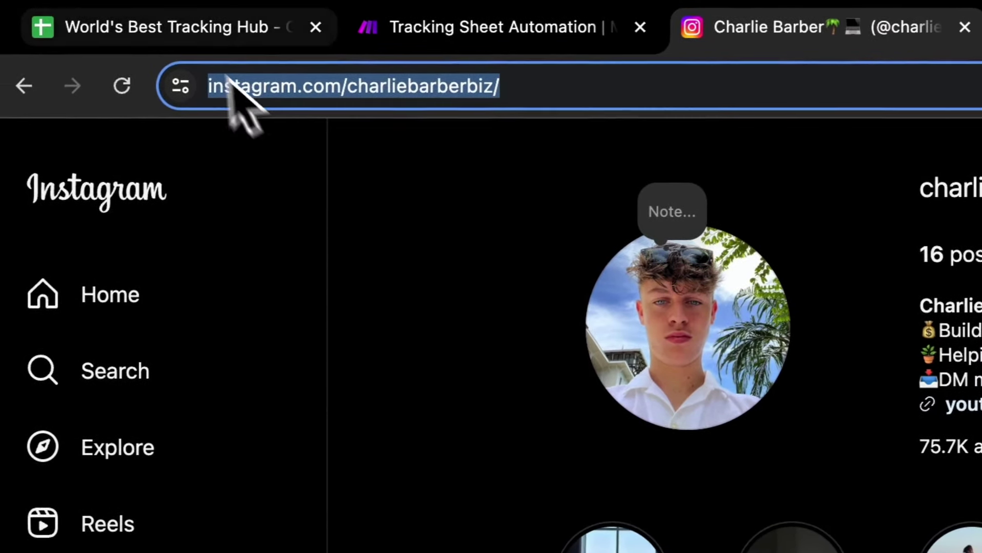
click(154, 24)
click(538, 29)
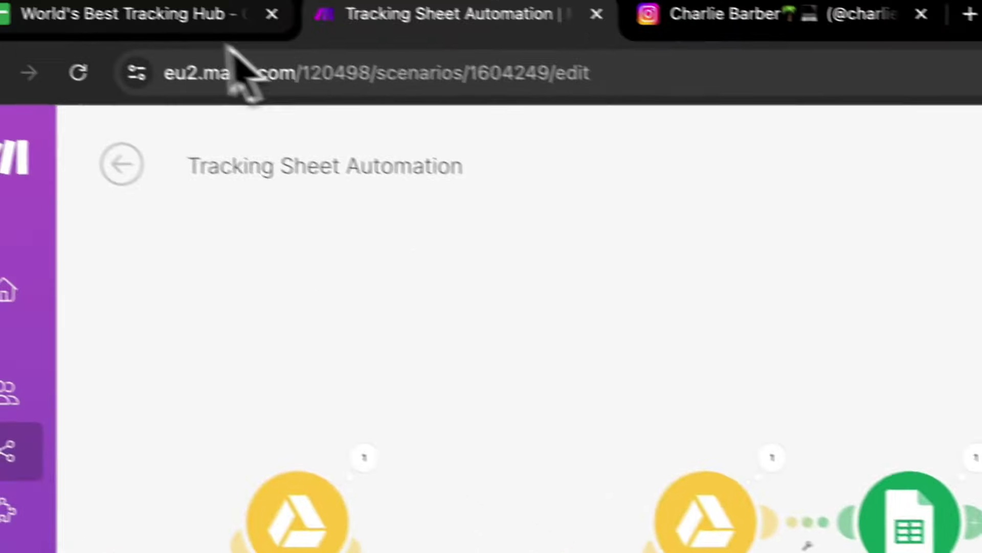
click(230, 13)
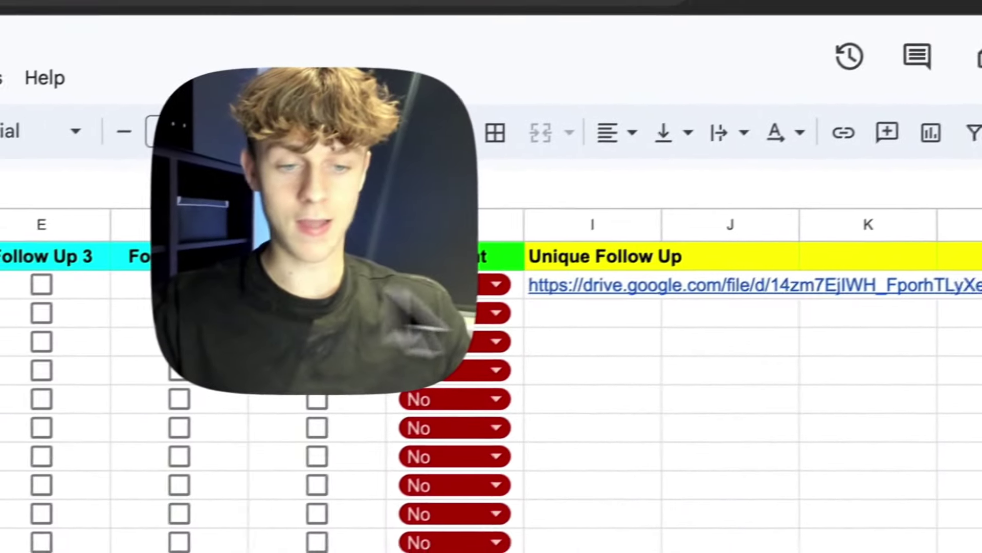
click(532, 326)
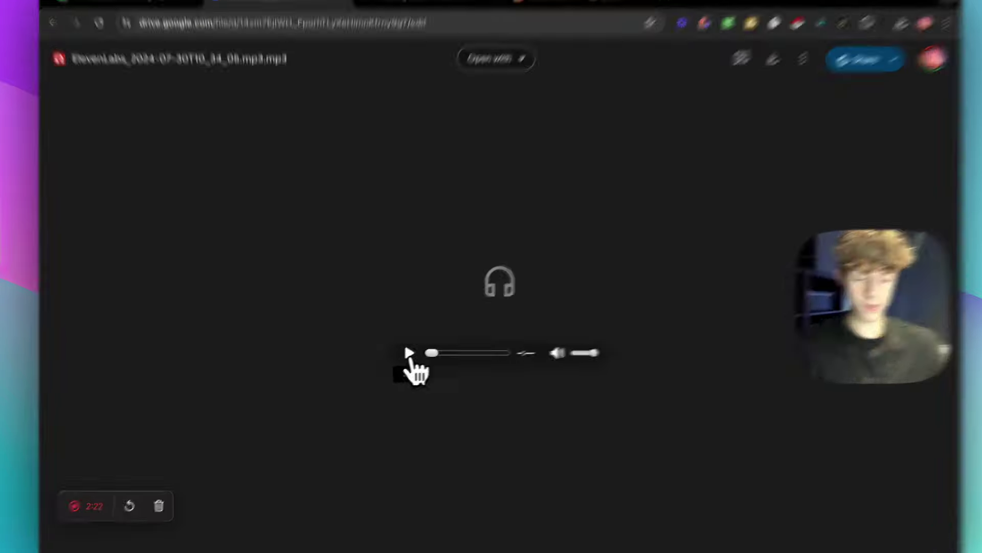
click(409, 355)
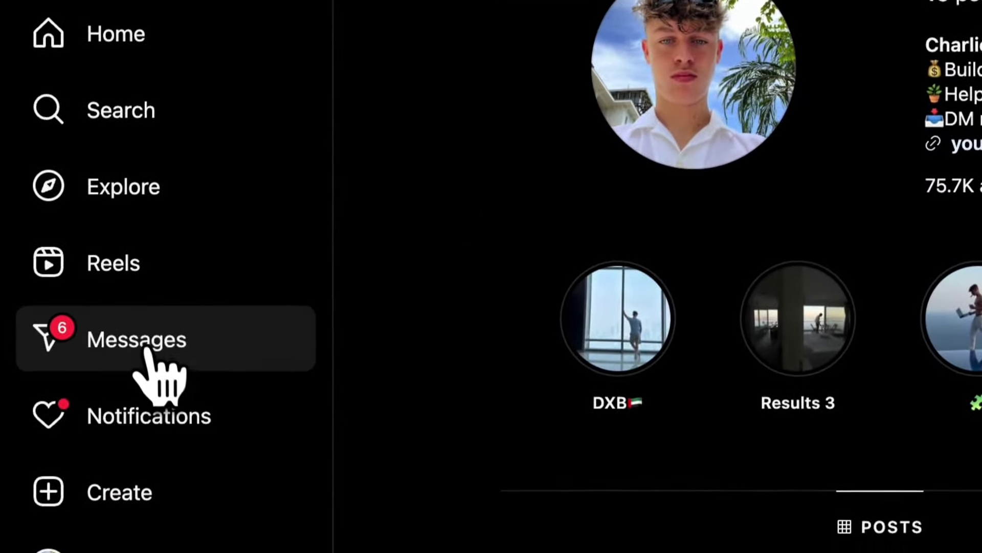
Open the first conversation in the Instagram messages and listen to its voice message at a higher volume.
click(103, 545)
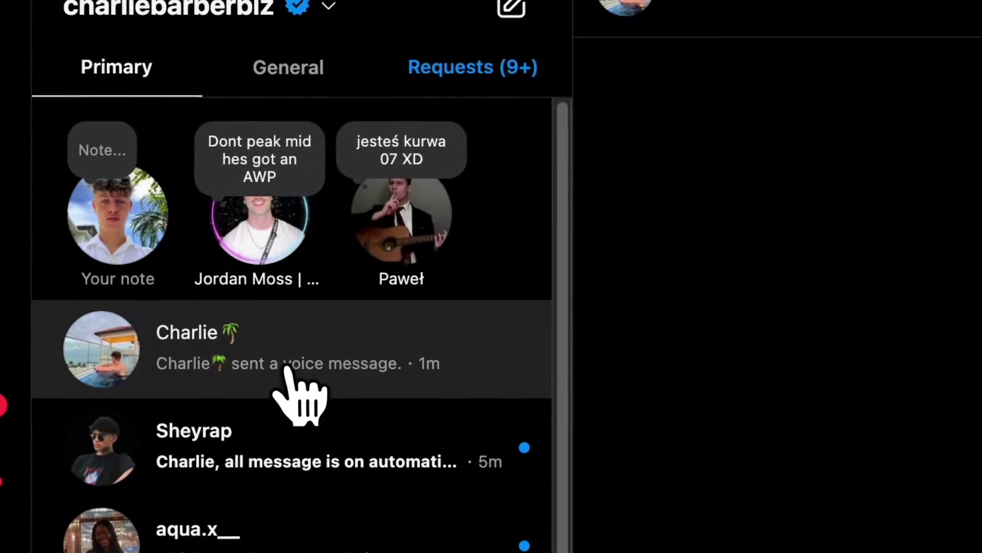
click(319, 315)
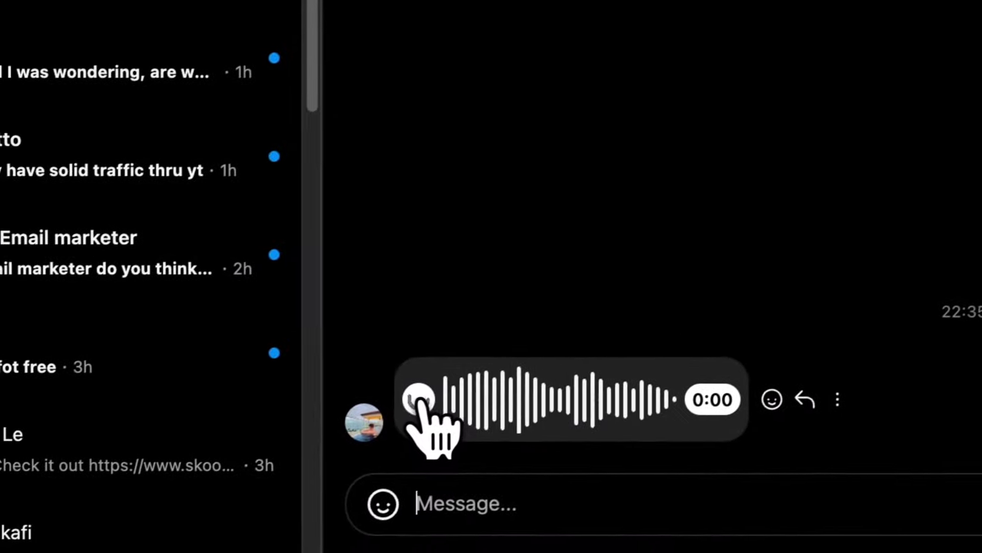
click(431, 395)
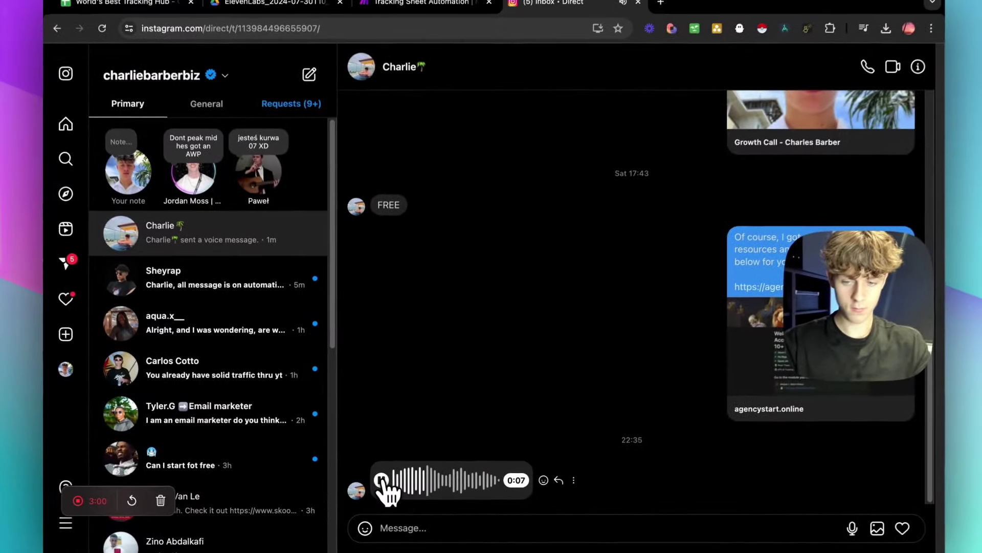
key(XF86AudioRaiseVolume)
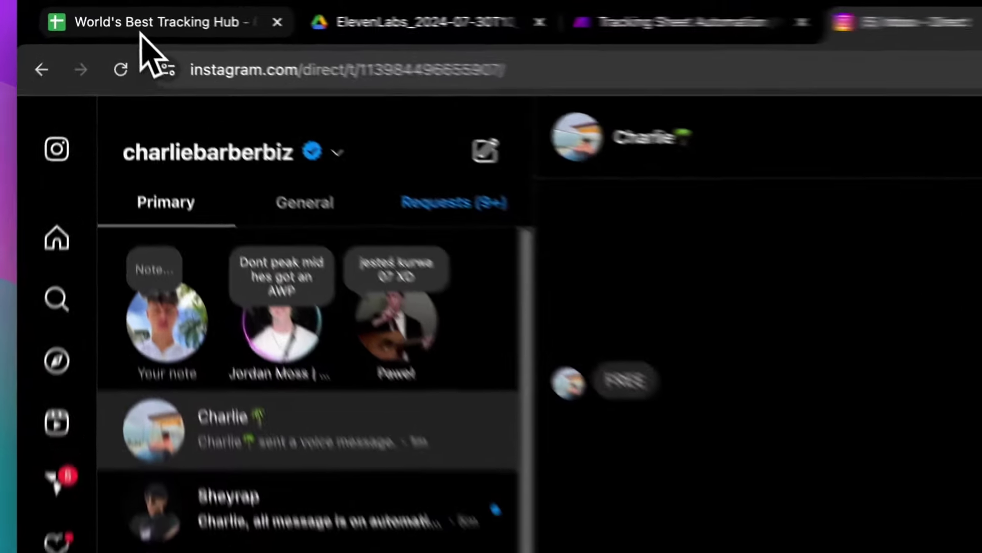
click(121, 13)
click(143, 407)
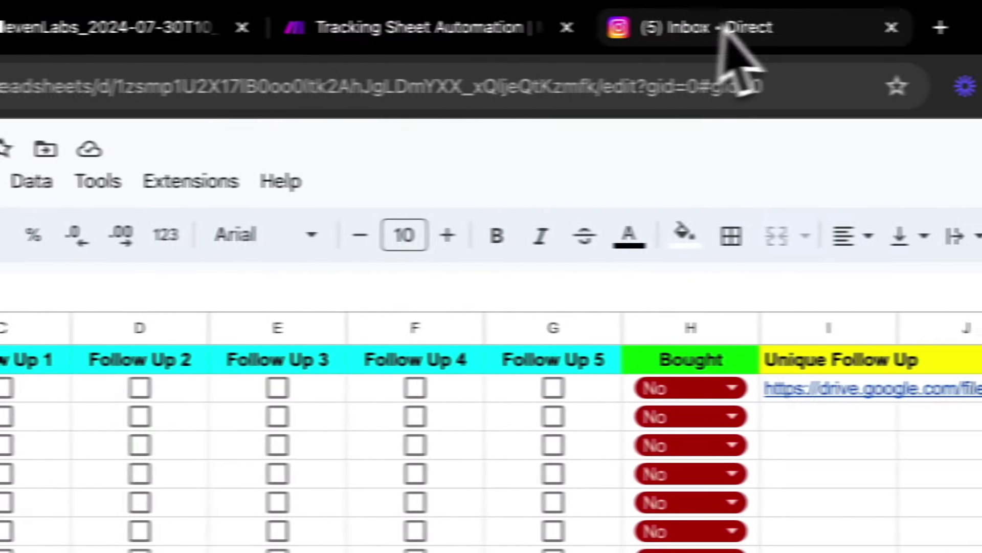
click(722, 57)
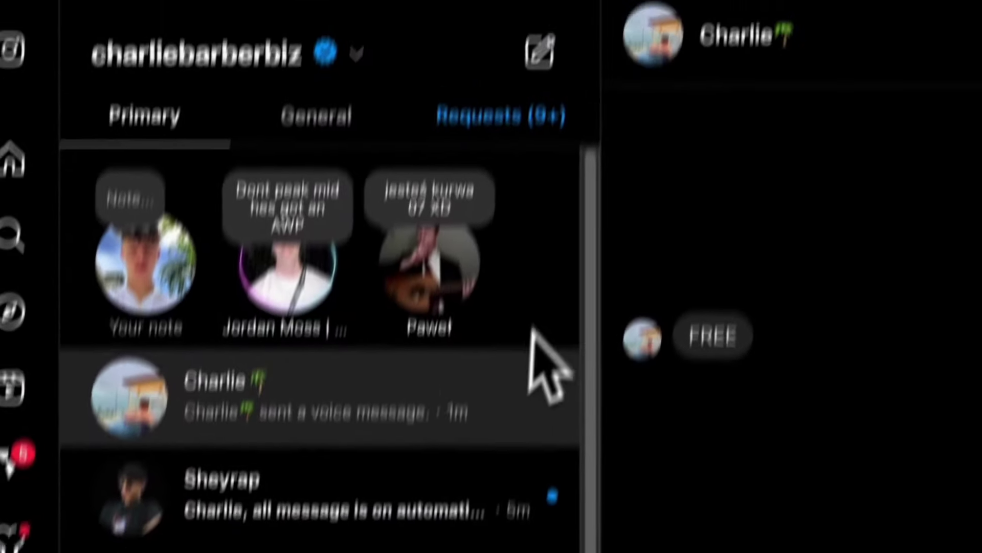
click(215, 28)
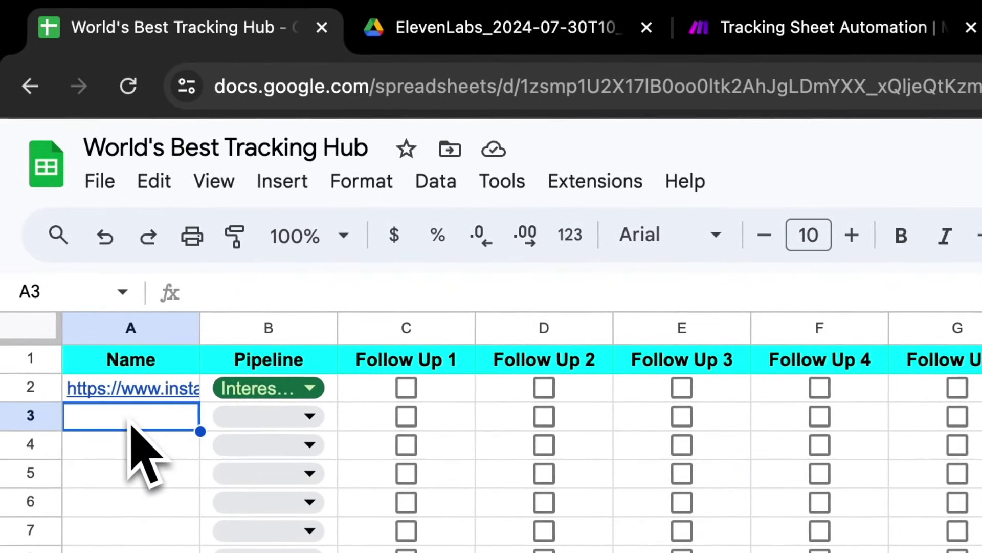
scroll(154, 435, right, 5)
click(500, 319)
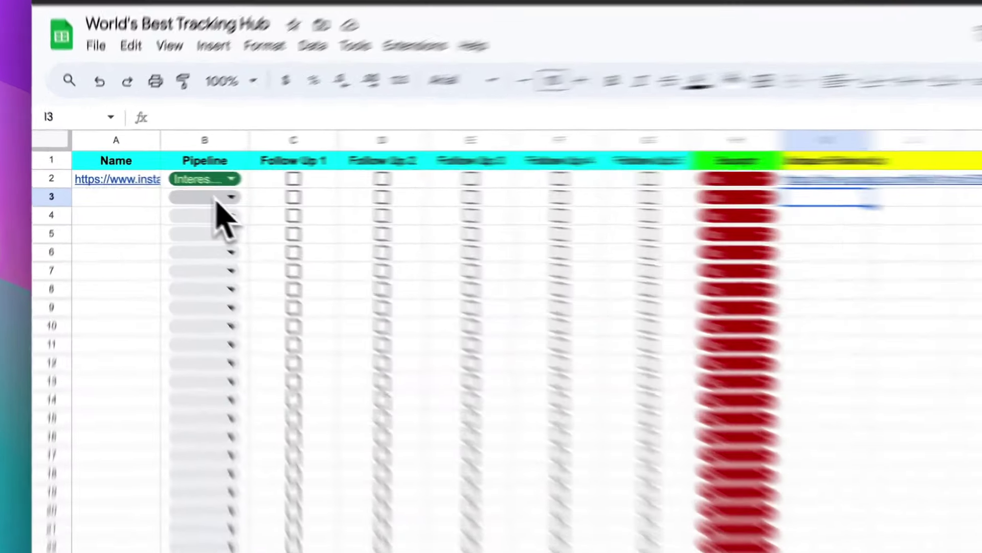
In the tracking sheet, view the row 3 Pipeline options and tick Follow Up 1, Follow Up 2 and Follow Up 3 in that row.
click(180, 189)
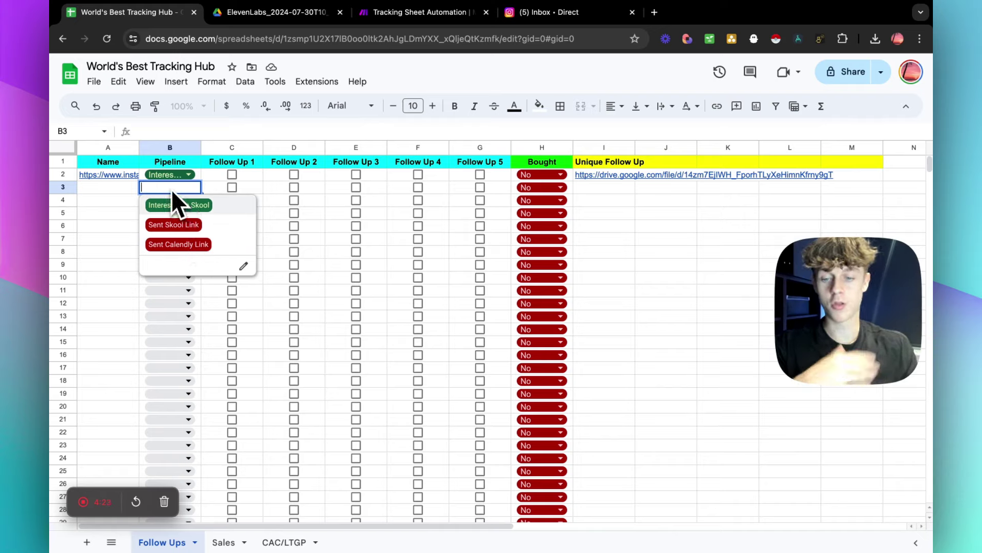
click(349, 191)
click(232, 188)
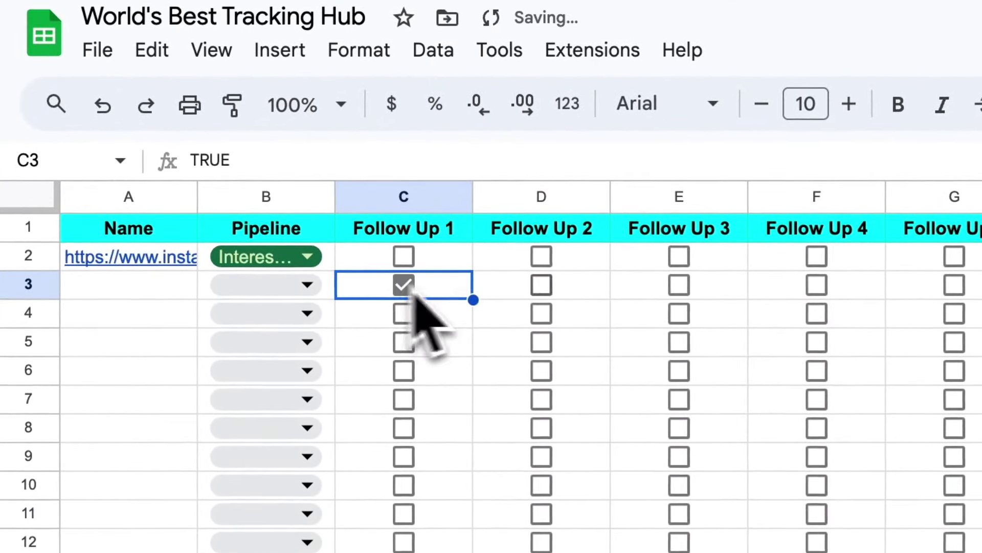
click(542, 285)
click(680, 284)
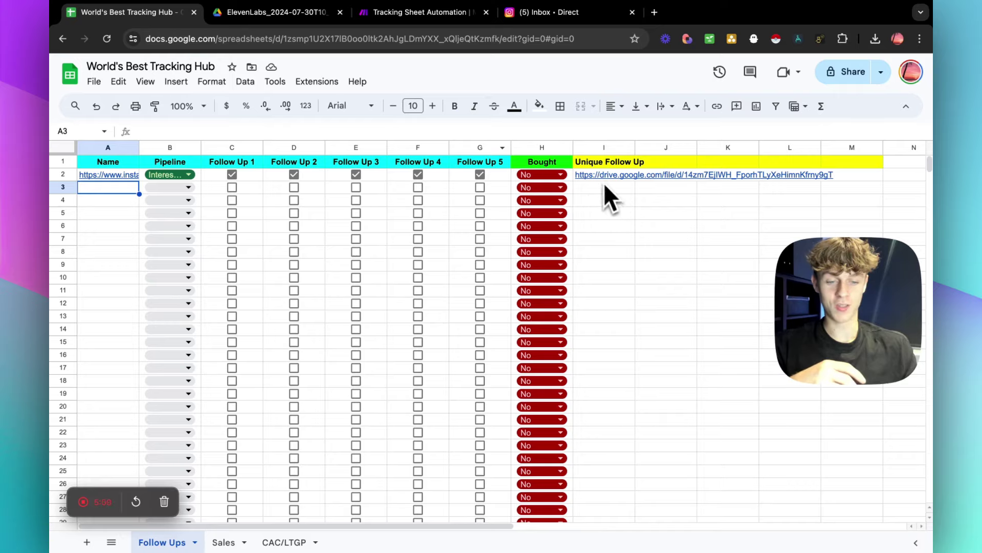
Open make.com in a new browser tab and log in to the account.
click(654, 12)
text(make)
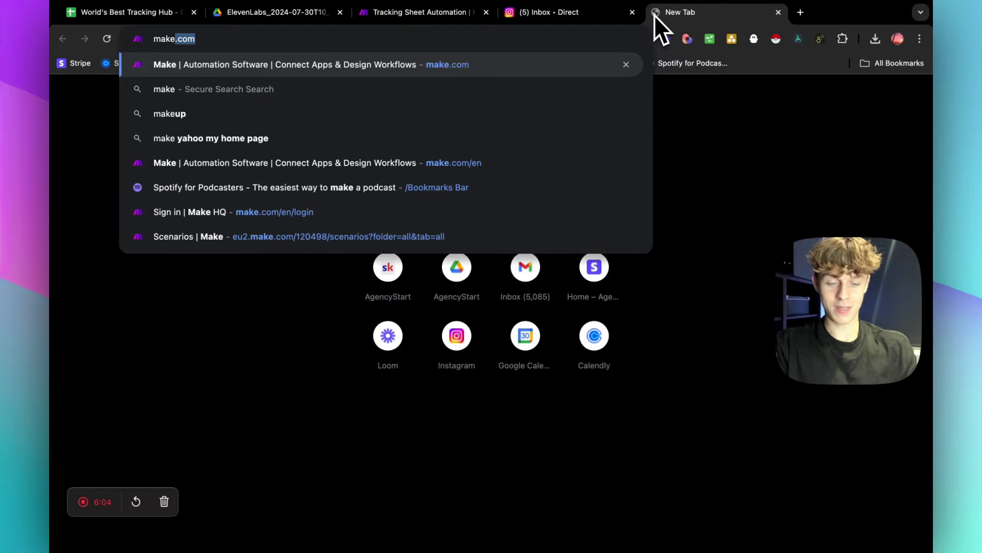
key(Return)
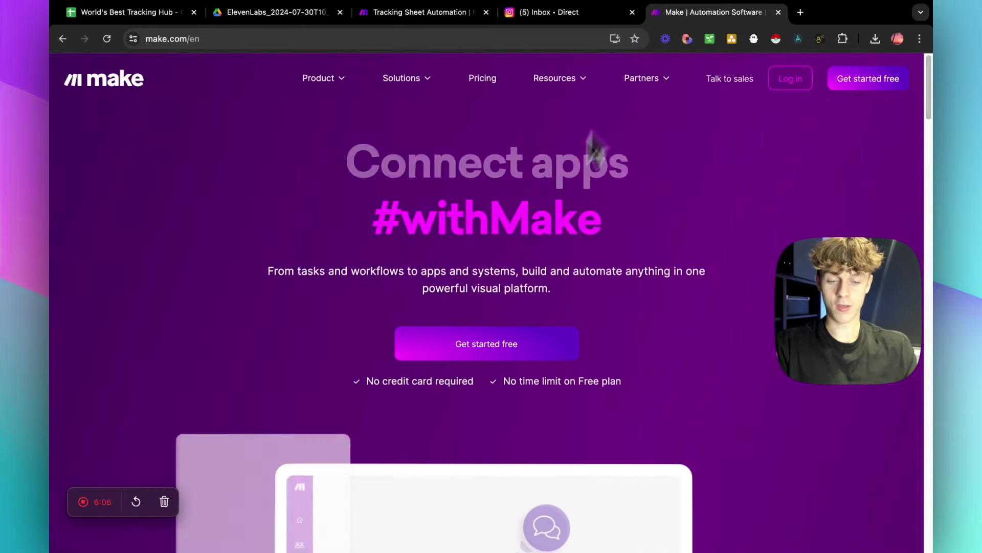
drag(349, 387, 609, 388)
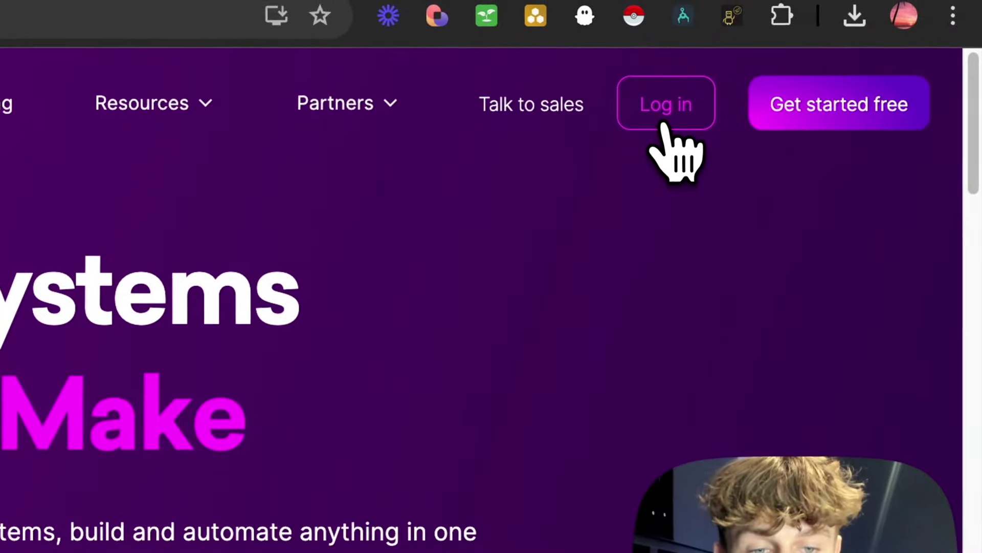
click(665, 126)
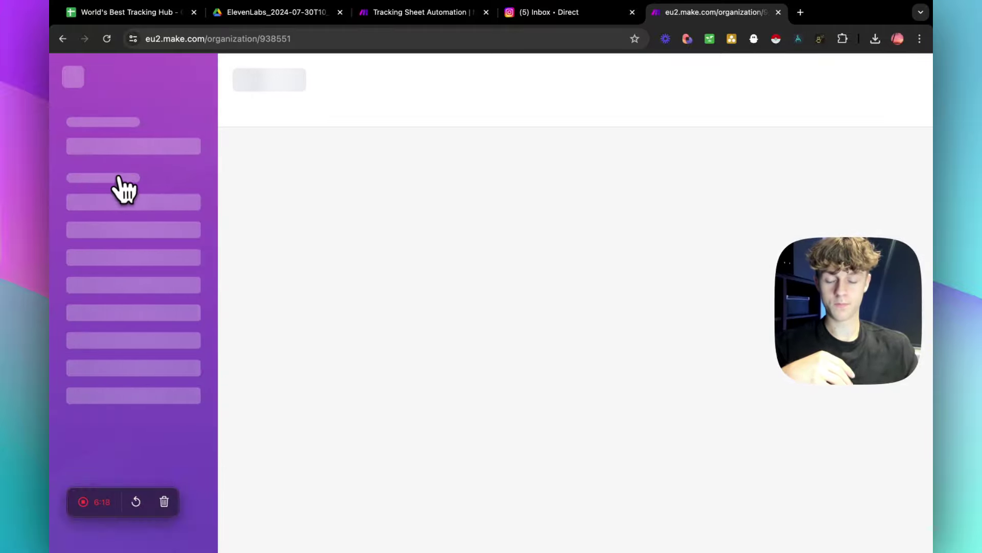
Create a new scenario that starts with a Google Sheets Watch New Rows module.
click(125, 206)
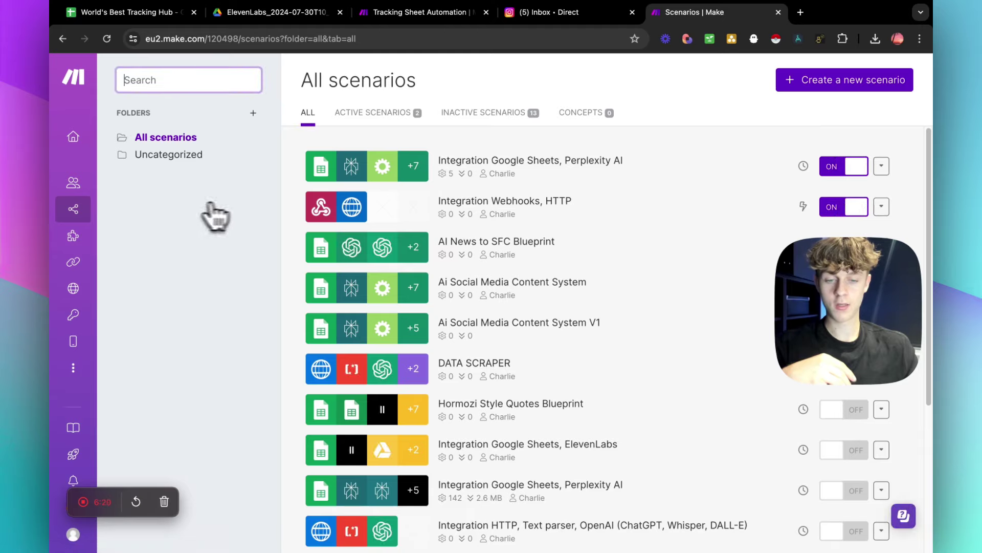
click(822, 83)
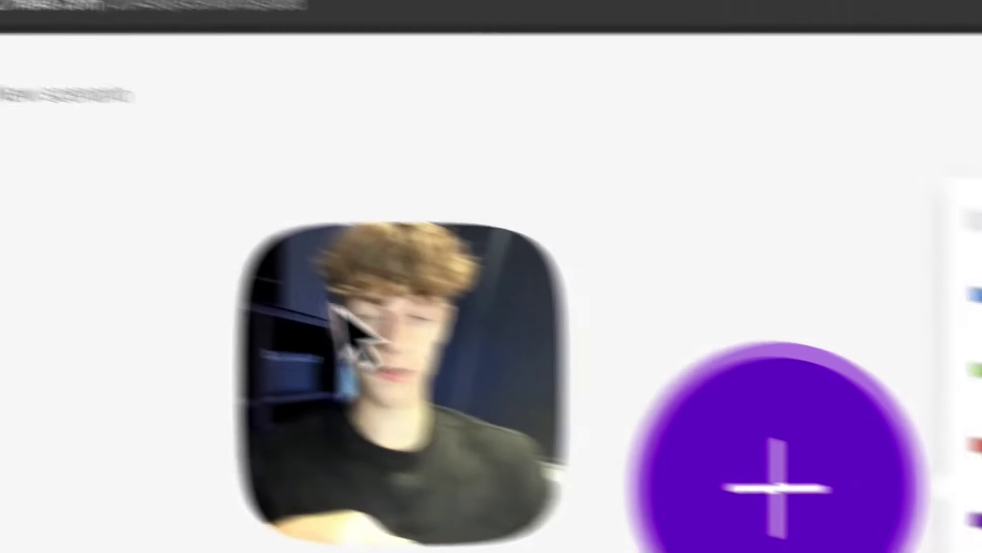
click(666, 210)
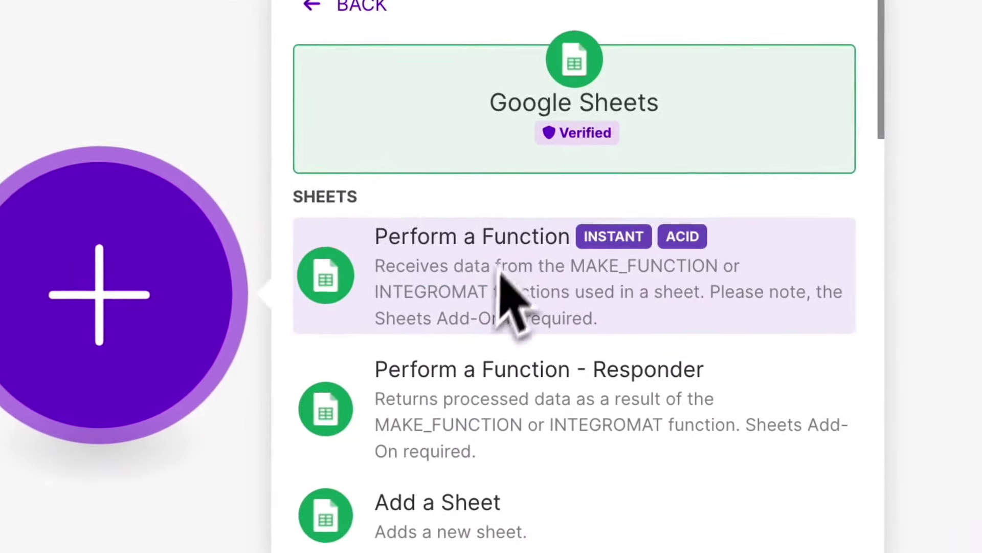
scroll(476, 325, down, 5)
scroll(471, 355, down, 5)
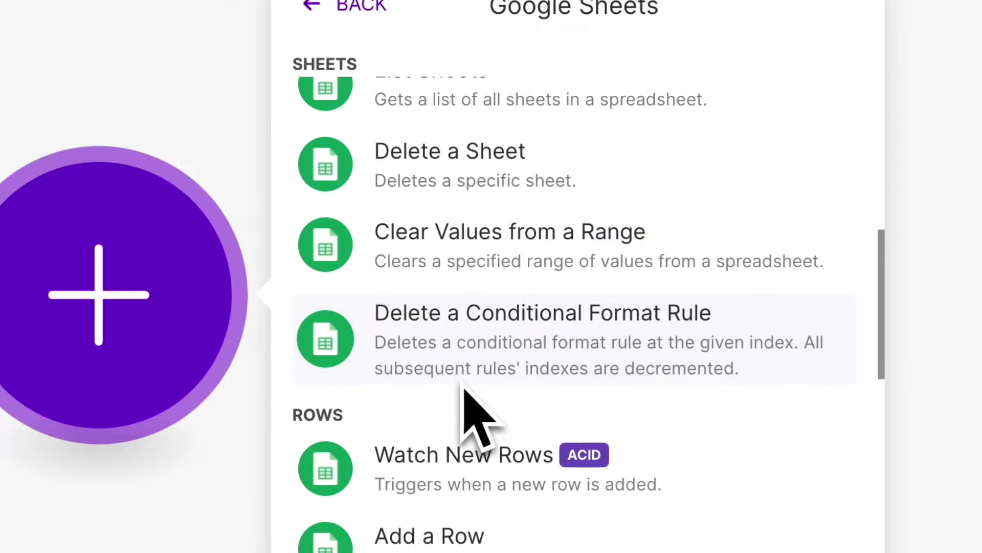
click(459, 474)
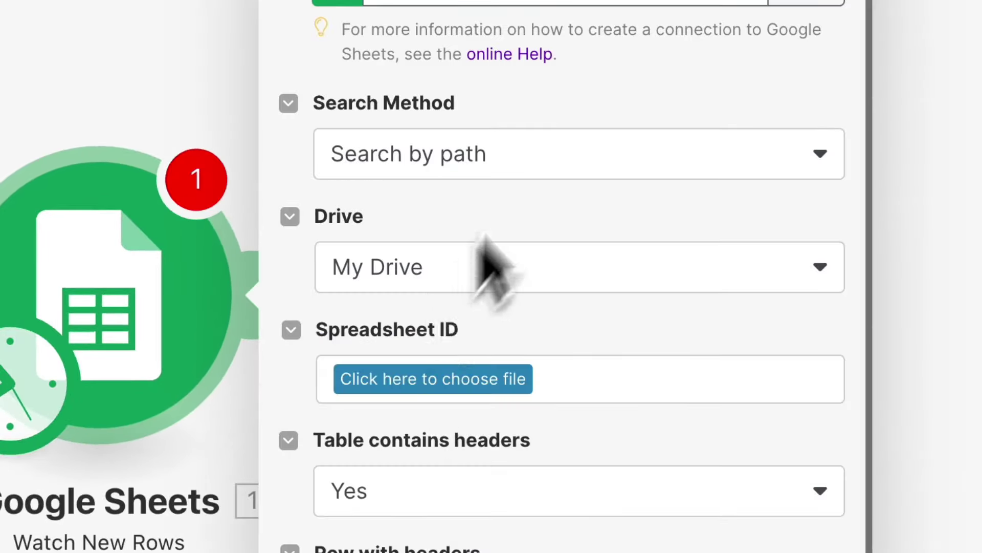
Select the existing Google connection for the Watch New Rows module and browse the spreadsheet list to World's Best Tracking Hub.
click(498, 149)
click(501, 182)
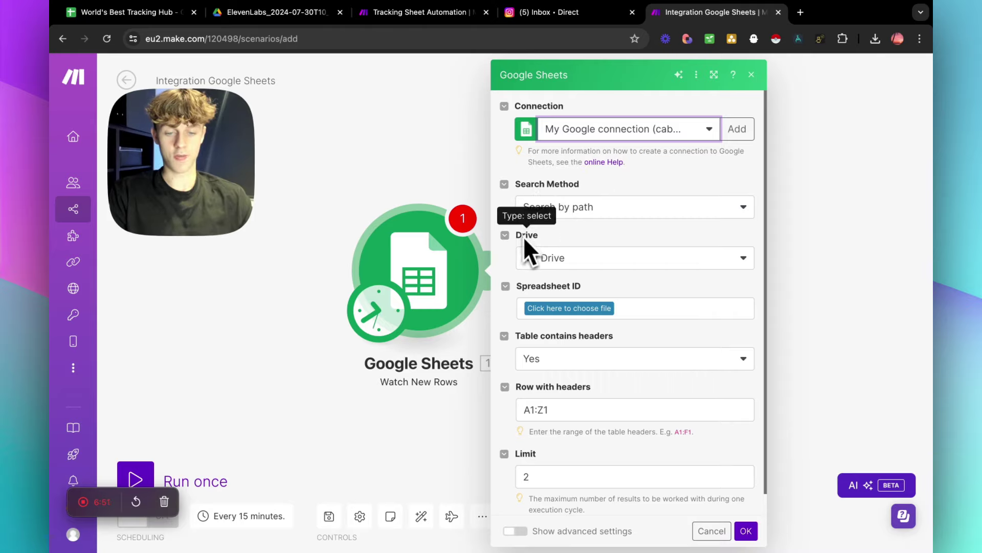
scroll(578, 248, down, 1)
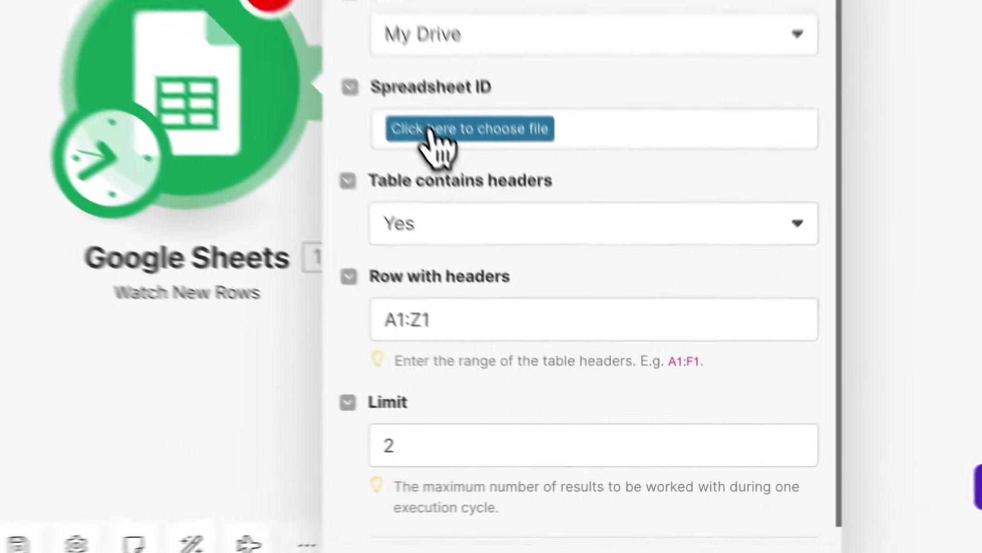
click(547, 296)
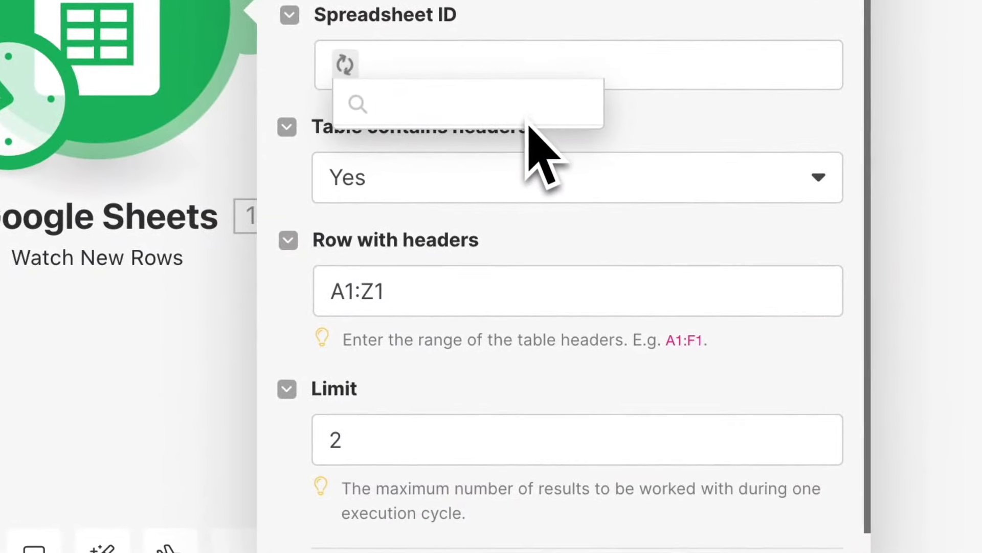
drag(587, 137, 591, 552)
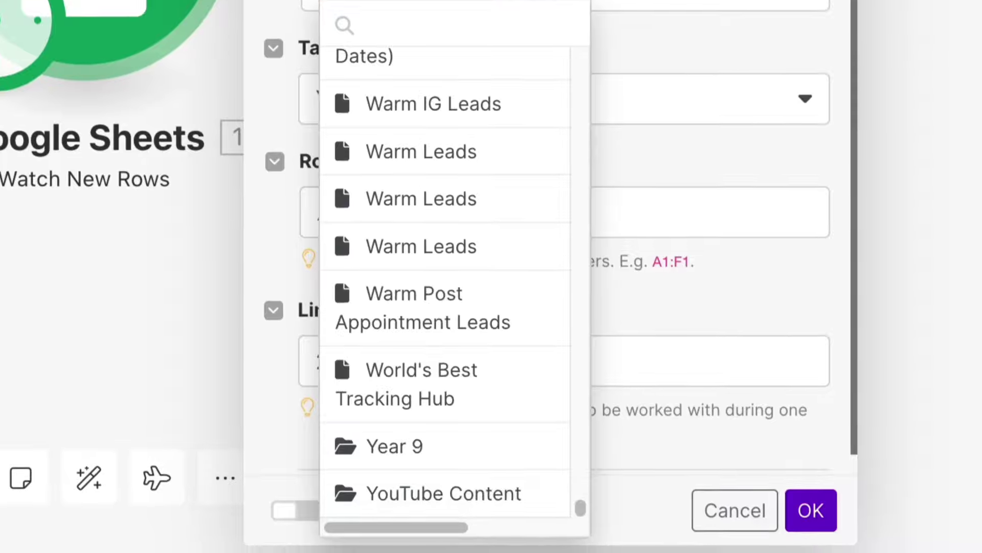
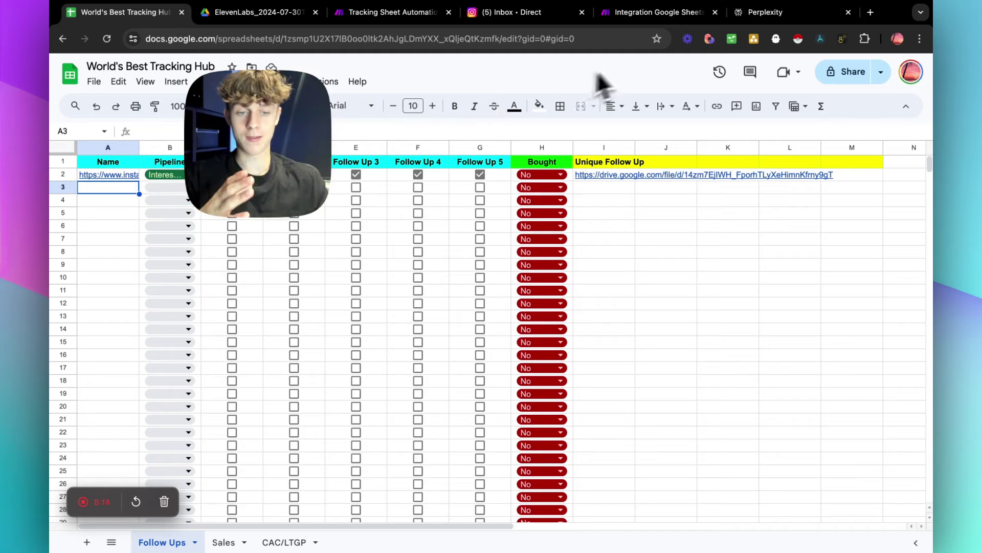
Switch to Perplexity and open the account settings.
click(766, 12)
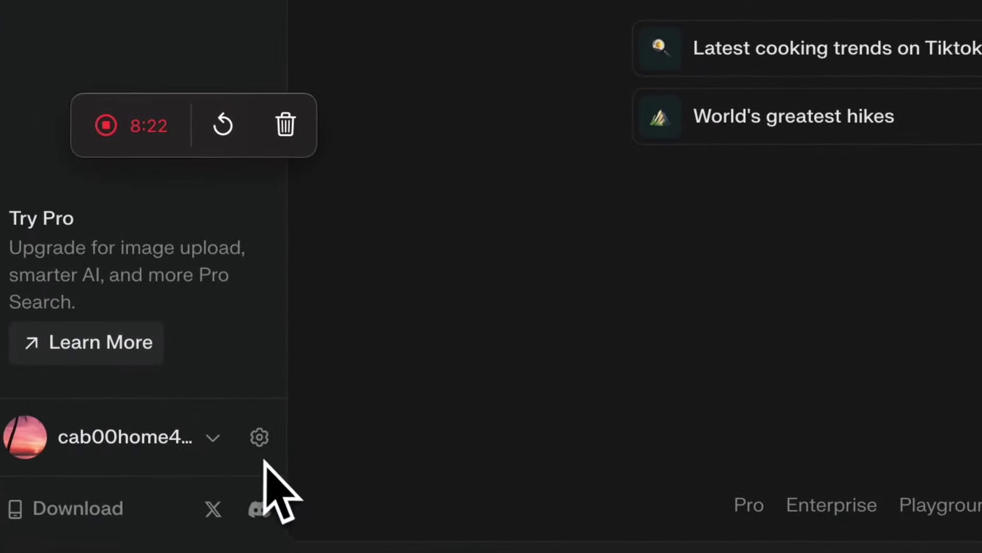
click(268, 439)
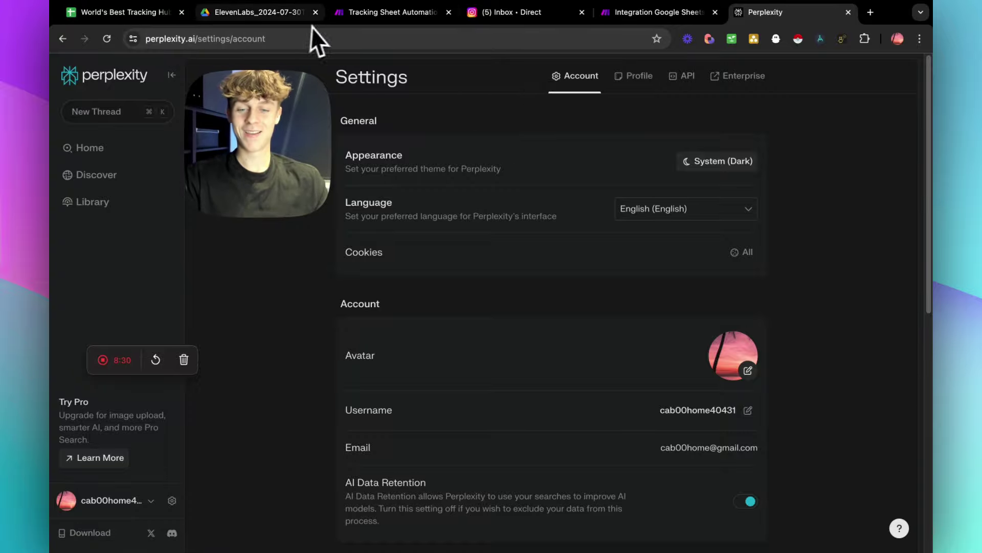
Return to the Make scenario and close the new Perplexity connection form without adding another connection.
click(621, 14)
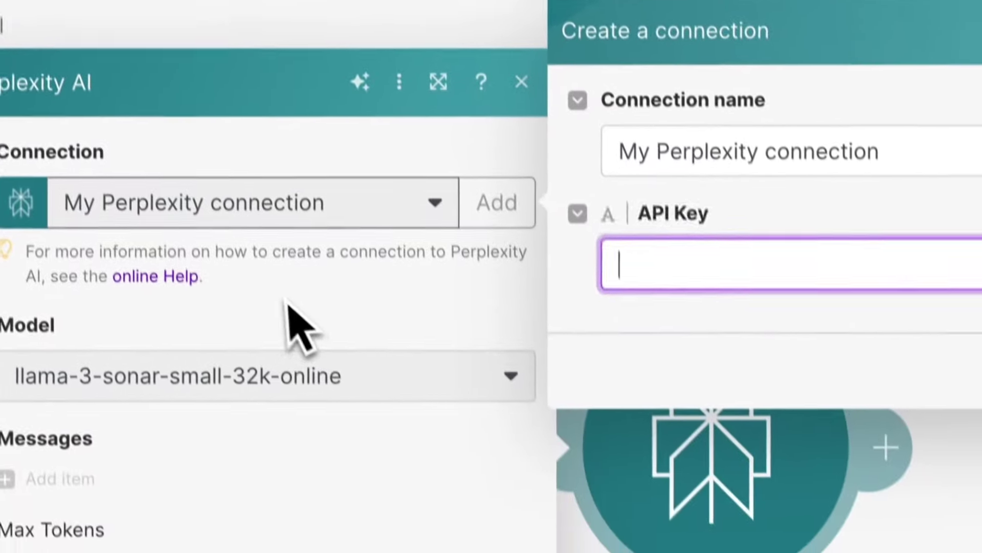
click(319, 456)
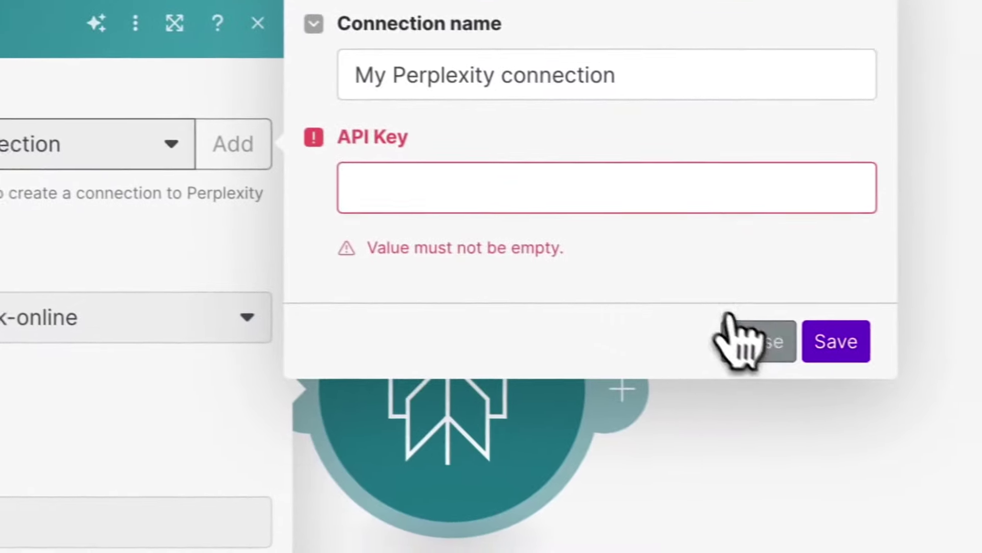
click(908, 358)
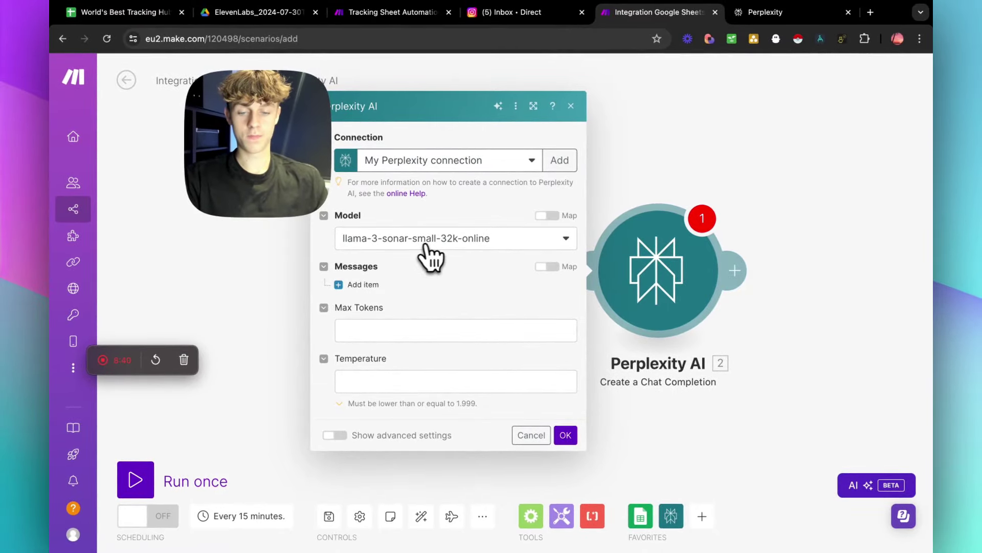
Set Max Tokens to 1000 and add a first message item in the Perplexity AI module.
click(360, 329)
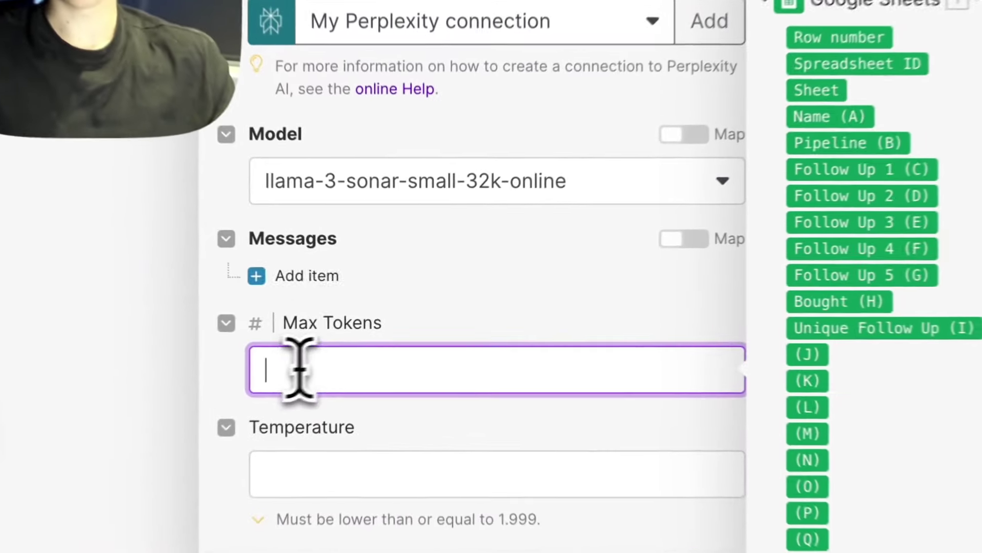
text(10000)
key(BackSpace)
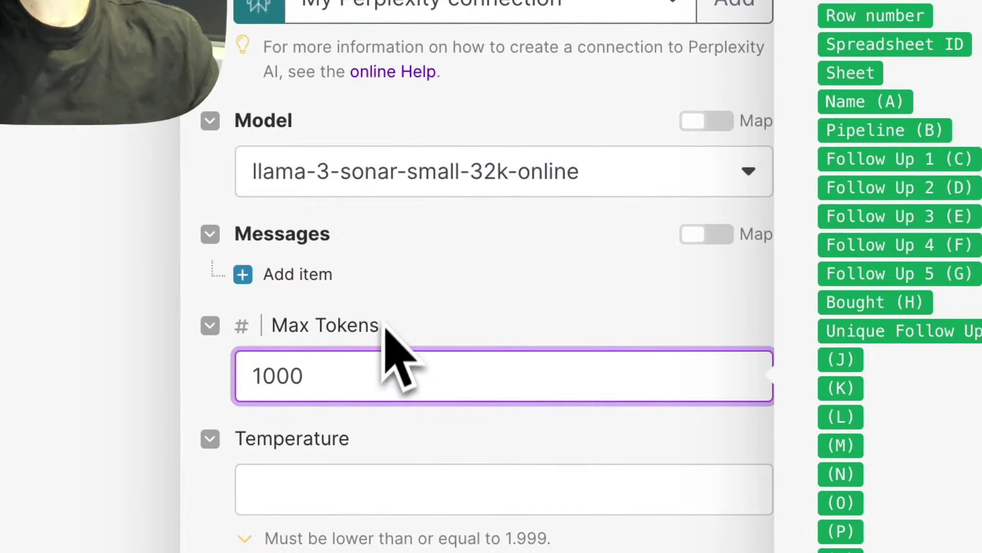
drag(384, 330, 463, 292)
click(284, 271)
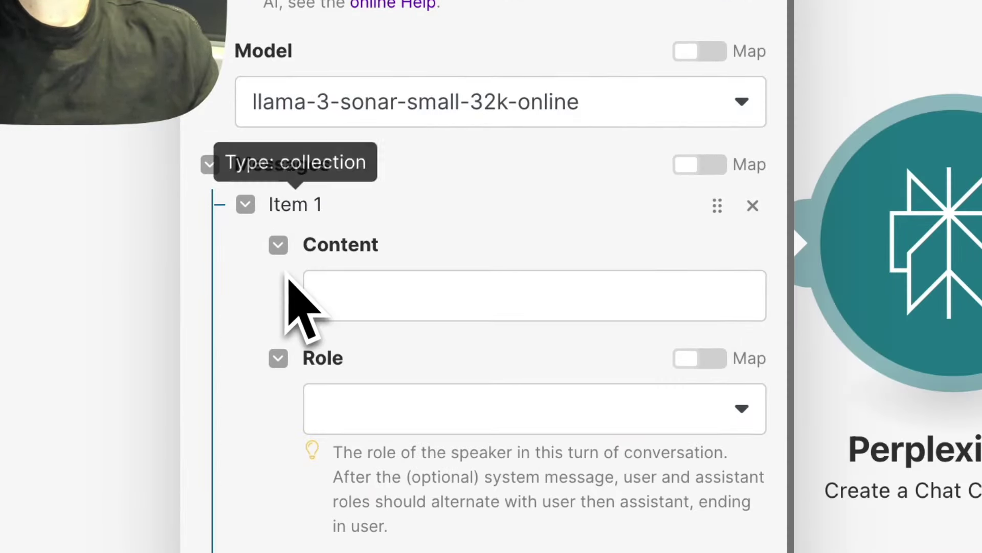
click(350, 296)
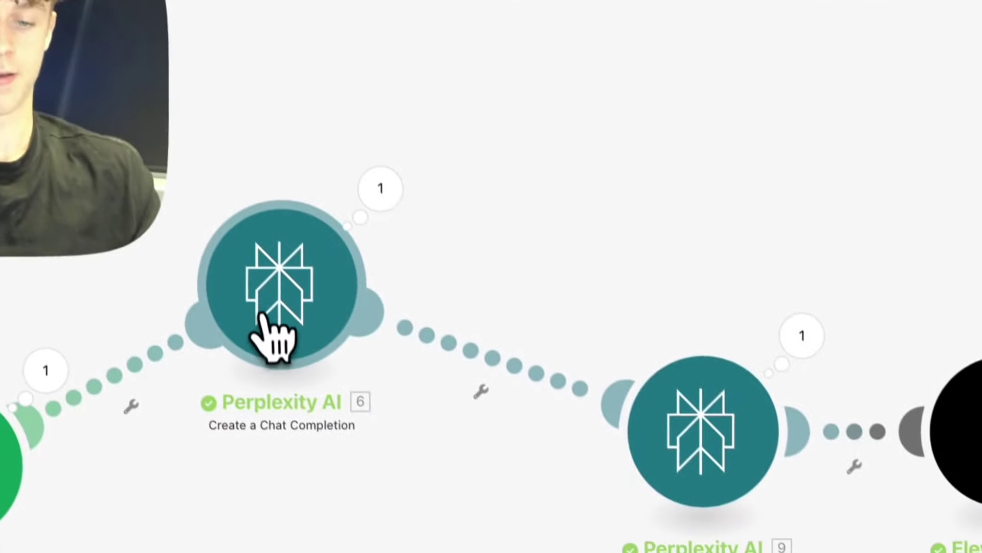
Examine the first Perplexity module's prompt in the Tracking Sheet Automation scenario and the lead link in the tracking sheet's Name column.
click(281, 309)
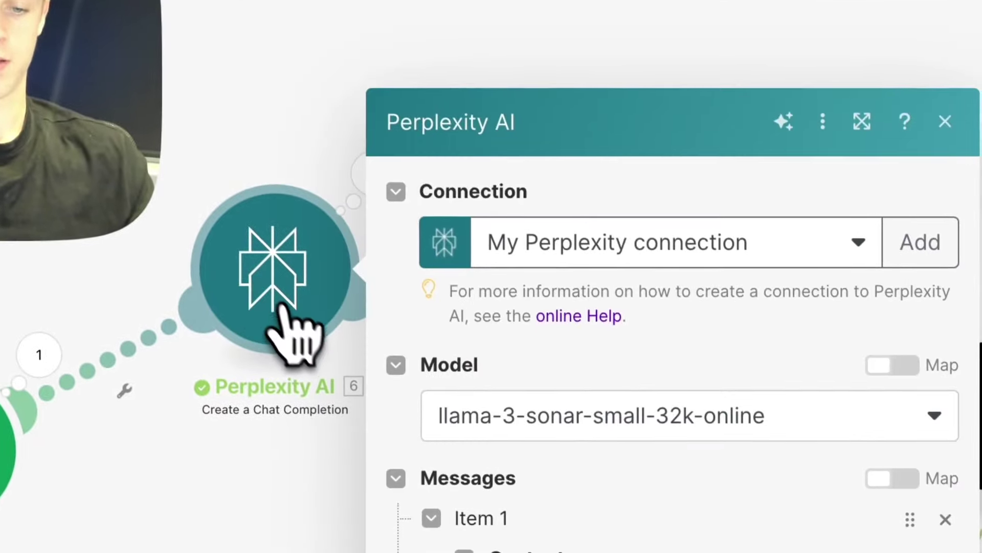
scroll(401, 325, down, 4)
drag(508, 410, 576, 409)
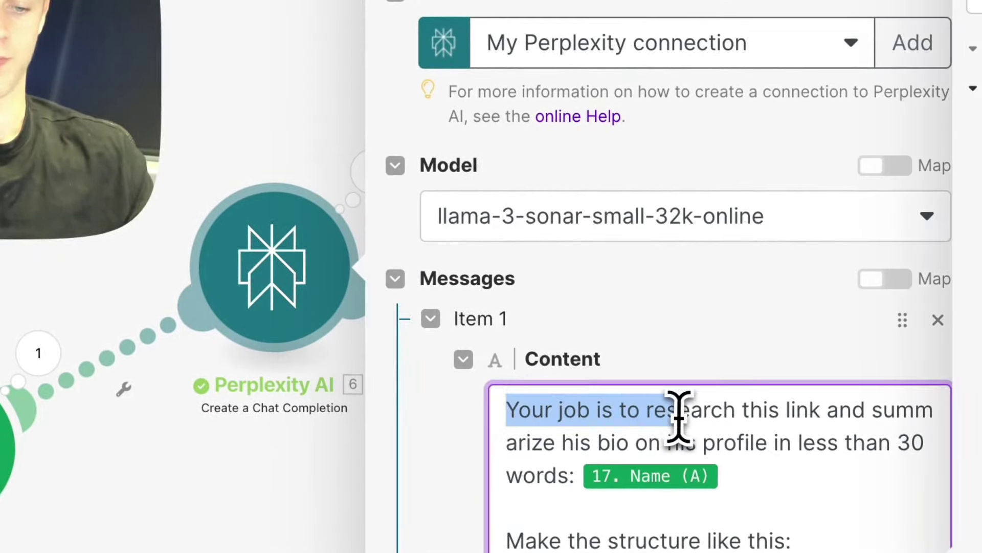
drag(727, 415, 830, 426)
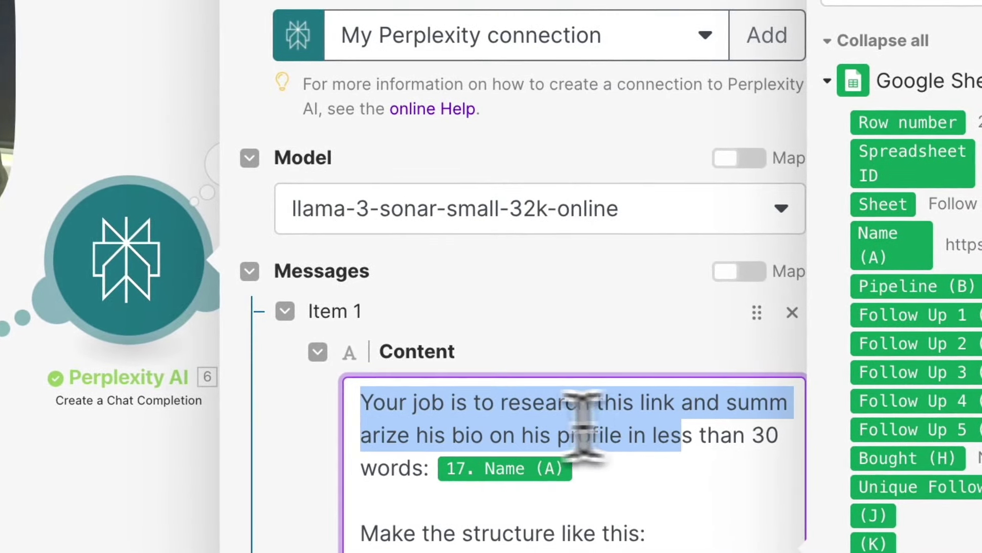
click(439, 431)
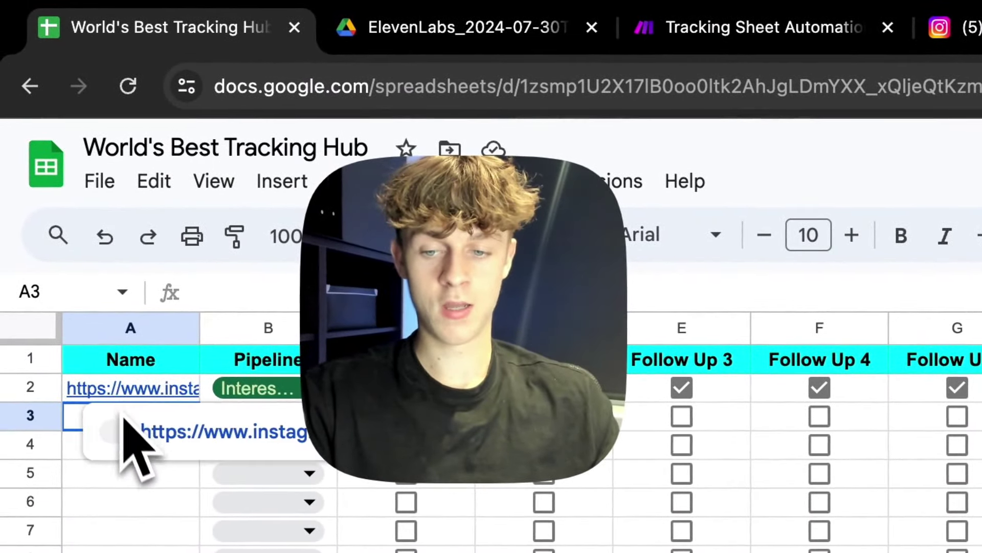
mouse_move(122, 392)
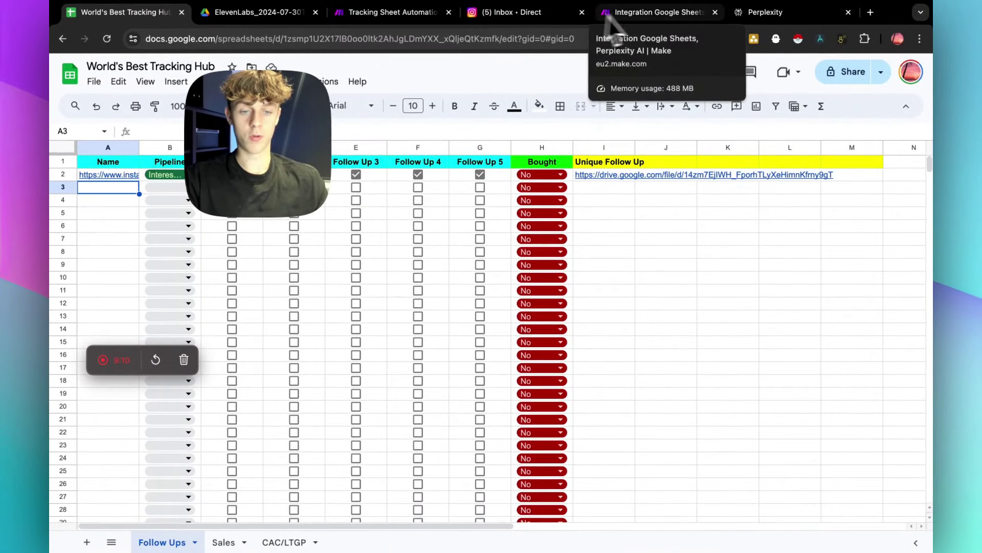
click(389, 12)
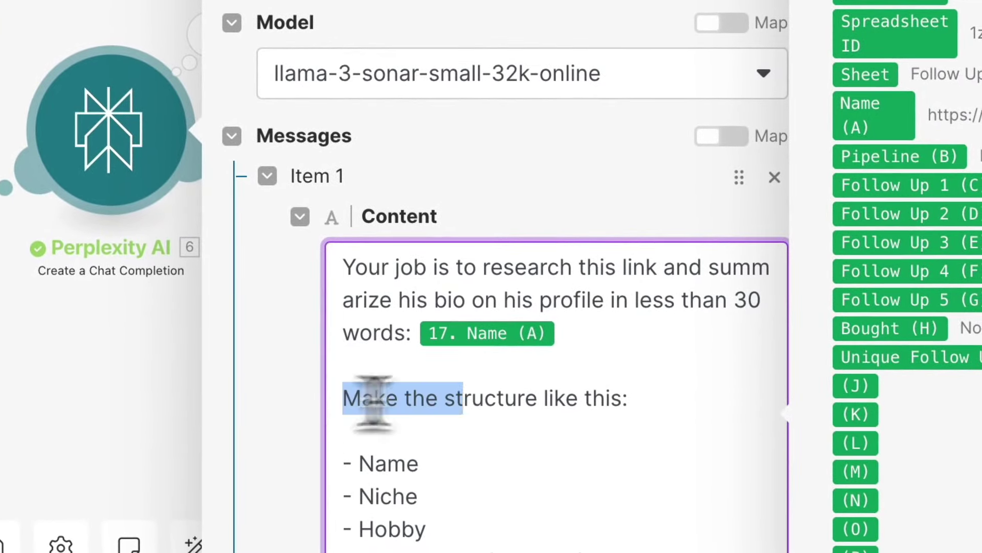
drag(374, 402, 626, 404)
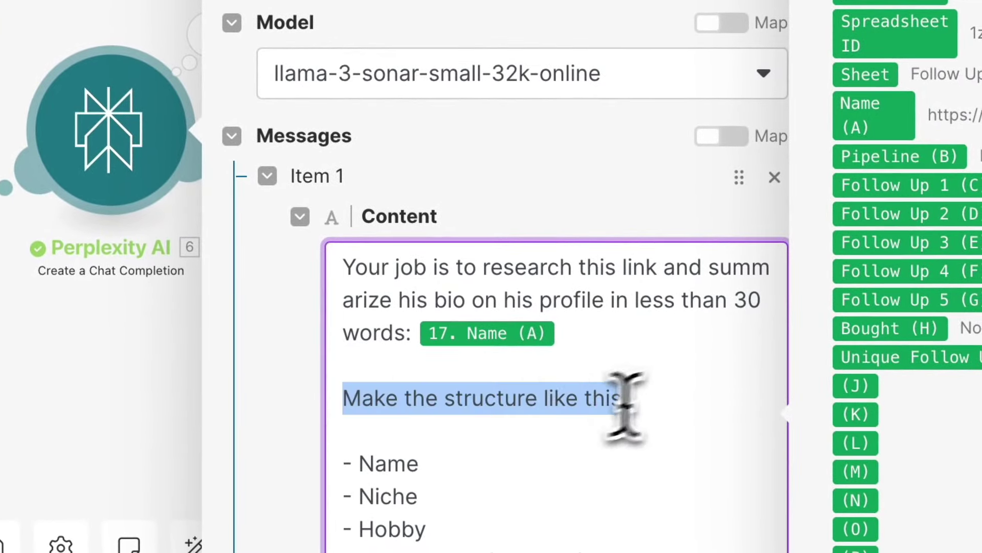
drag(356, 466, 419, 463)
drag(344, 496, 417, 496)
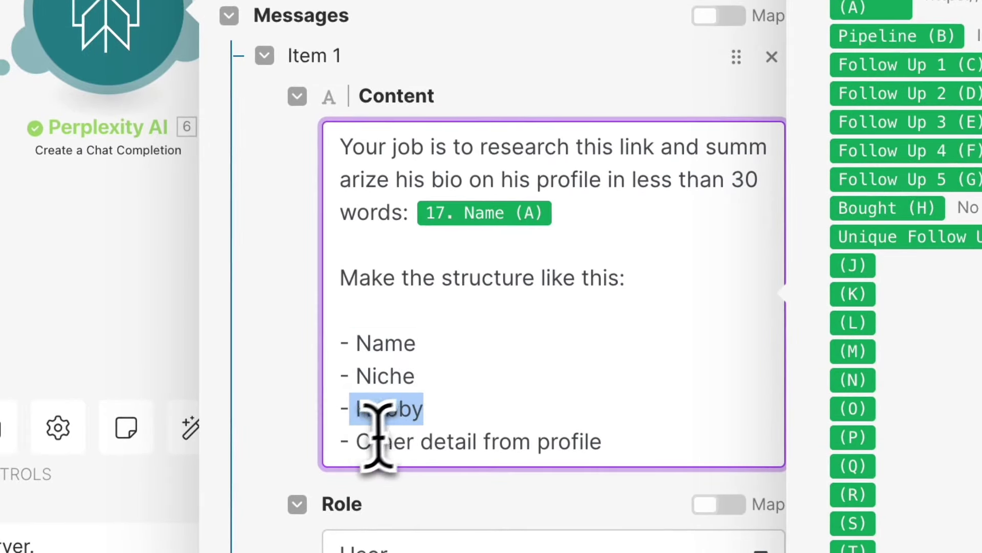
drag(357, 441, 655, 453)
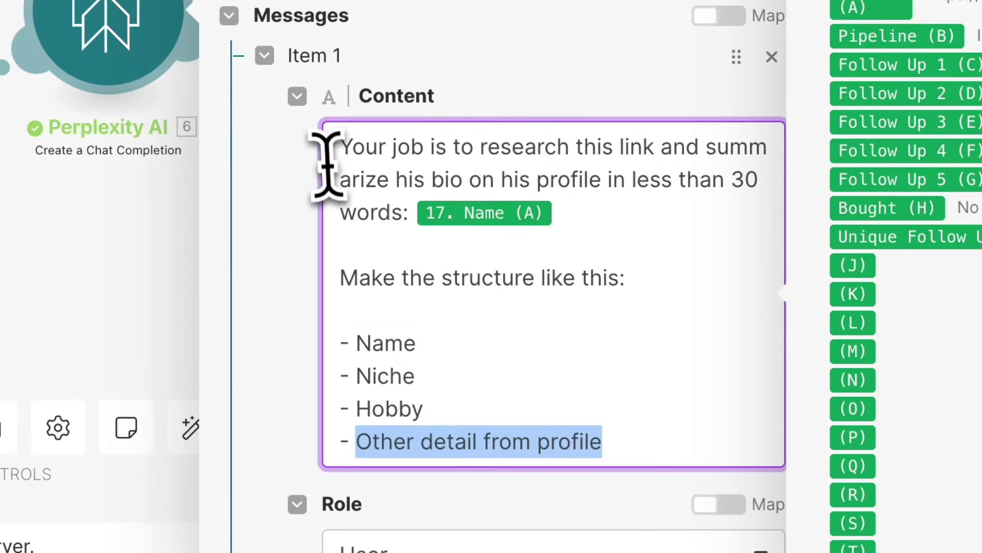
Copy the whole research prompt into the new Perplexity module's message content and map Name (A) from Google Sheets into it.
drag(342, 149, 643, 433)
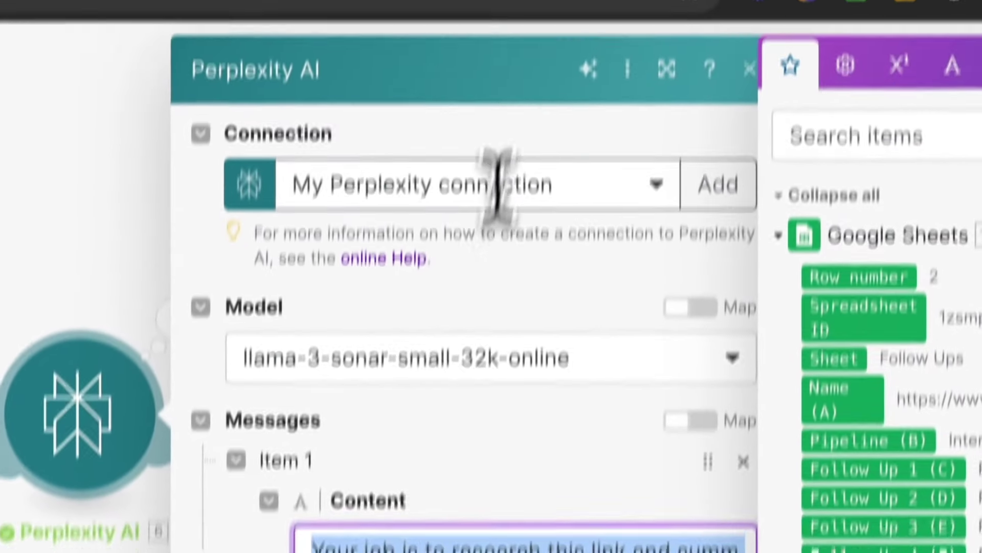
key(BackSpace)
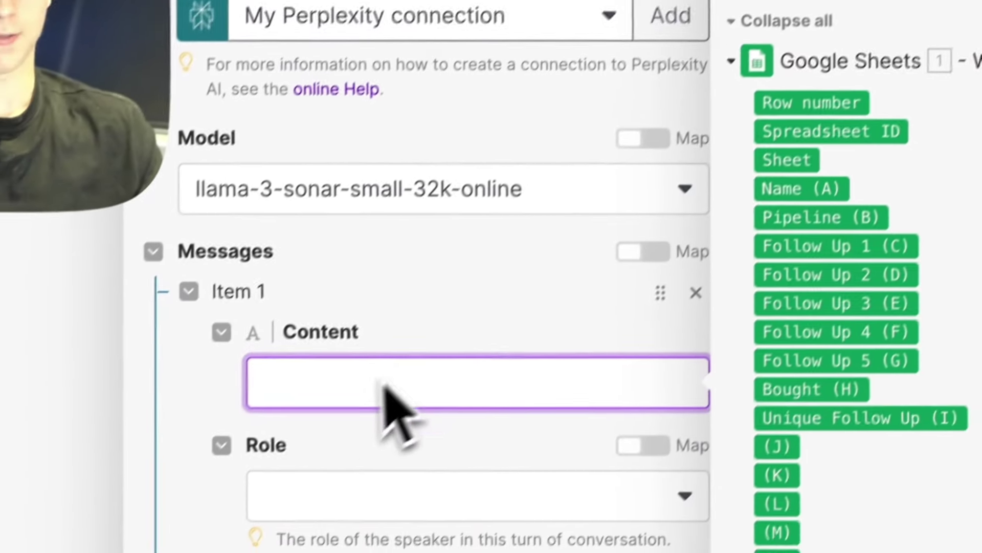
key(ctrl+v)
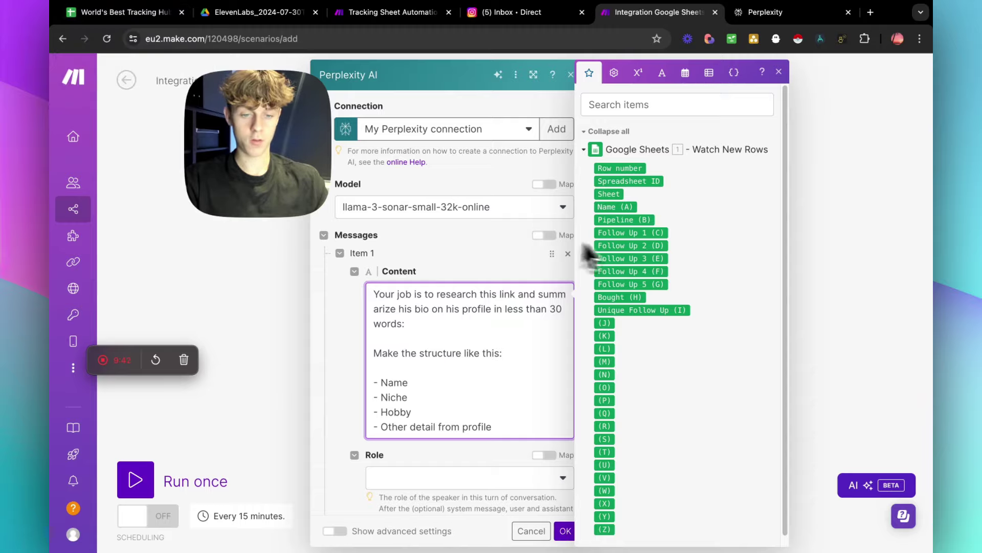
click(618, 207)
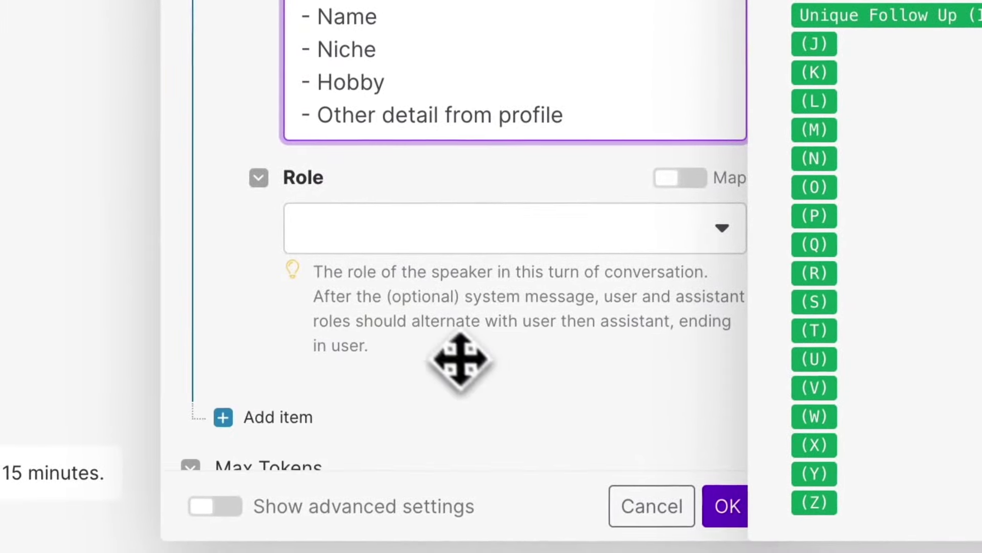
Set the message role to User and confirm the Perplexity AI module's settings.
click(404, 227)
click(389, 218)
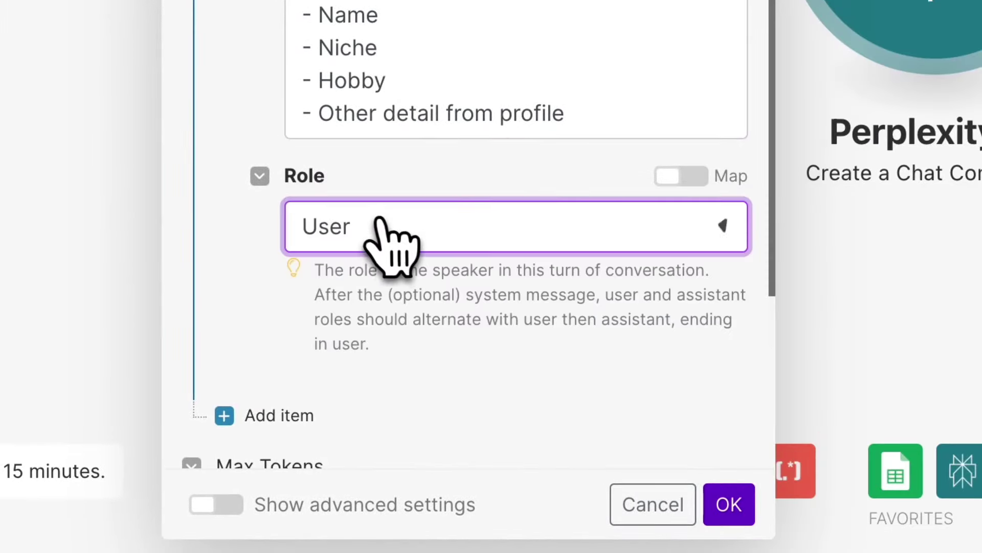
scroll(270, 285, down, 5)
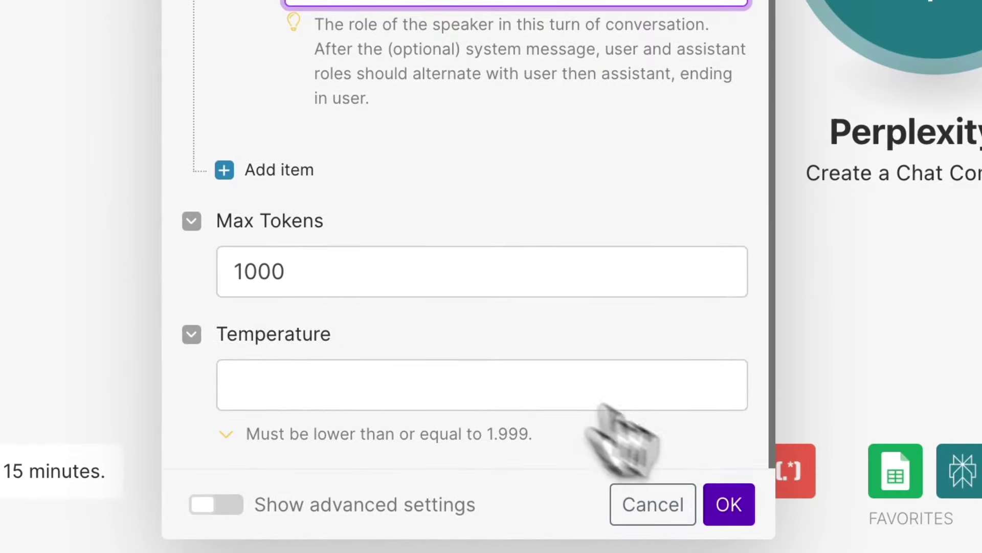
click(729, 504)
right_click(688, 235)
click(621, 248)
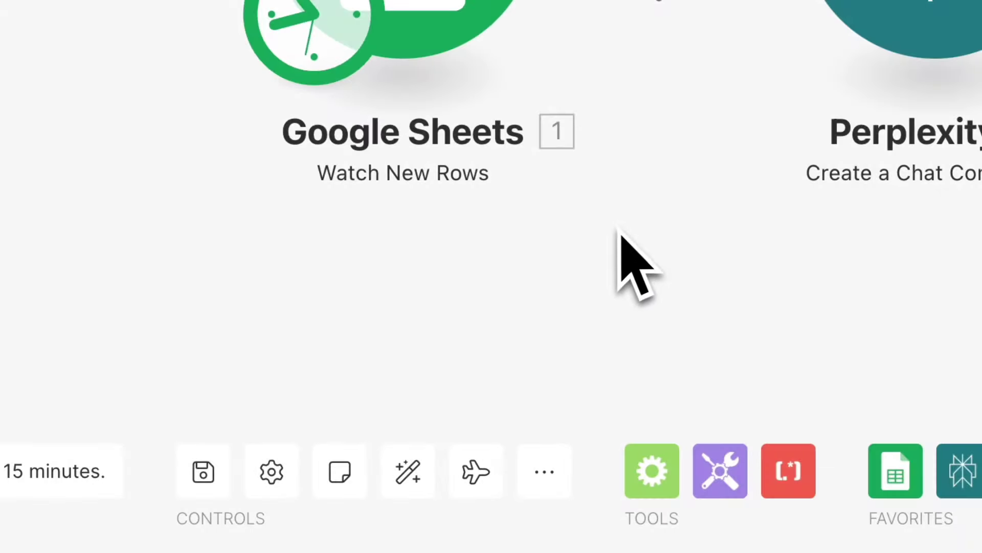
Run the scenario once and save it.
scroll(629, 213, up, 2)
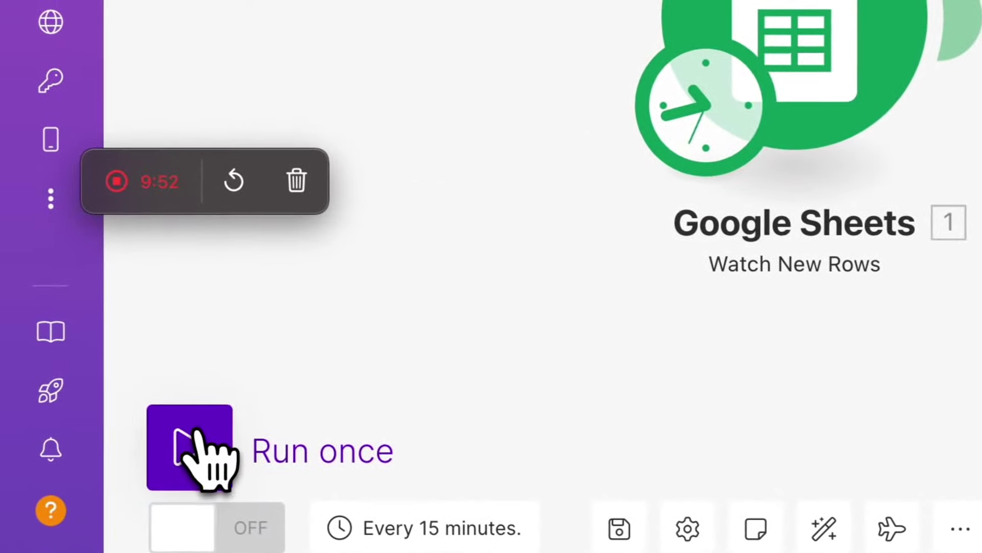
click(202, 460)
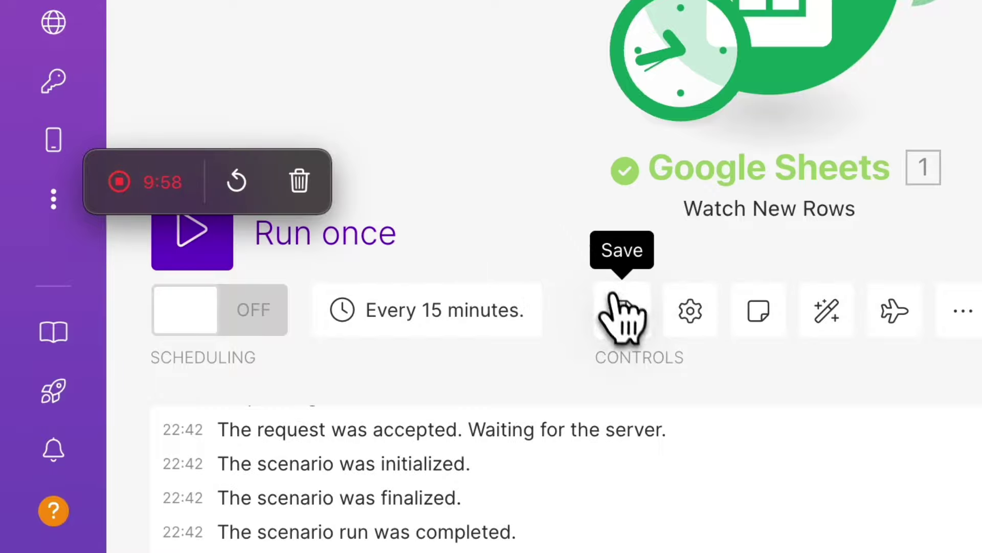
click(622, 310)
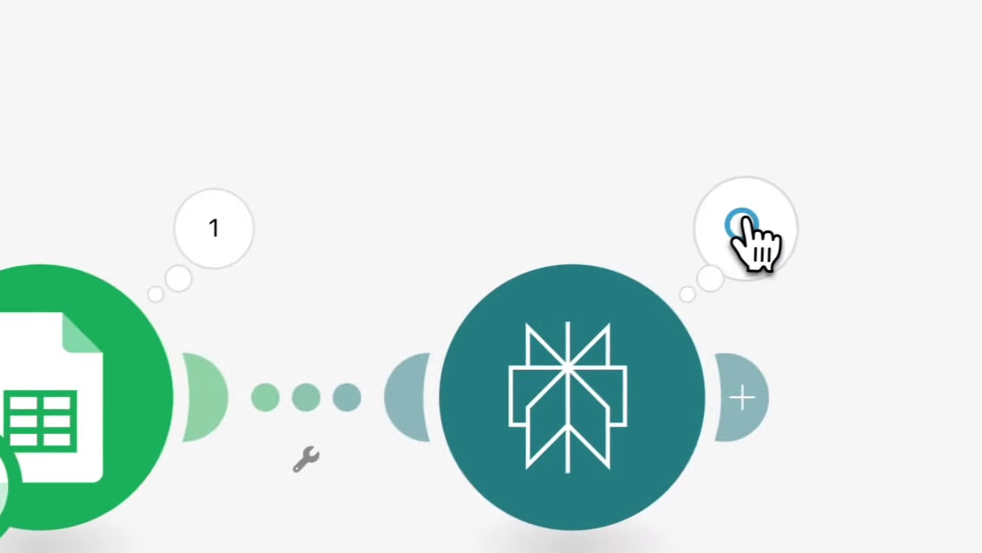
Open the Perplexity module's run output and expand its Choices, the first choice and the Message collection.
click(742, 231)
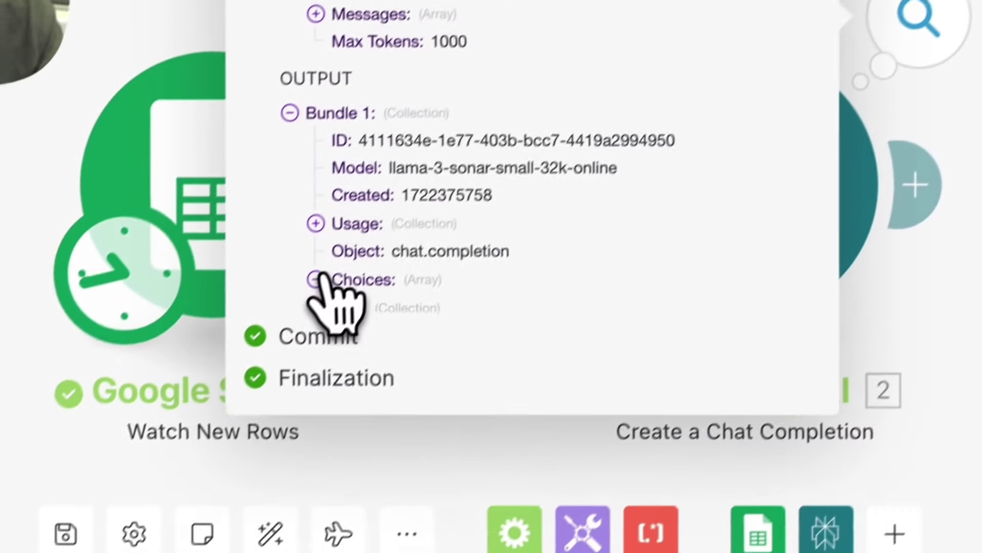
click(129, 496)
click(156, 523)
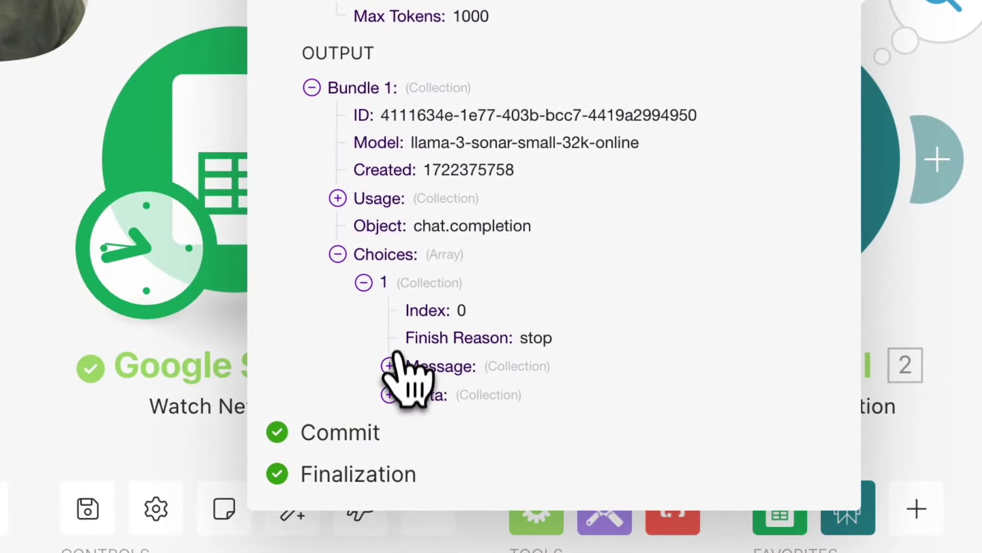
click(389, 366)
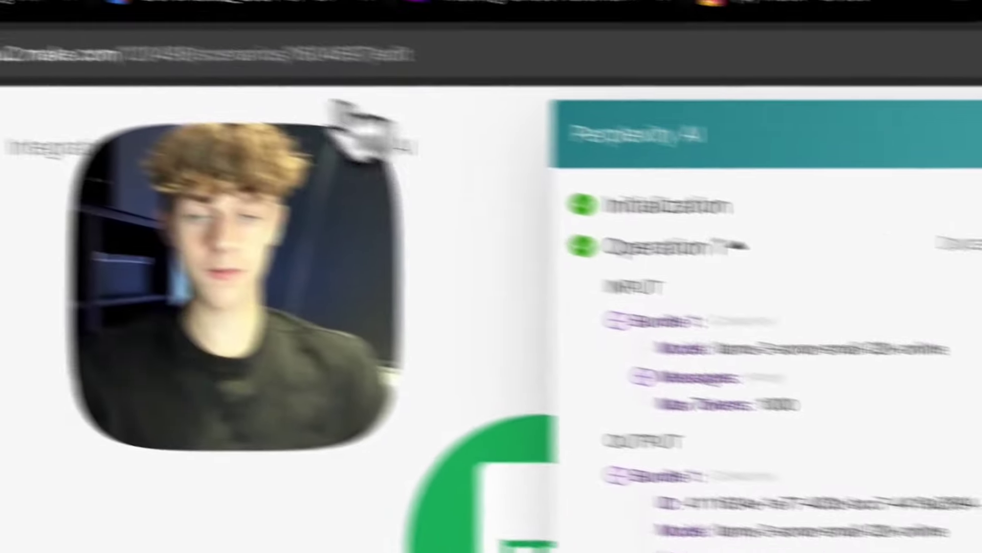
Compare the generated message content with the tracking sheet, review its niche, hobby and other-detail lines, and close the output.
click(230, 61)
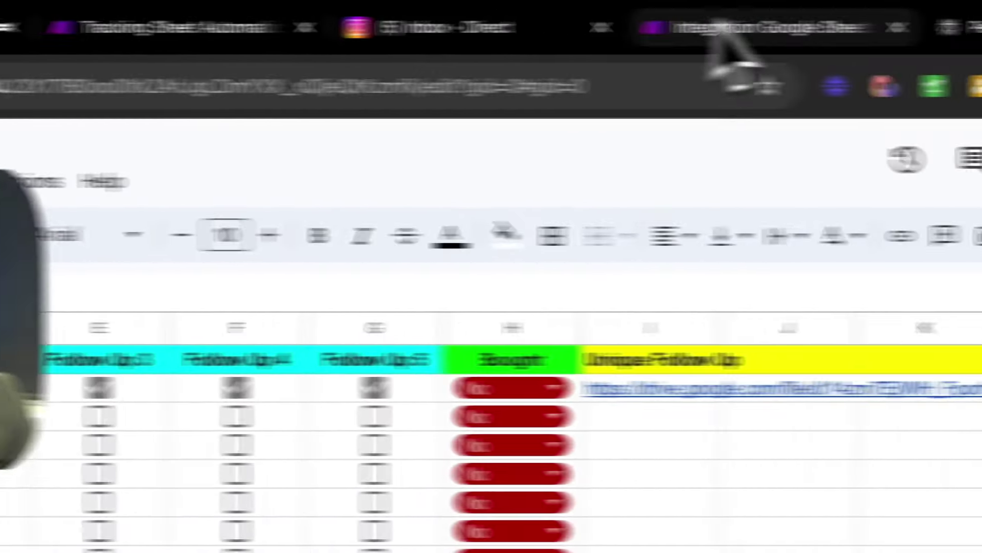
click(722, 28)
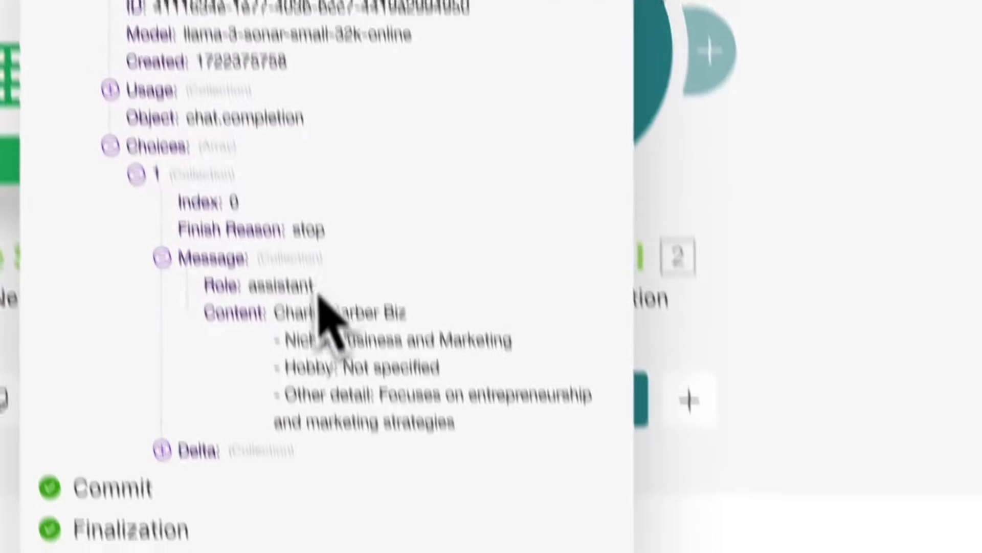
triple_click(307, 313)
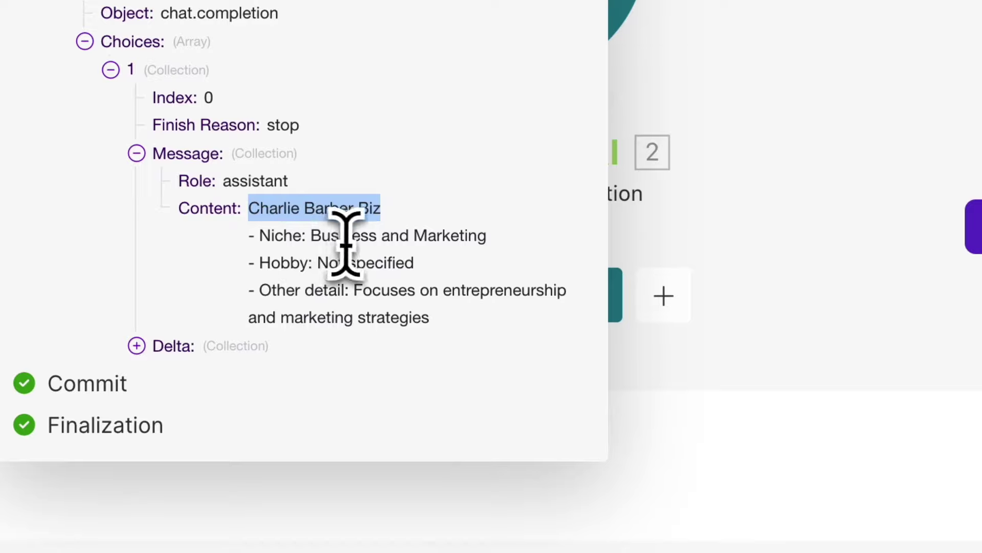
drag(311, 235, 521, 263)
click(381, 268)
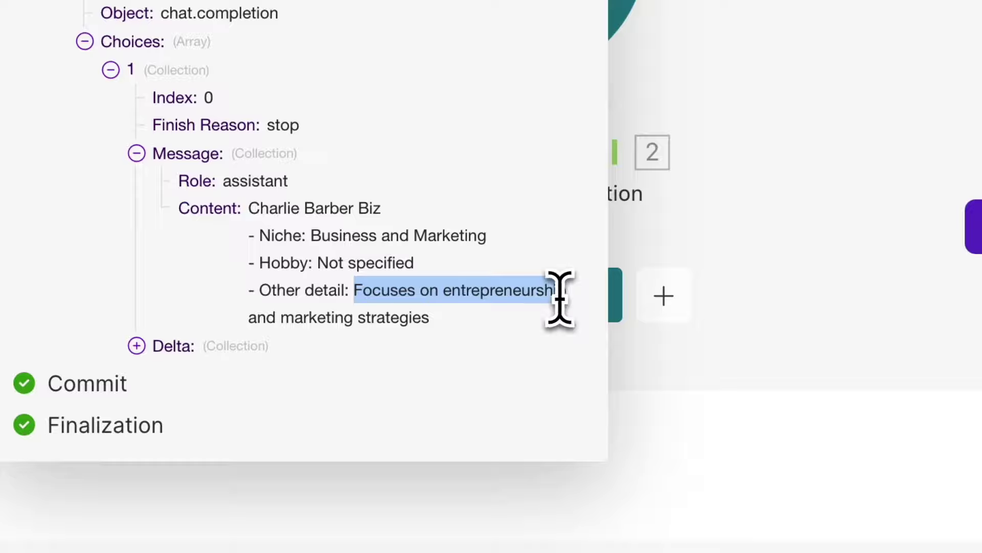
drag(251, 318, 461, 351)
click(485, 332)
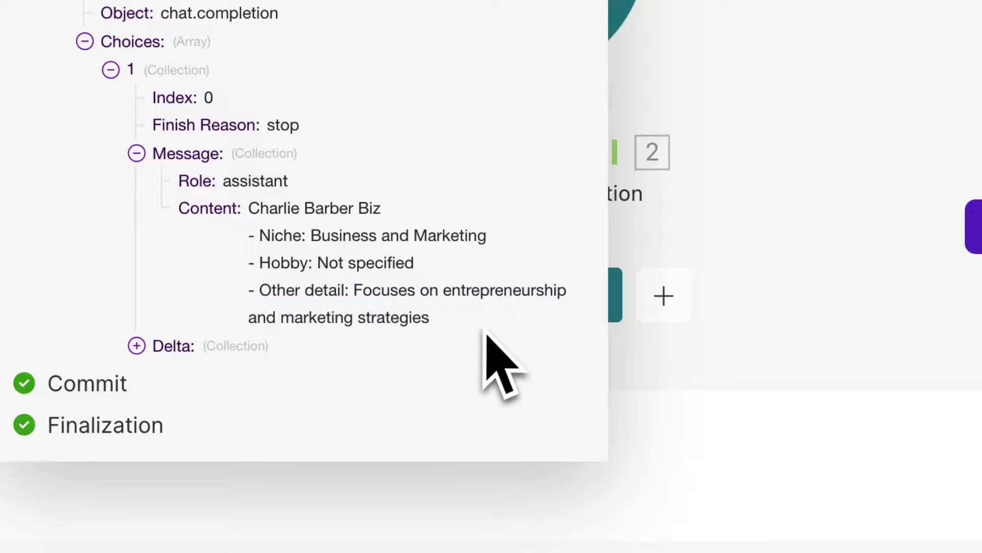
click(755, 202)
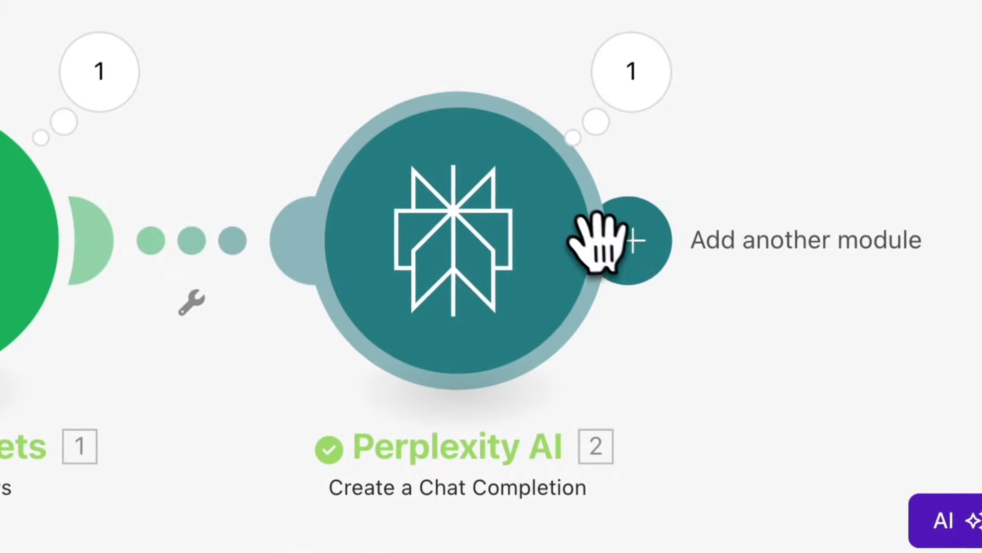
Add a second Perplexity AI module with the Create a Chat Completion action after the first one.
click(592, 241)
click(297, 122)
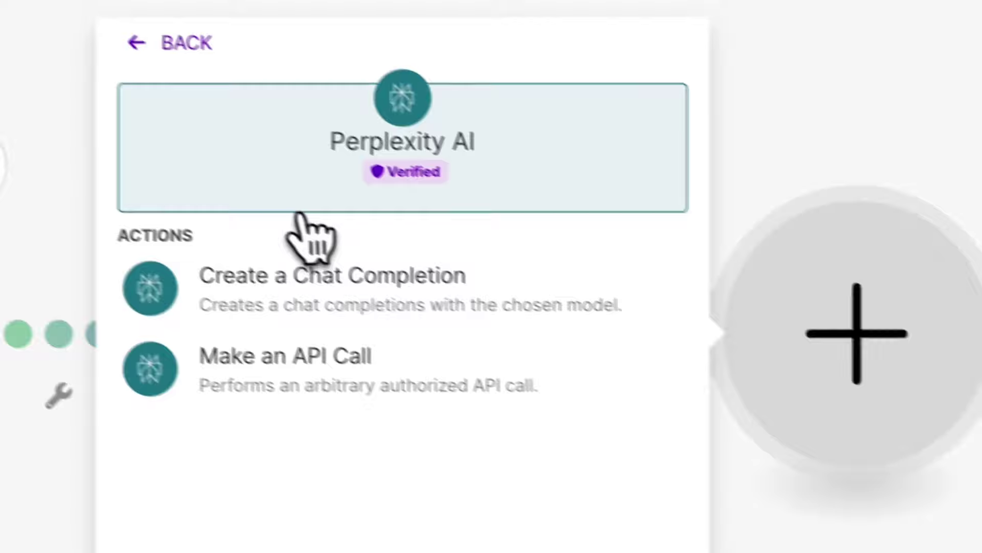
click(358, 315)
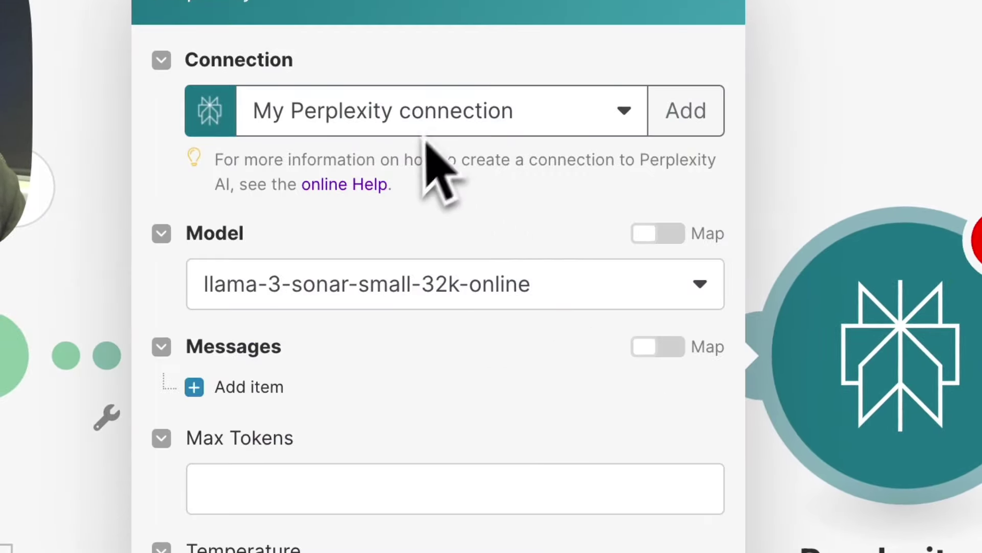
Set the new Perplexity AI module's max tokens to 1000 and add a message item.
click(294, 481)
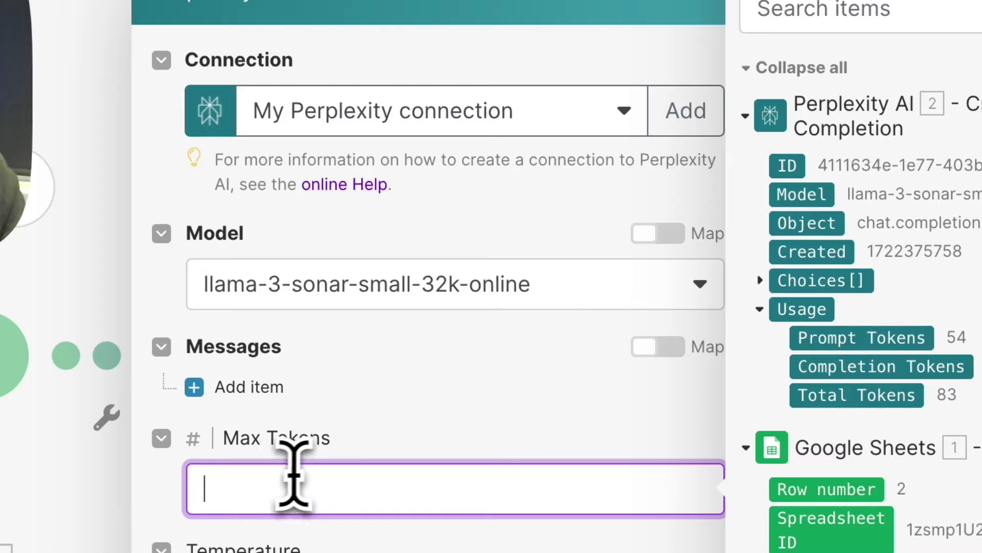
click(250, 387)
click(322, 423)
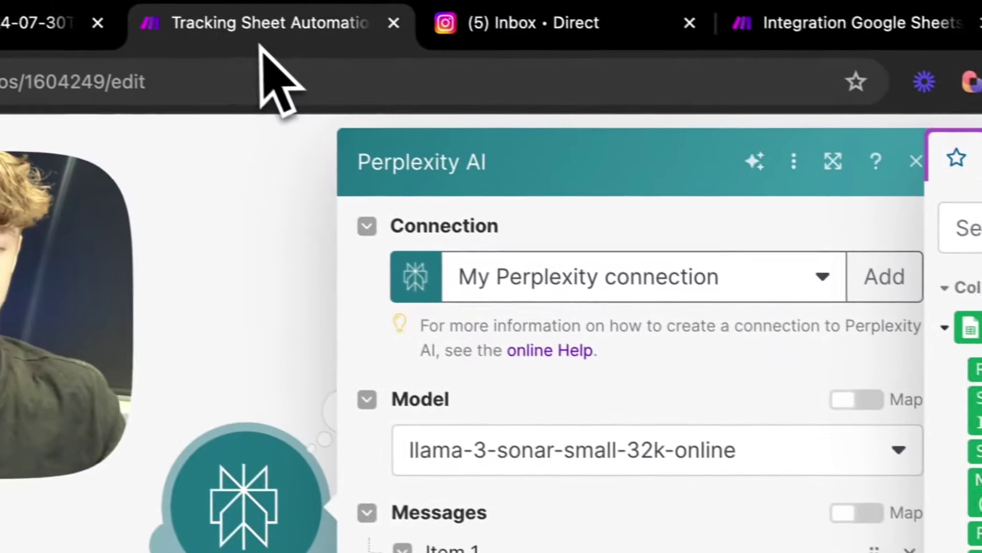
In the Tracking Sheet Automation scenario, open the second Perplexity AI module and examine the opening instruction of its message prompt.
key(ctrl+v)
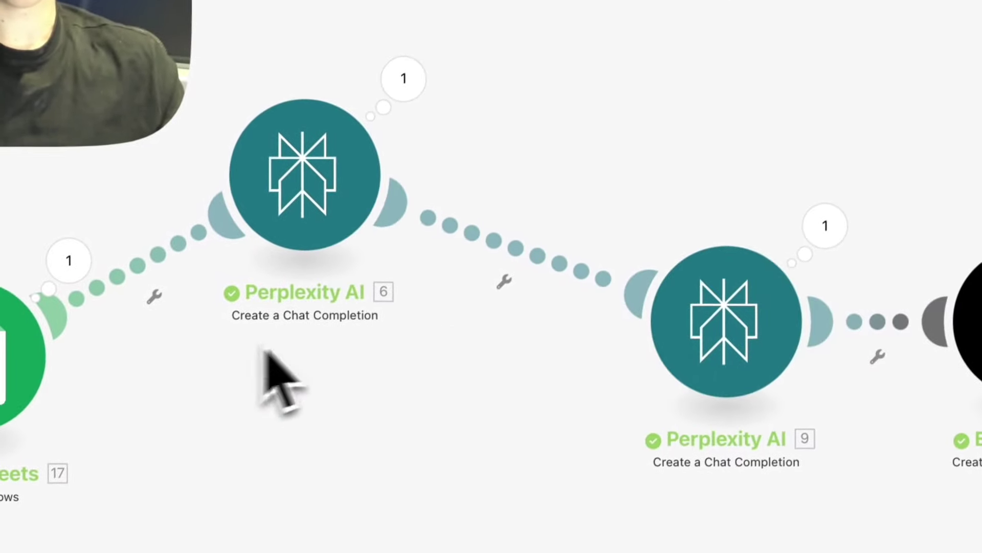
click(728, 351)
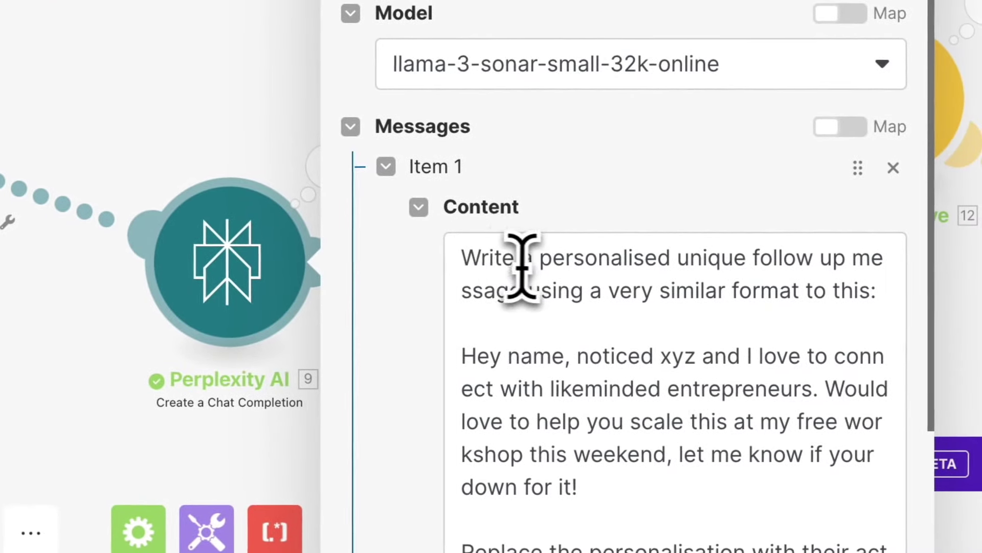
click(536, 265)
drag(461, 254, 842, 260)
drag(791, 215, 801, 235)
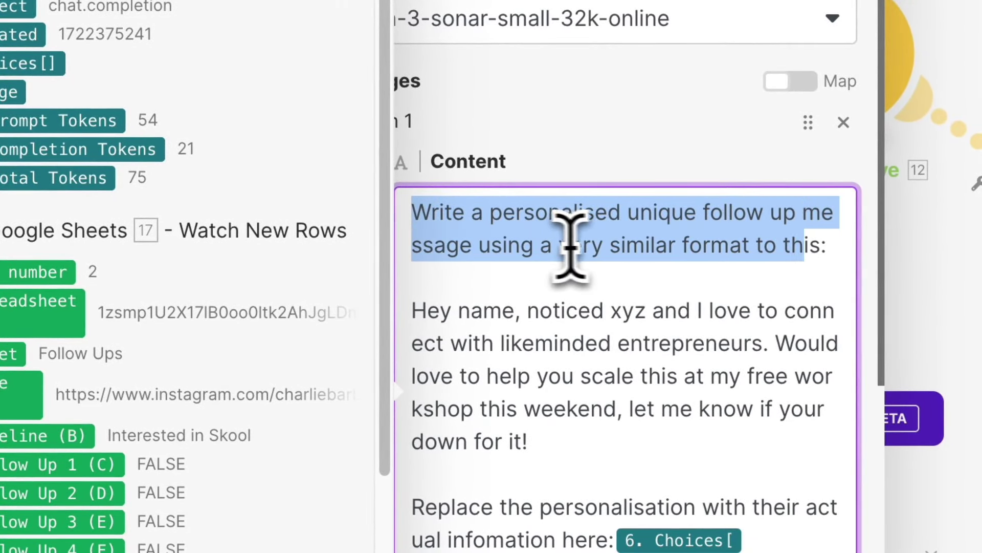
Examine the prompt's sample follow-up message and its closing instruction on replacing the personalisation.
click(479, 311)
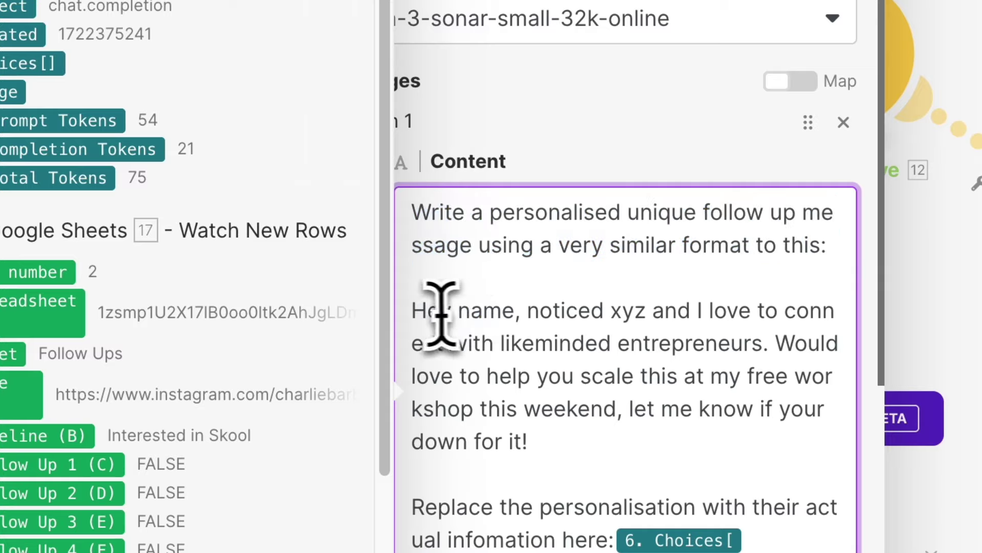
drag(430, 311, 568, 314)
click(630, 314)
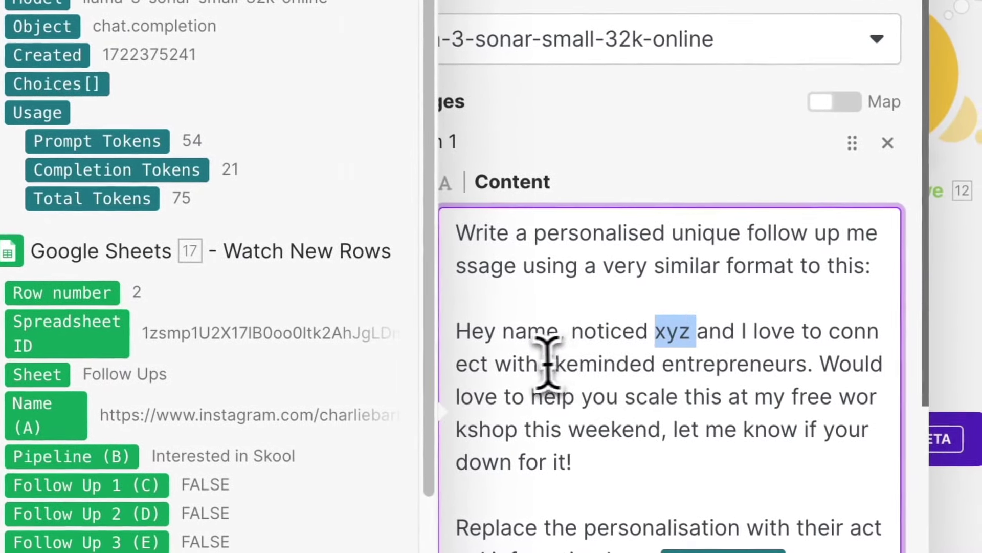
drag(548, 362, 737, 361)
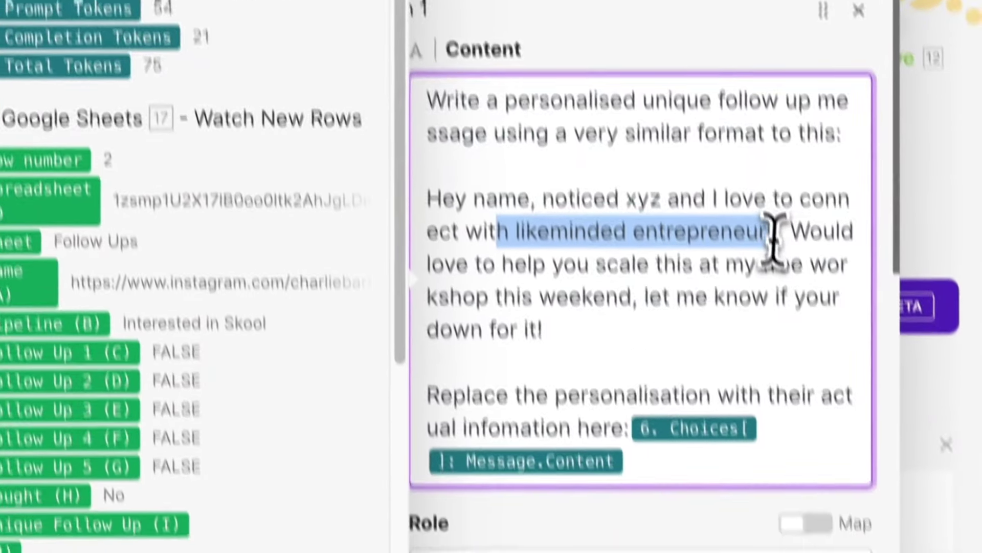
click(478, 231)
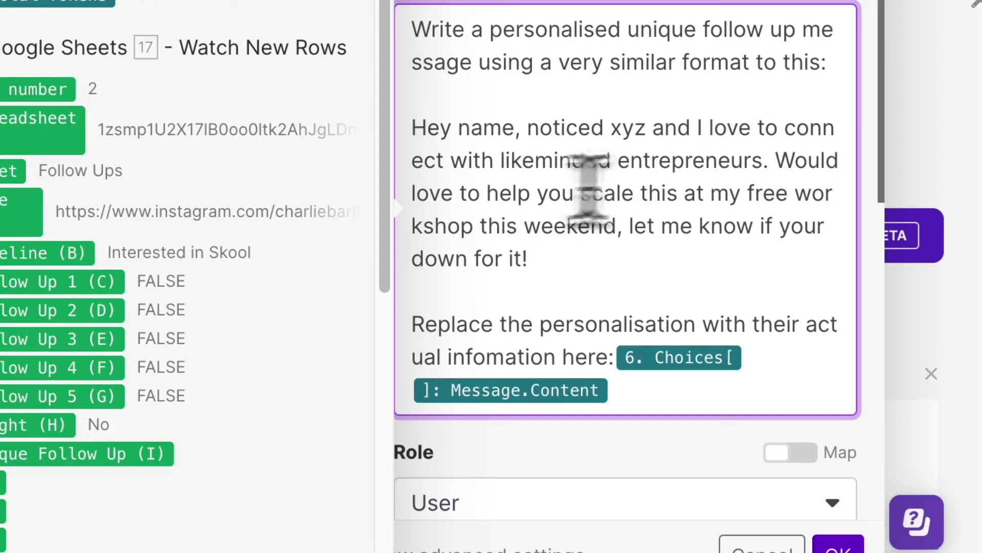
drag(430, 194, 639, 195)
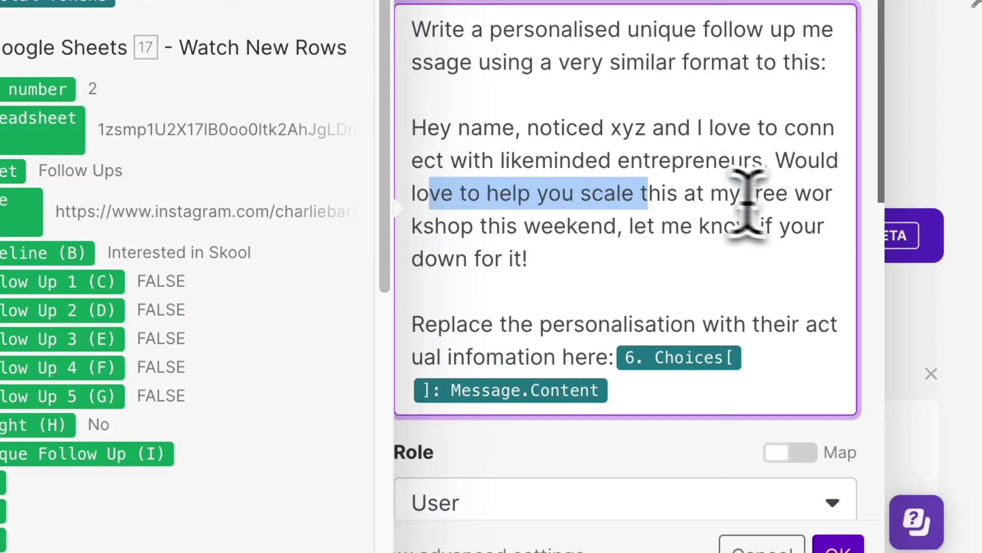
drag(748, 194, 654, 248)
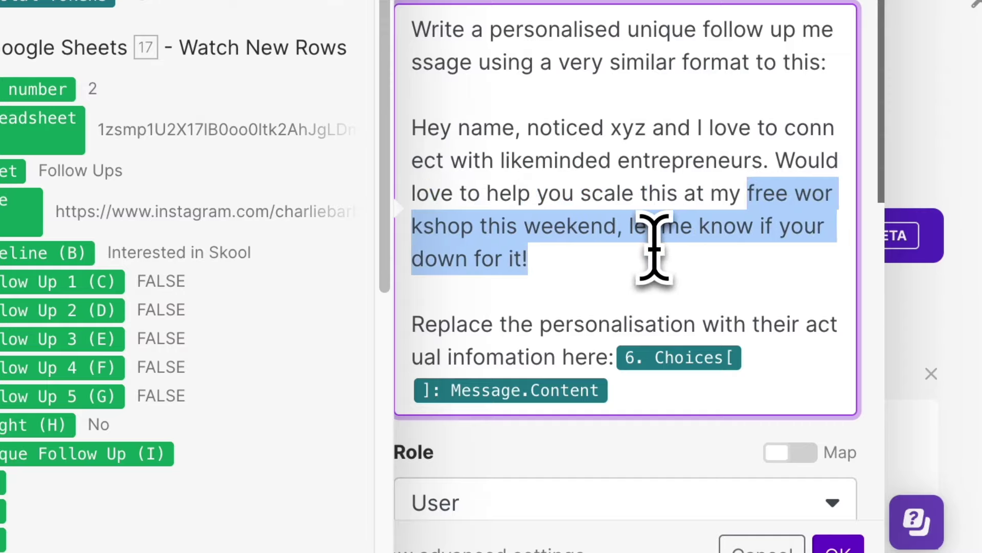
click(655, 261)
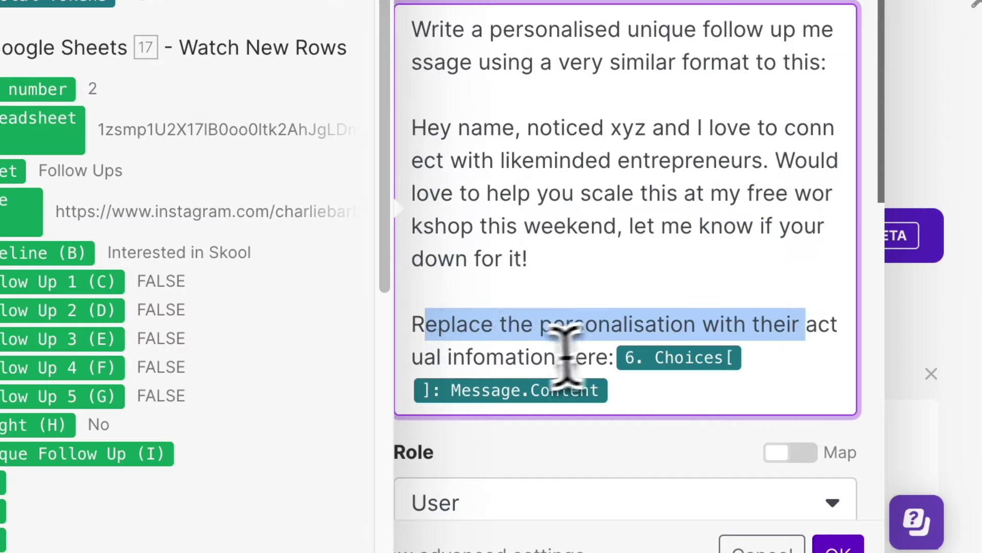
click(523, 360)
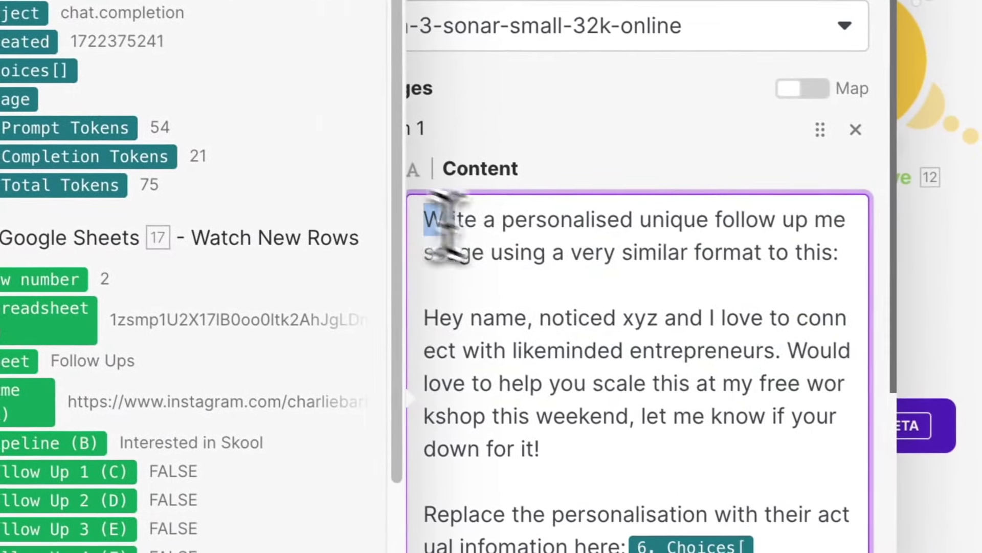
Copy the follow-up prompt text into the new module's message content and append the first Perplexity module's Choices[] Message Content.
drag(484, 242, 845, 552)
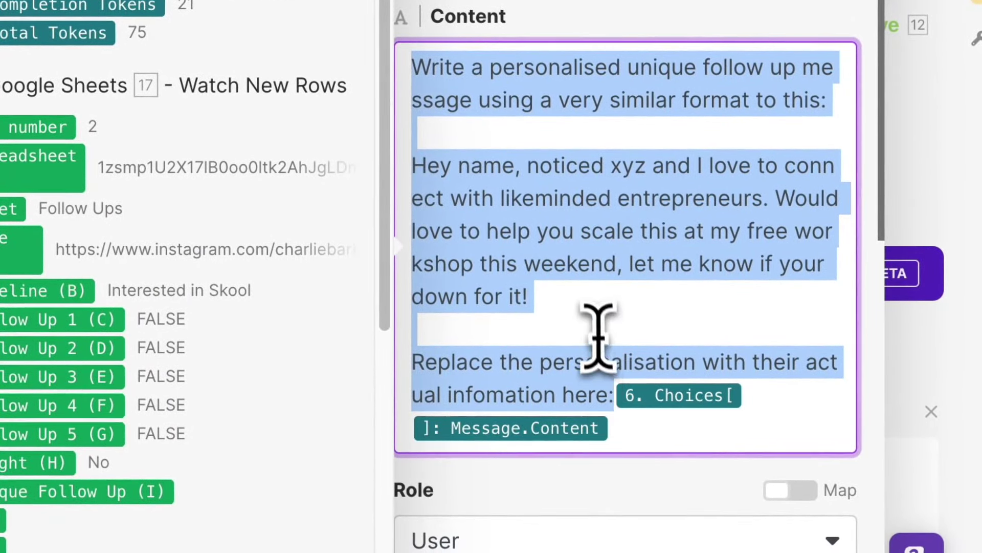
key(BackSpace)
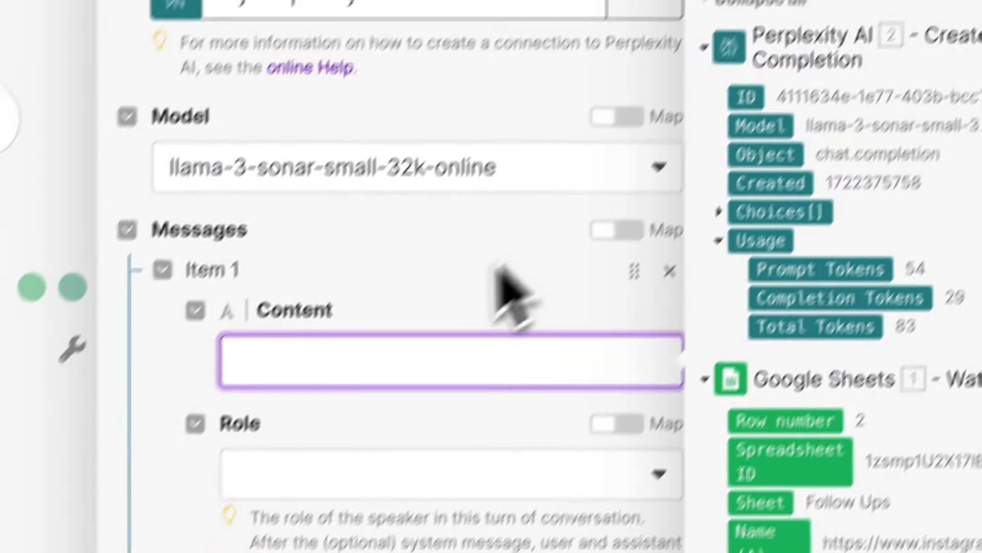
key(ctrl+v)
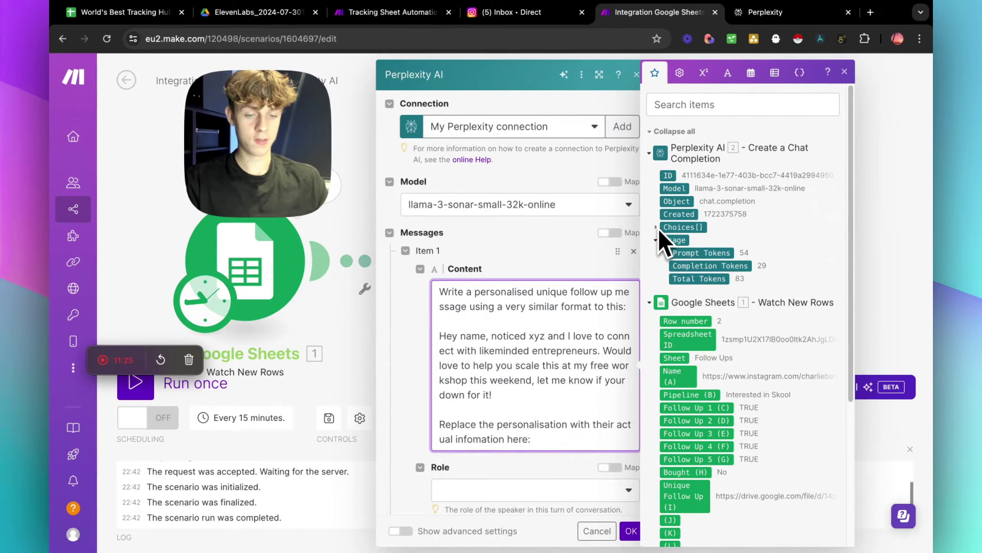
click(657, 228)
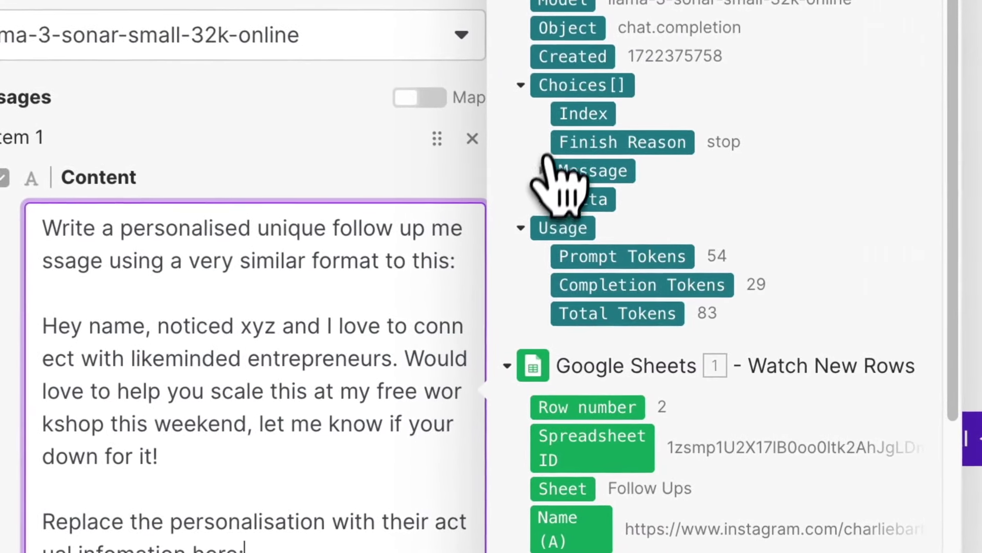
click(542, 172)
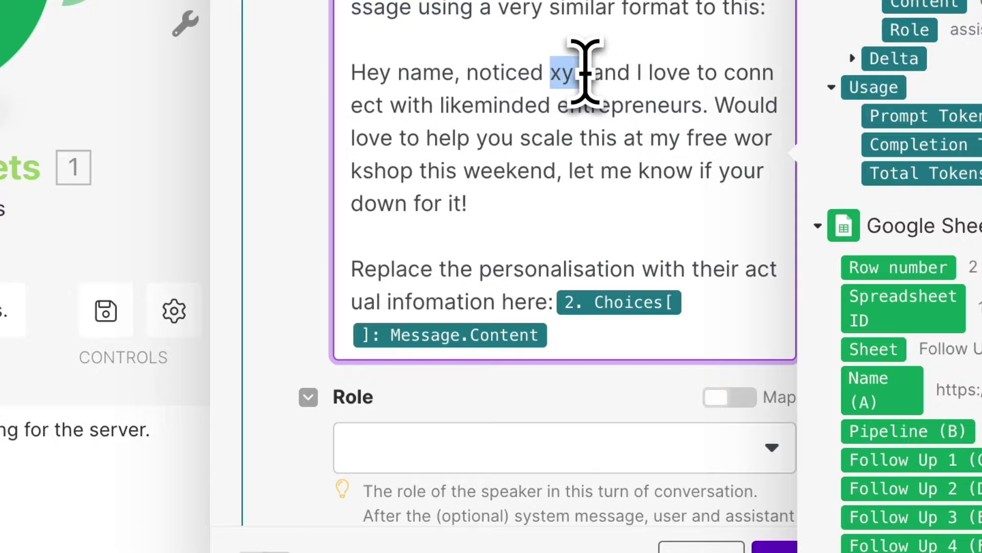
Set the message role to User and confirm the second Perplexity AI module's settings.
click(592, 445)
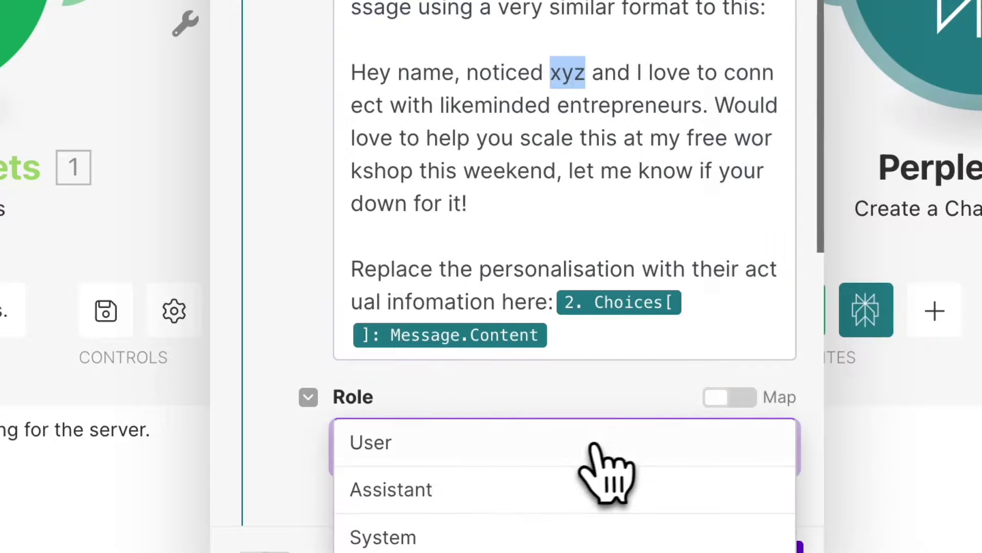
click(481, 444)
scroll(307, 449, up, 1)
scroll(292, 456, down, 8)
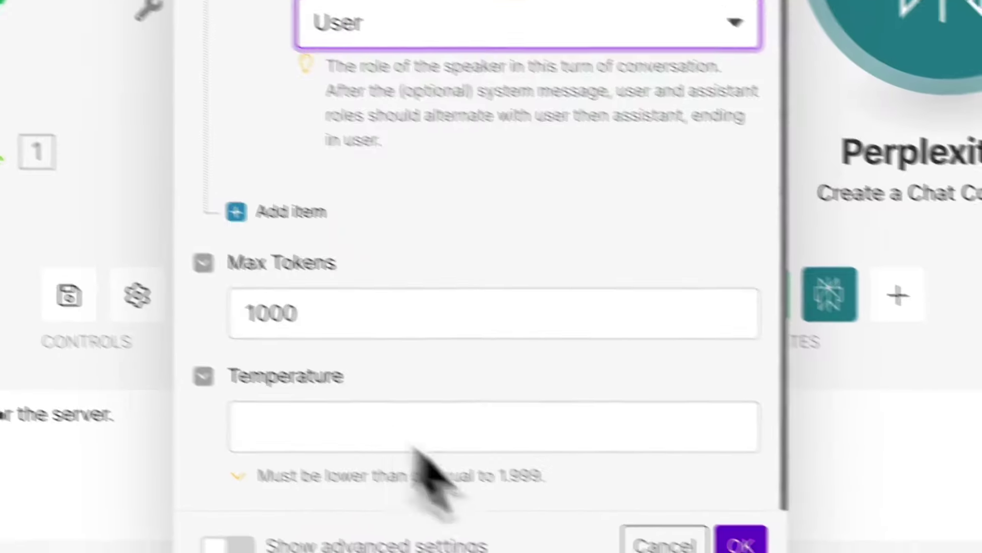
click(777, 547)
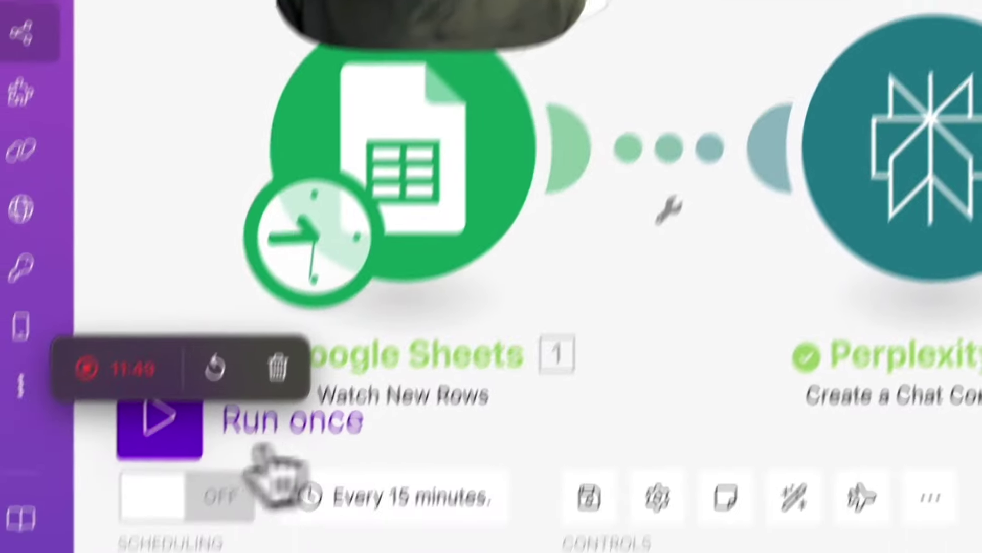
Run the scenario once and switch back to the Tracking Sheet Automation scenario.
click(257, 446)
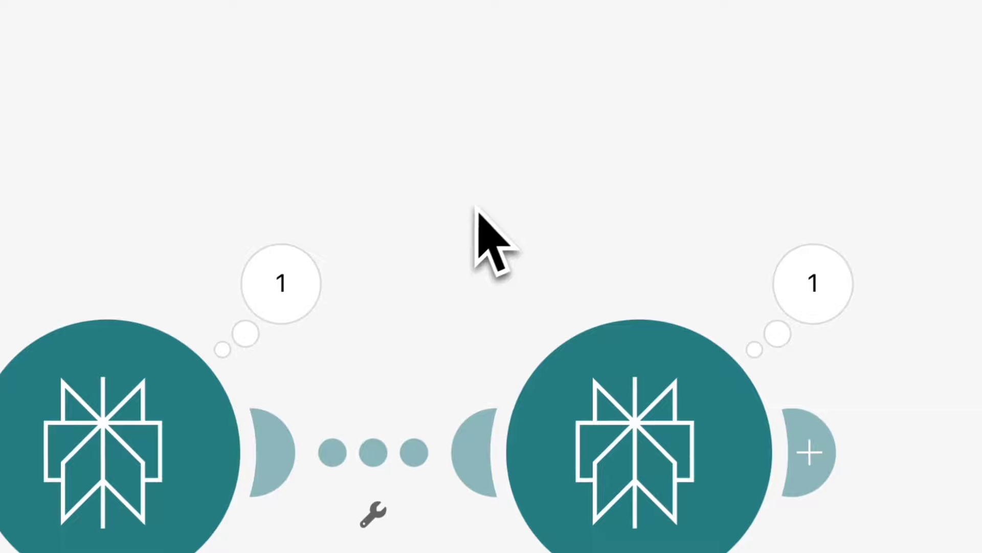
right_click(689, 148)
click(647, 165)
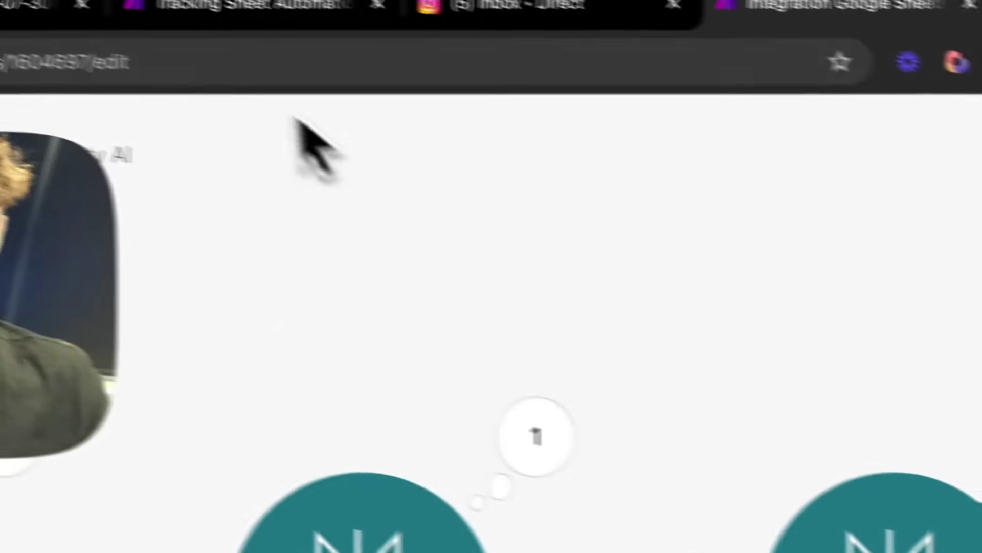
click(650, 334)
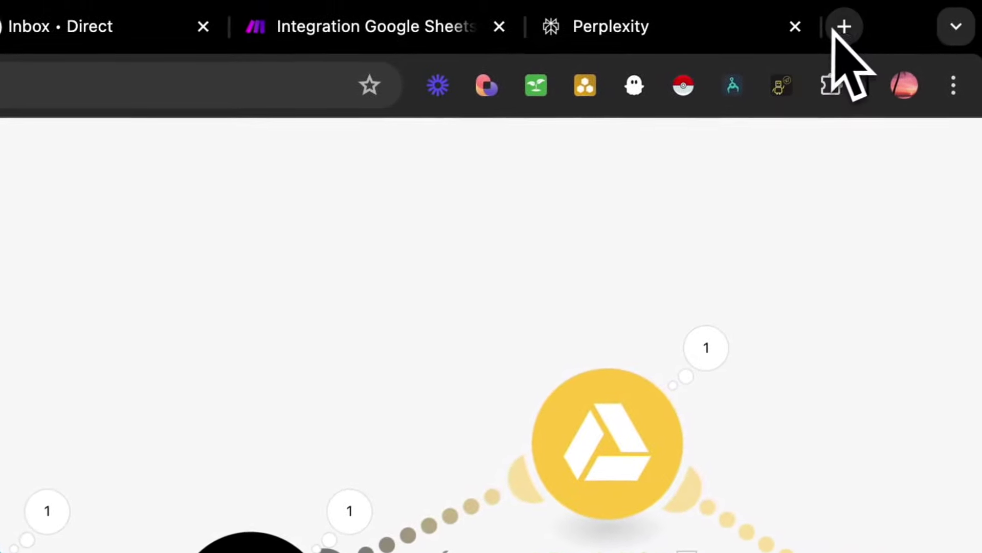
Open ElevenLabs' speech synthesis page in a new browser tab and go to its Voices page.
click(847, 25)
text(el)
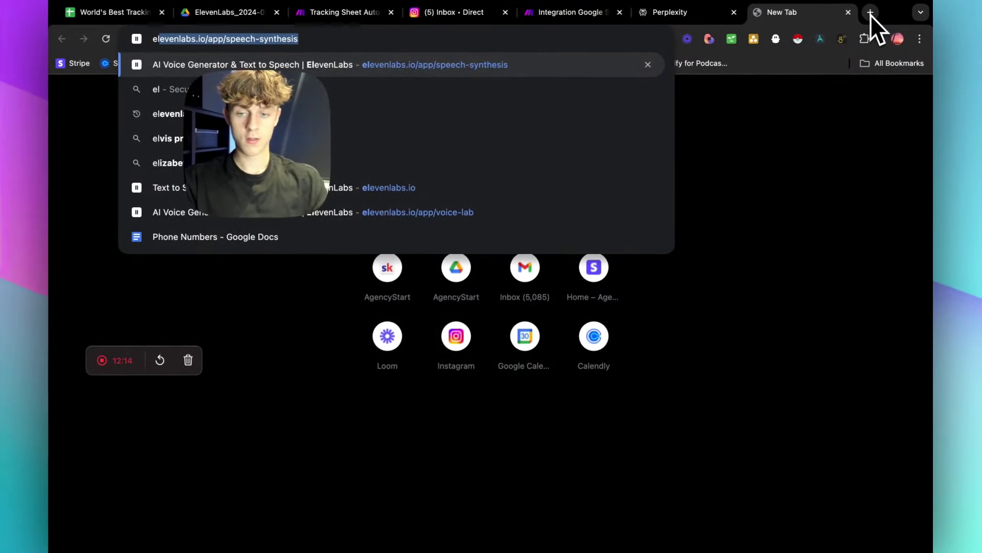
key(Return)
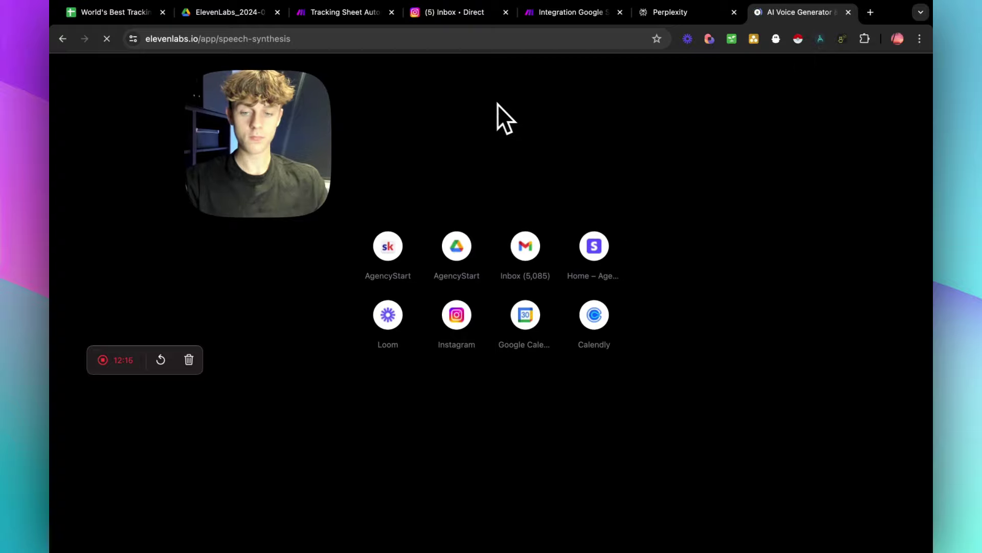
drag(324, 120, 873, 116)
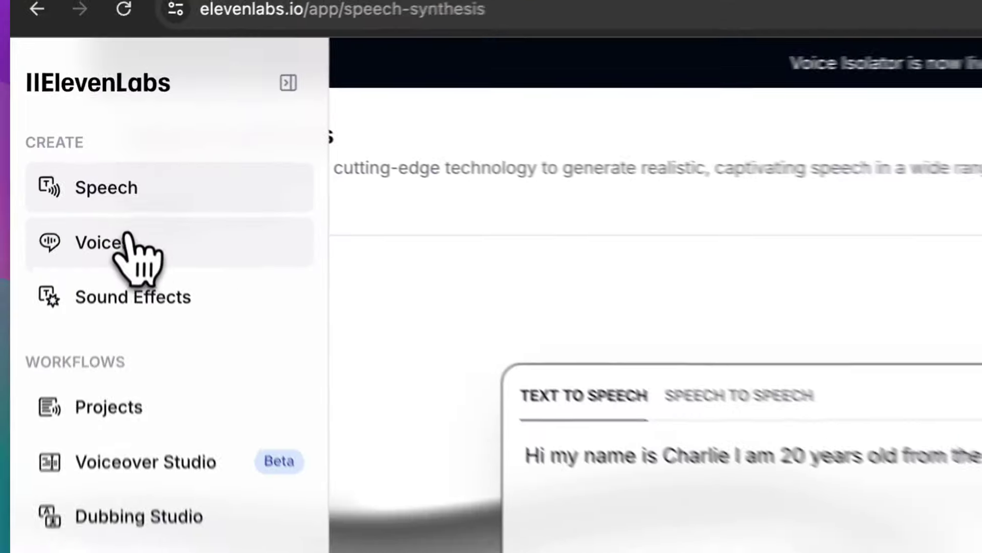
click(111, 155)
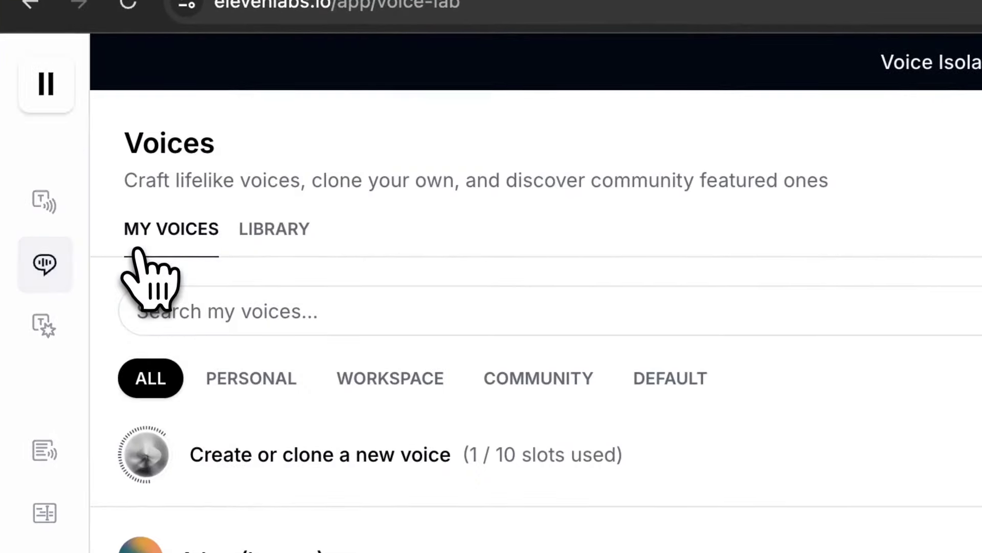
Start a new Instant Voice Cloning voice and name it with the owner's first name in possessive form followed by "Voice".
click(829, 271)
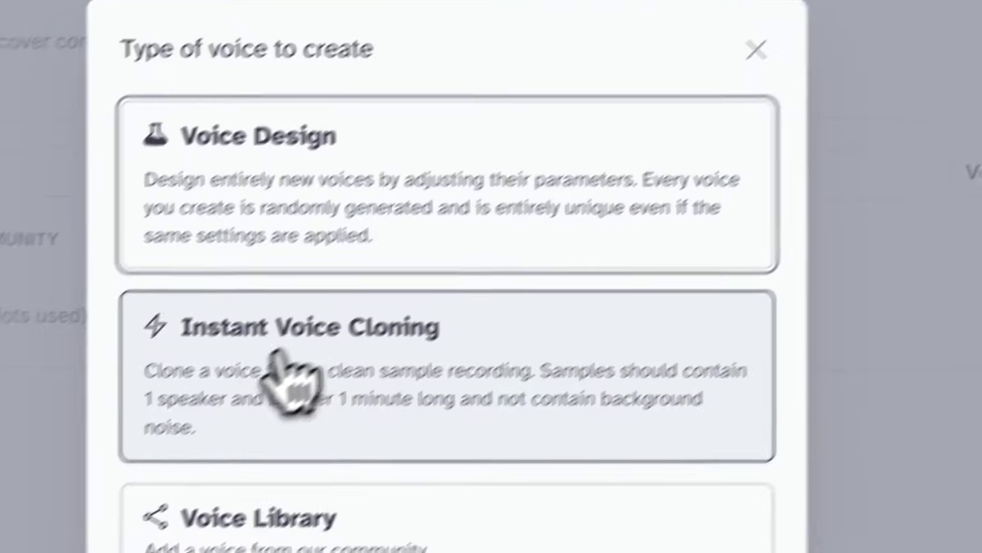
click(205, 379)
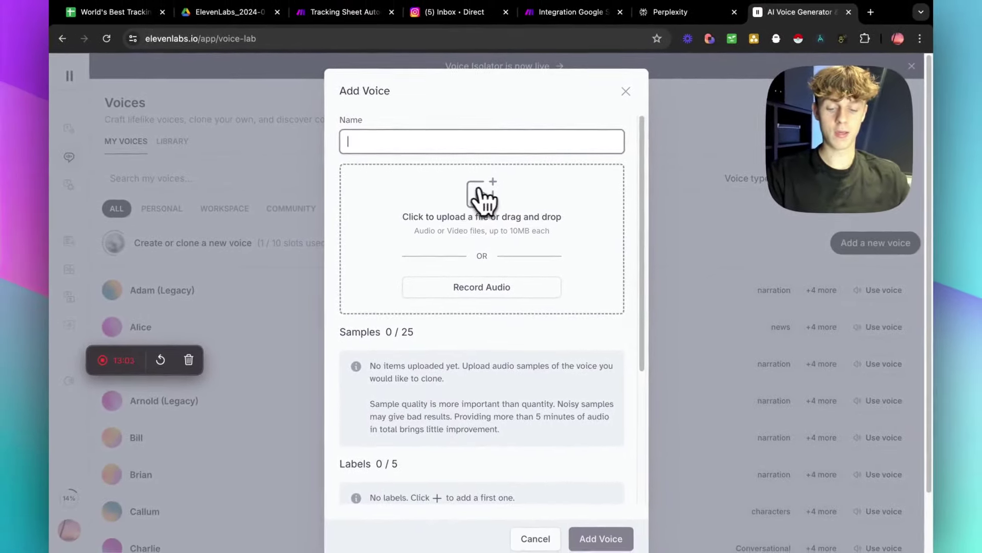
text(Ch)
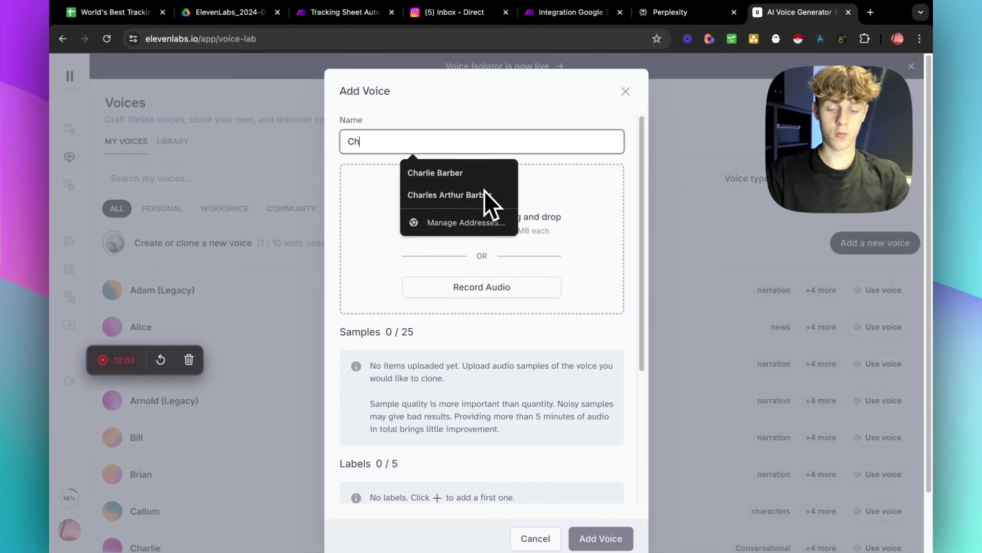
text(arlie's )
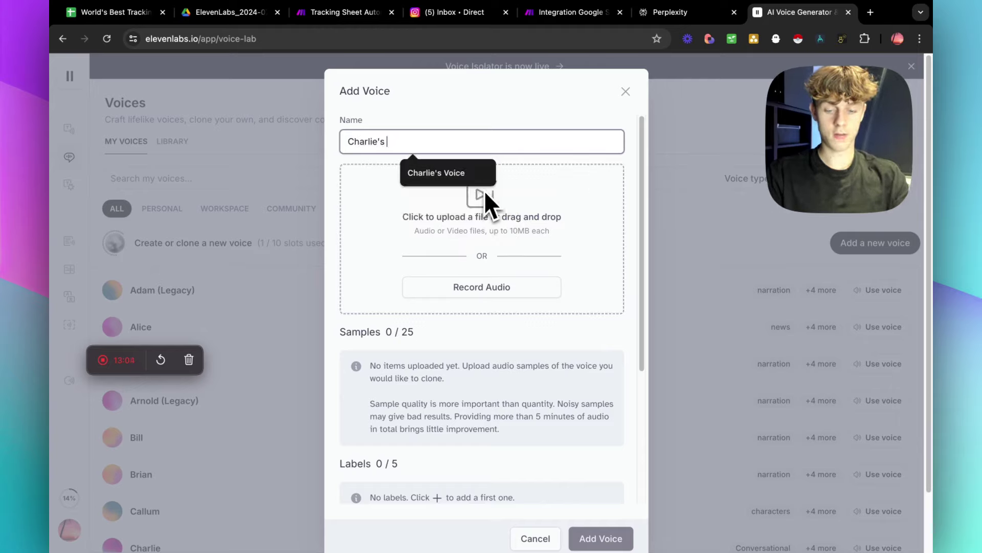
text(Voice)
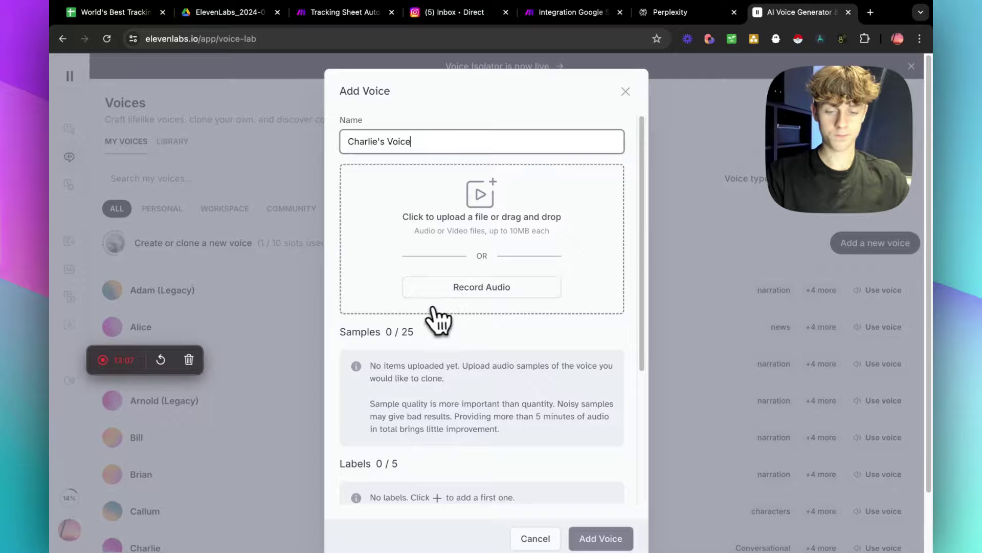
Show the audio recording option for the new voice, and close the Add Voice dialog without adding the voice.
click(448, 290)
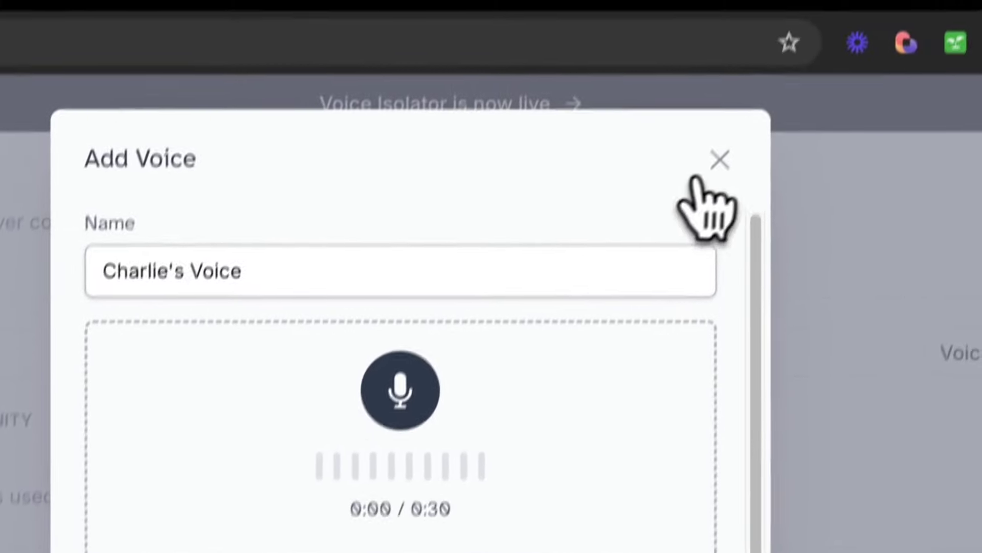
click(749, 47)
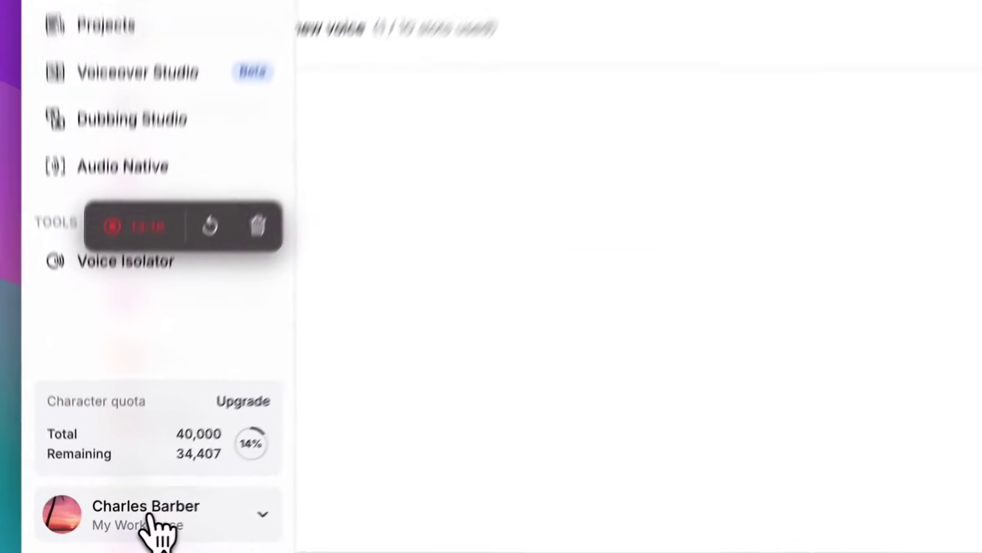
Open the ElevenLabs profile settings with the API key, and go back to the Make scenario.
click(130, 527)
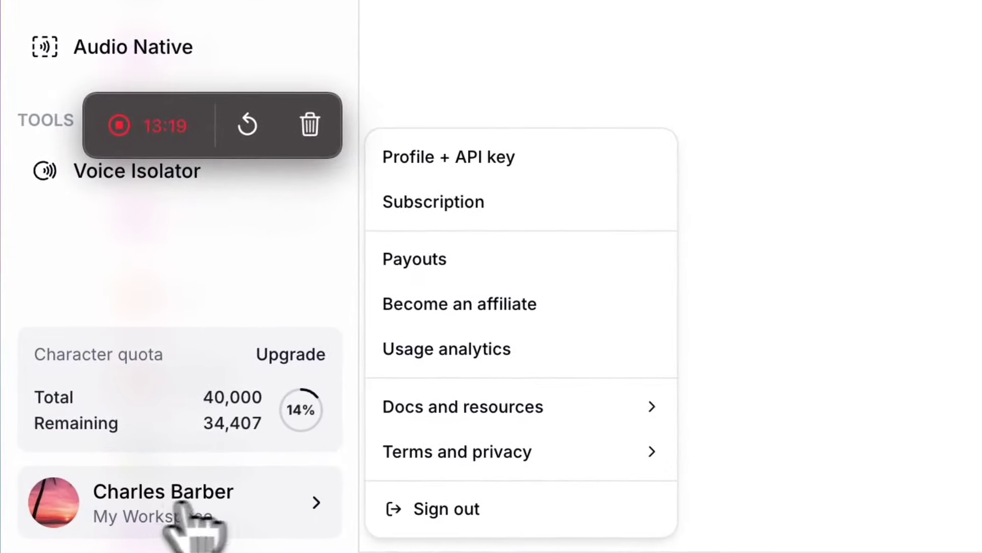
click(460, 162)
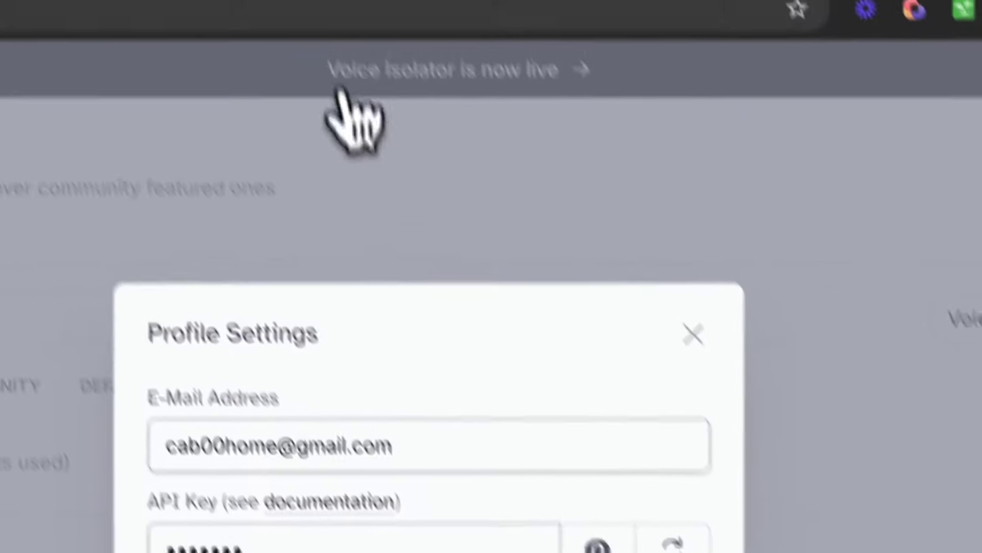
click(636, 28)
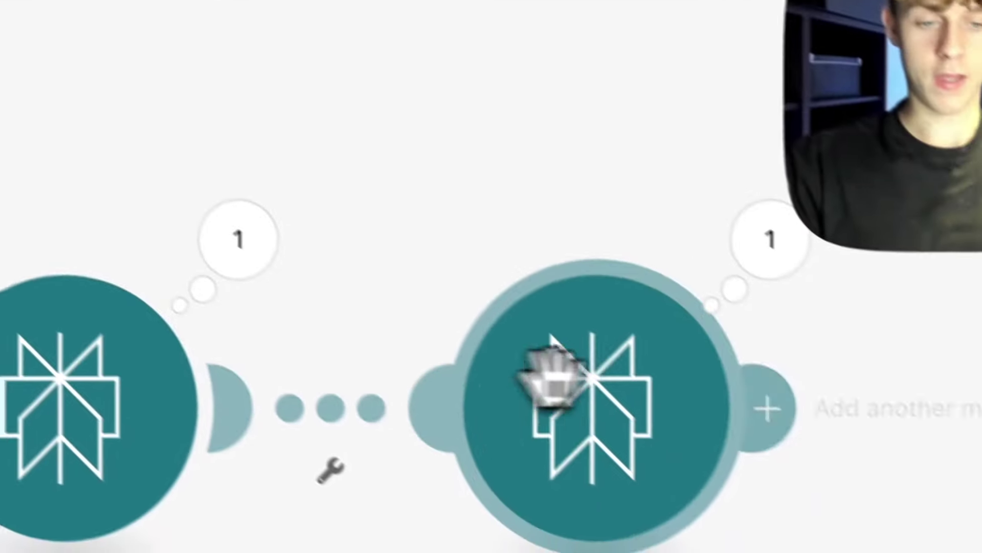
Add an ElevenLabs Create a Speech Synthesis module after the second Perplexity AI module, using the owner's cloned voice and the Eleven Turbo v2.5 model.
click(768, 407)
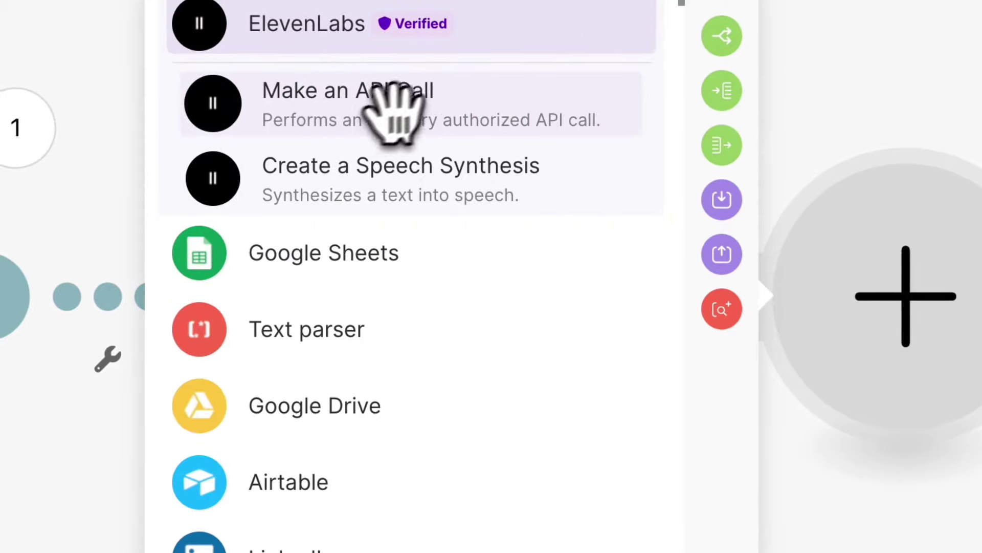
click(403, 186)
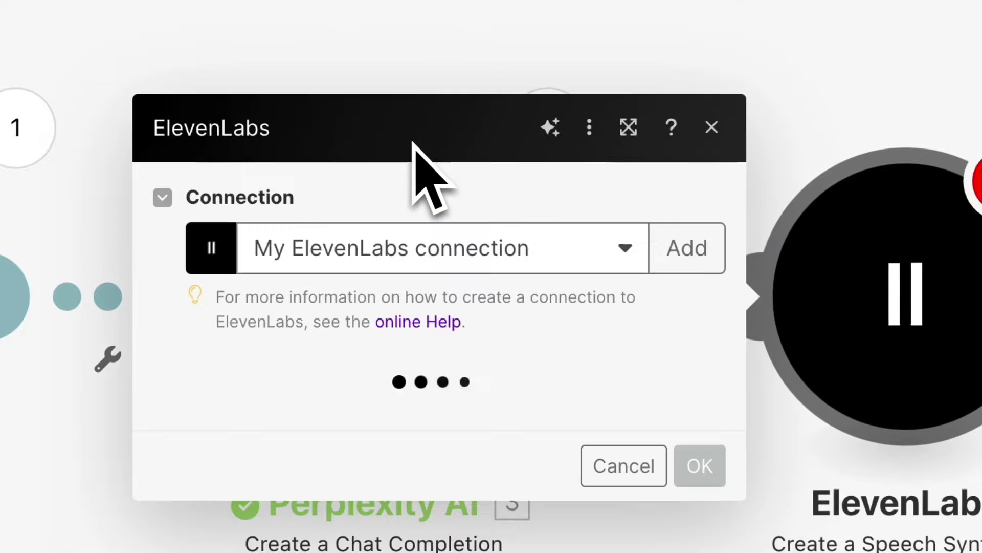
scroll(428, 164, down, 3)
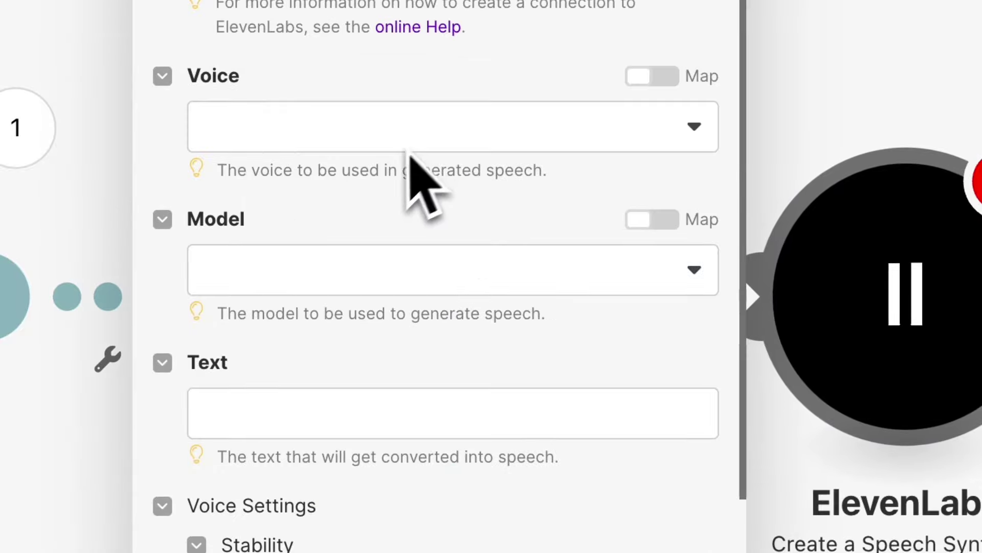
click(306, 138)
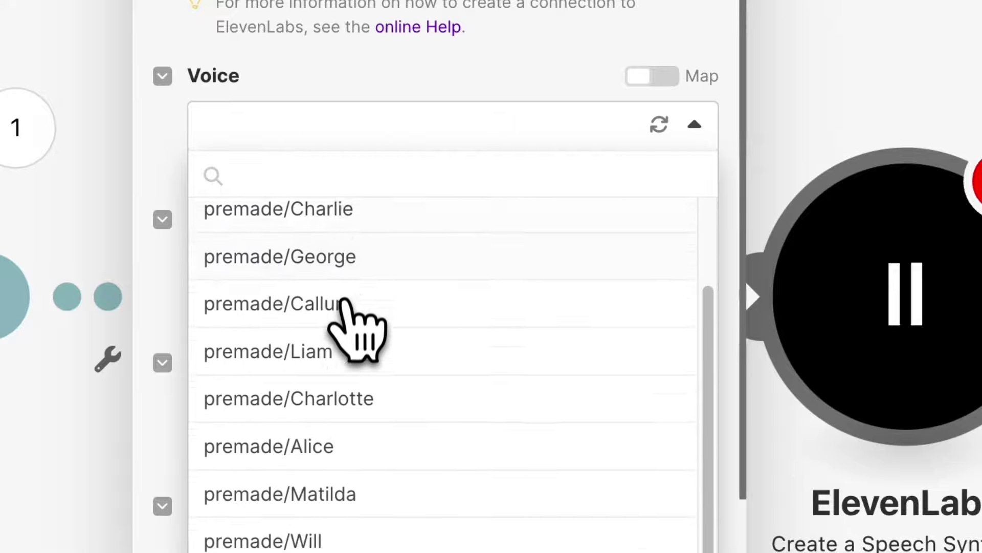
scroll(701, 440, down, 2)
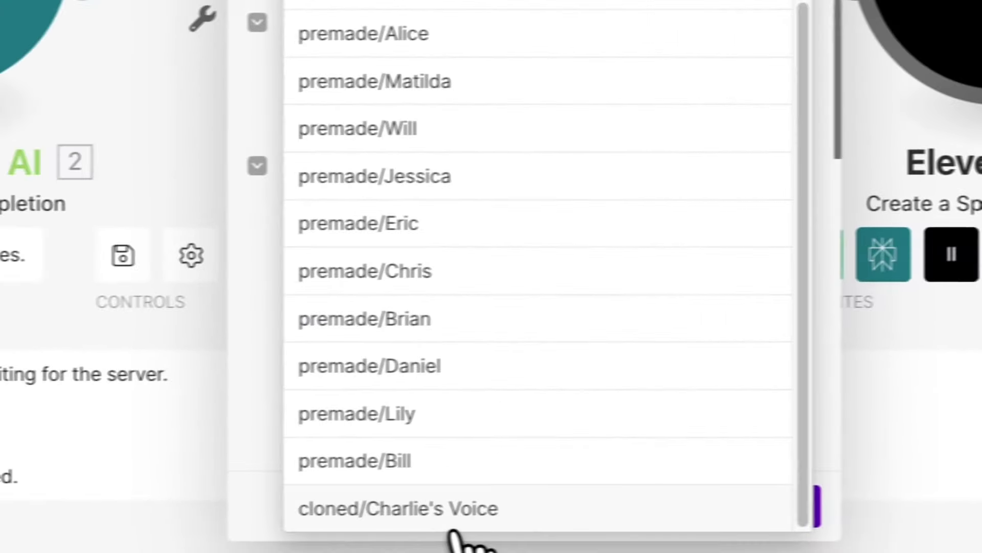
click(445, 509)
click(335, 99)
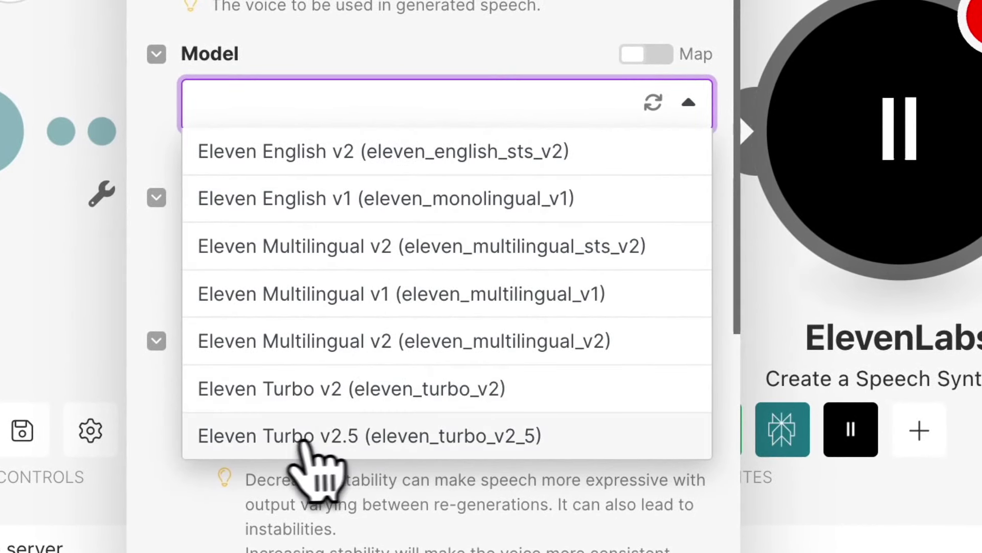
click(411, 441)
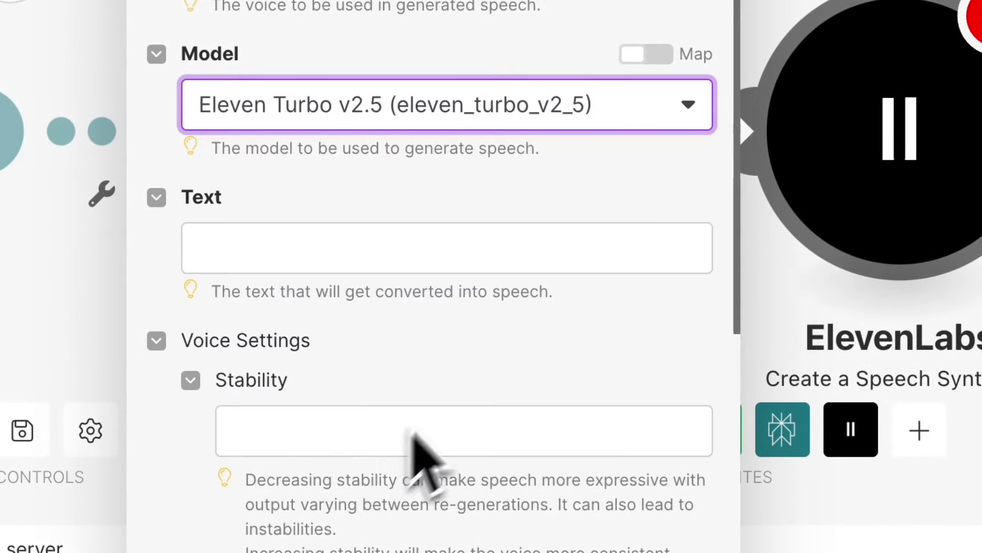
Map the second Perplexity AI module's Choices[] Message Content as the text for speech, and confirm the ElevenLabs module's settings.
click(330, 265)
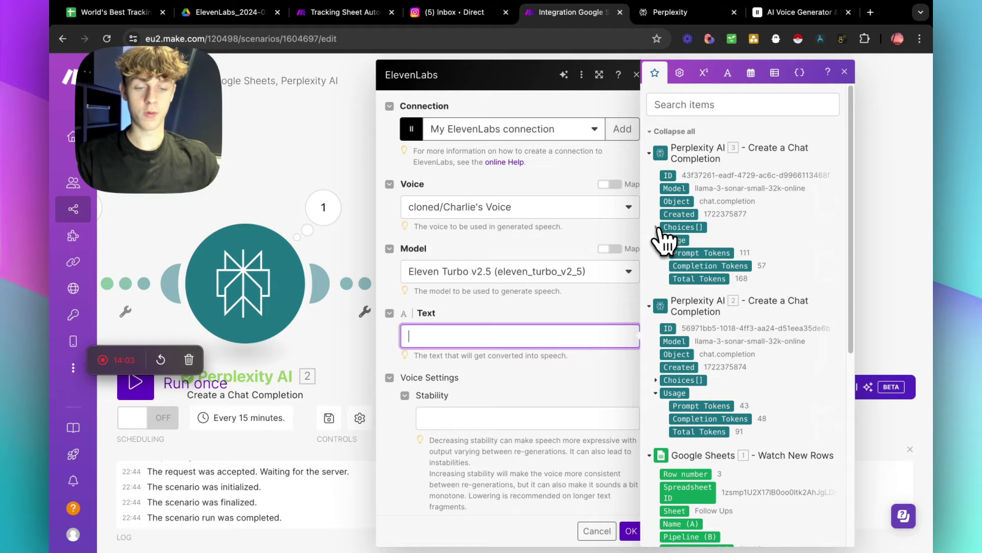
click(658, 229)
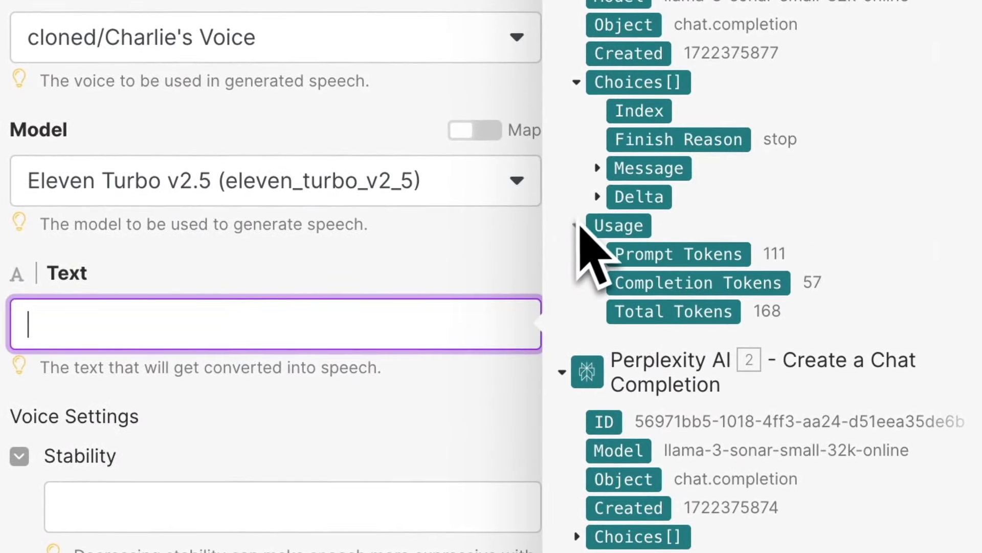
click(597, 169)
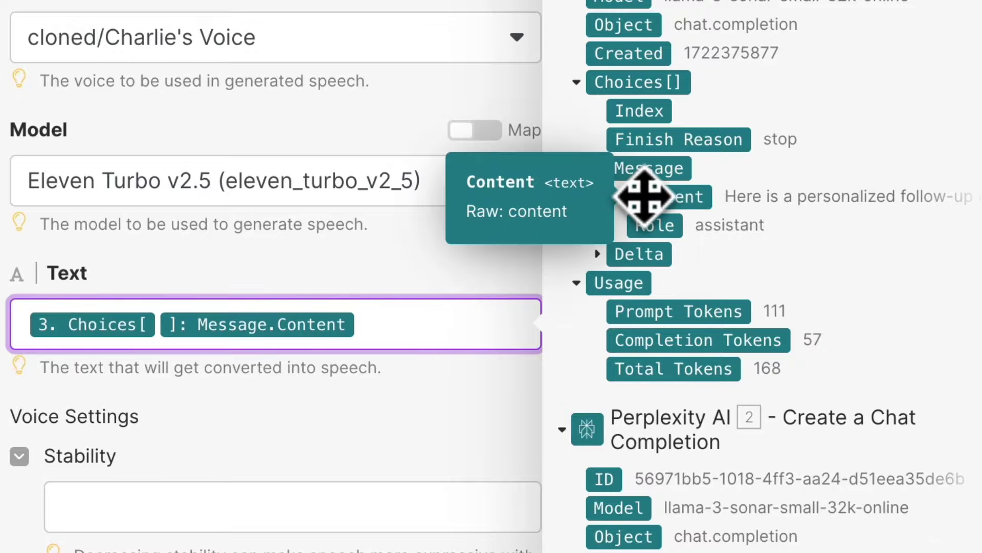
click(386, 320)
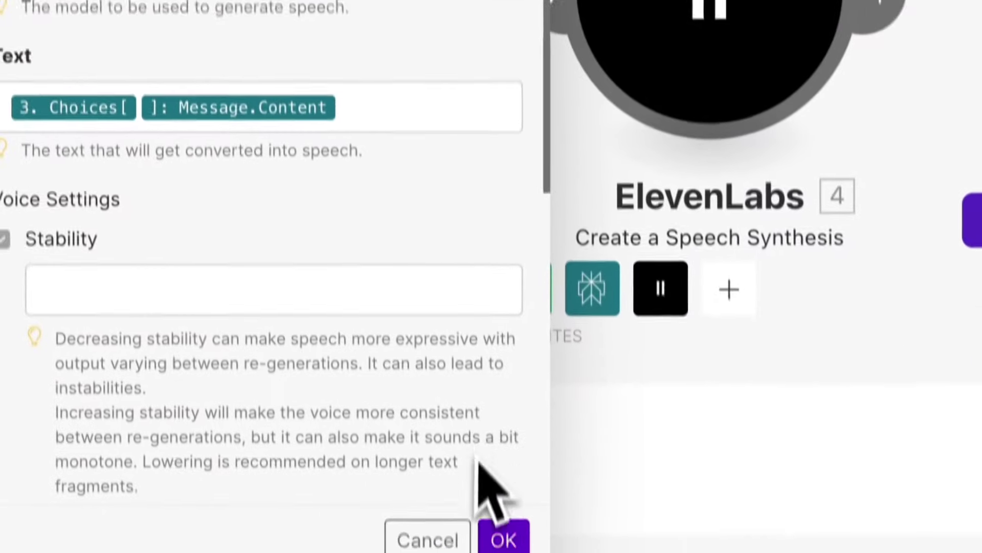
click(494, 504)
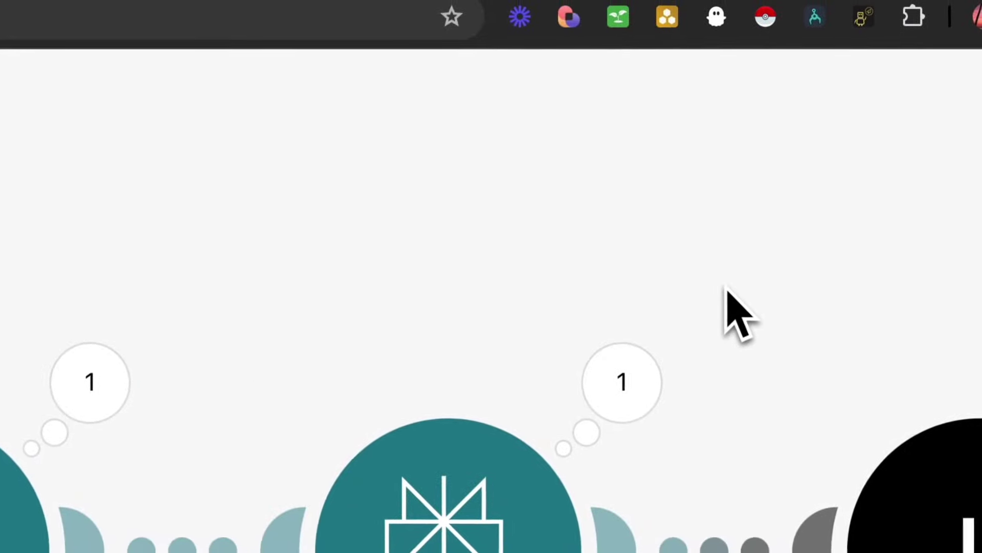
Add a Google Drive Create a Folder module after ElevenLabs with Raw short form as the new folder location, and confirm its settings.
drag(725, 292, 266, 299)
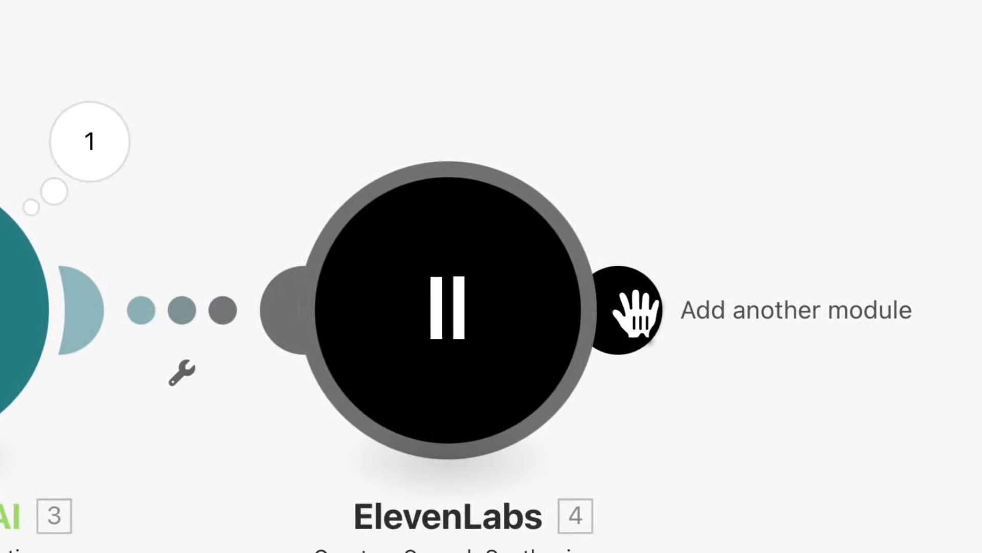
click(633, 310)
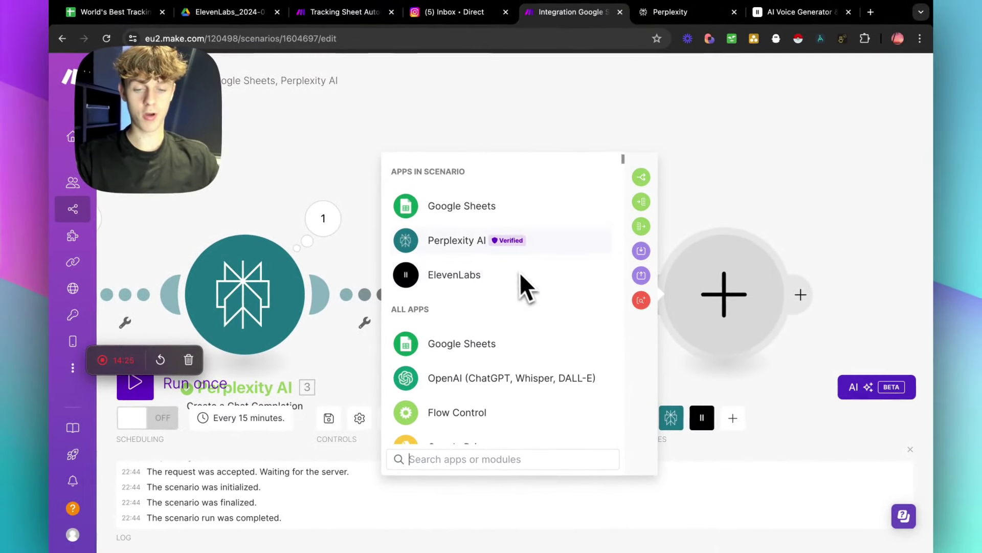
text(create)
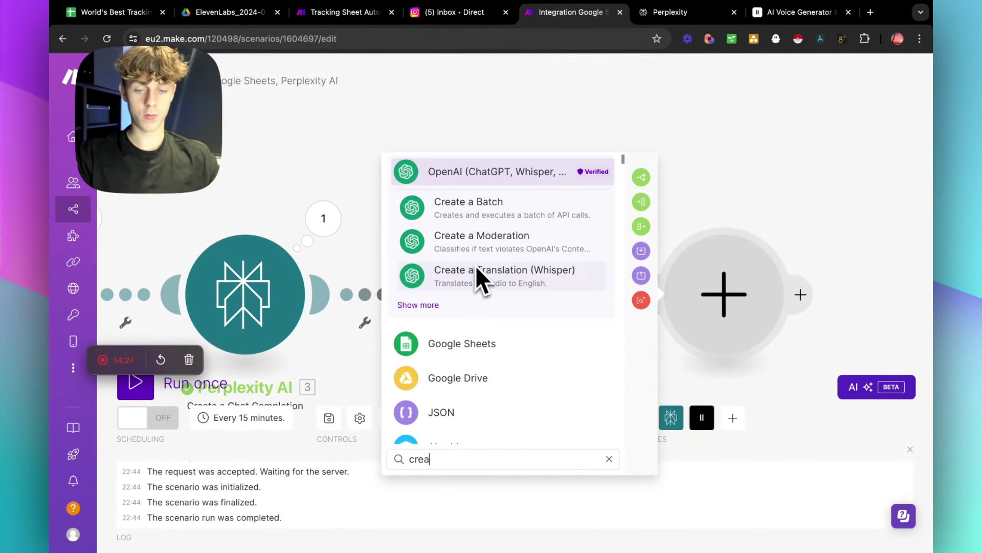
click(527, 345)
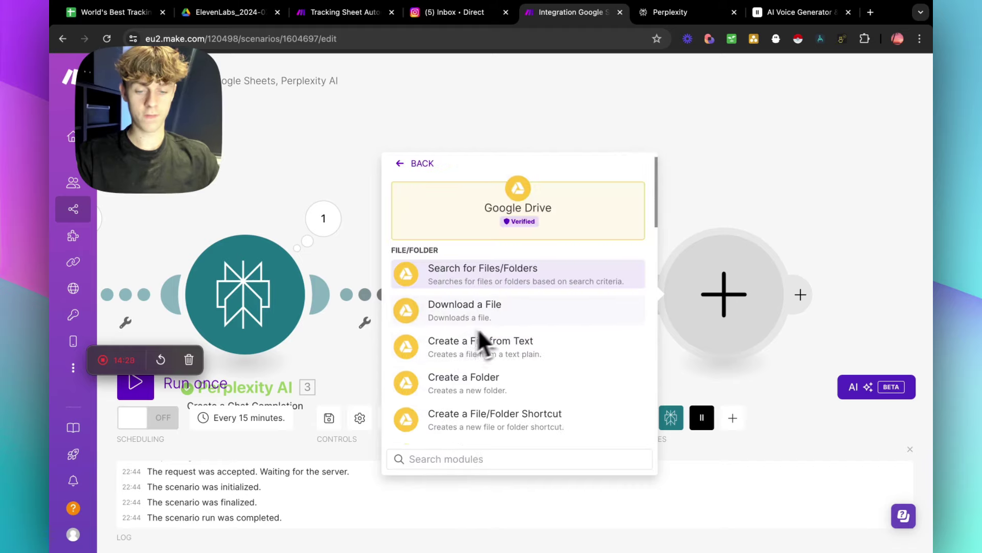
click(483, 378)
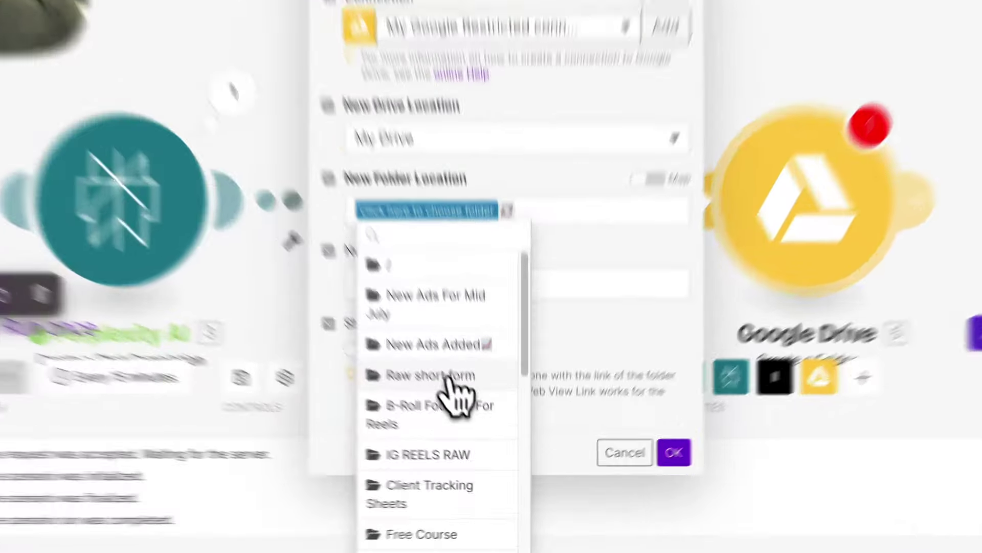
click(478, 416)
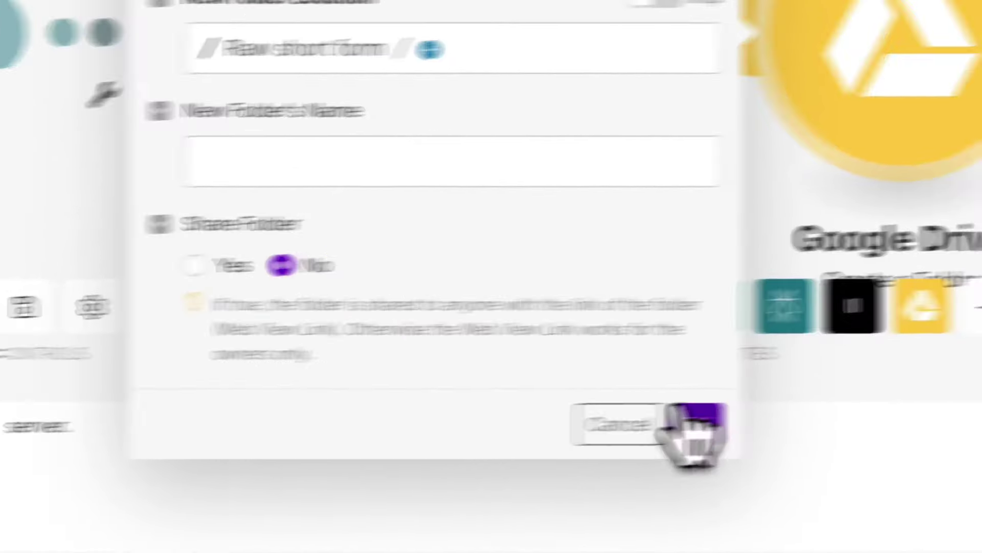
click(752, 420)
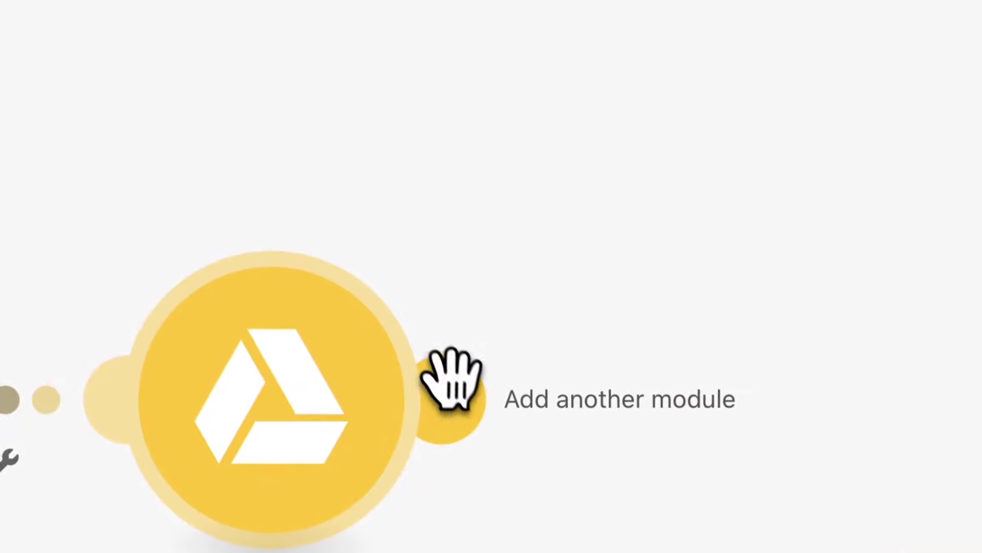
Add a Google Drive Upload a File module after the Create a Folder module.
click(781, 251)
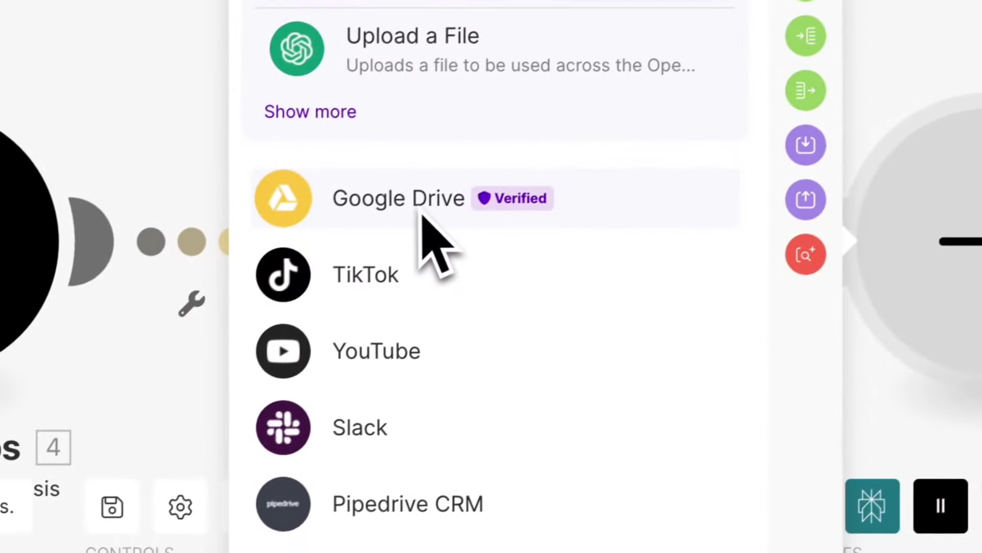
click(103, 359)
scroll(471, 333, down, 10)
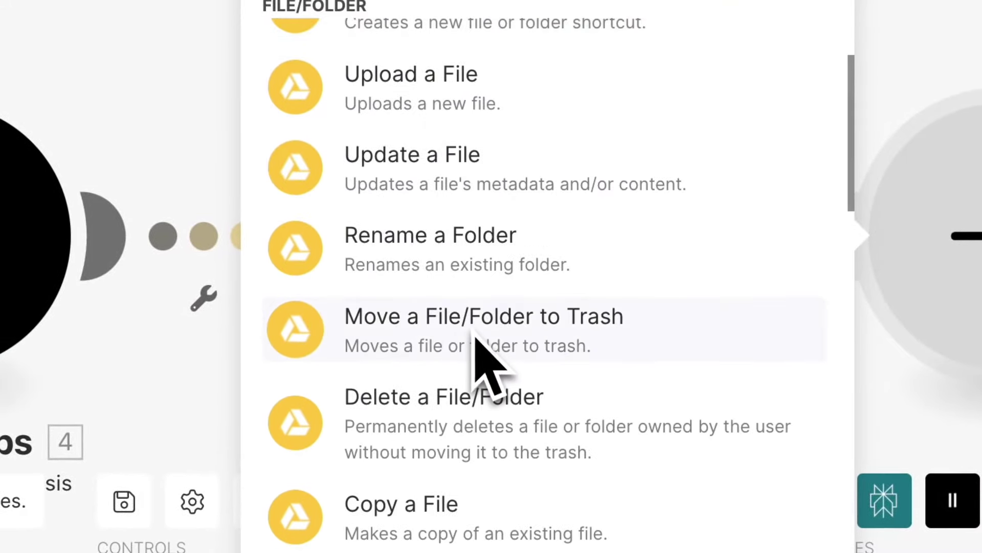
scroll(492, 350, down, 6)
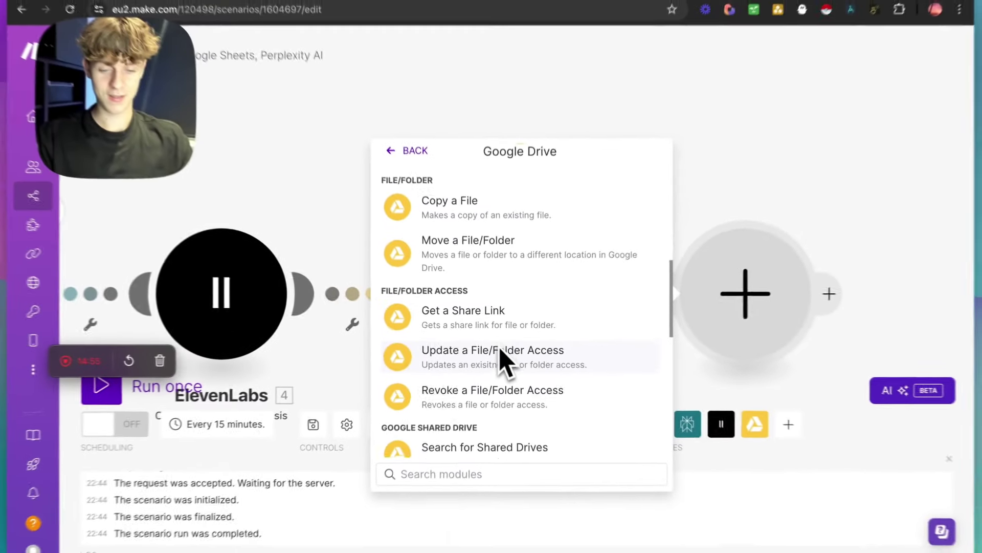
scroll(497, 361, down, 4)
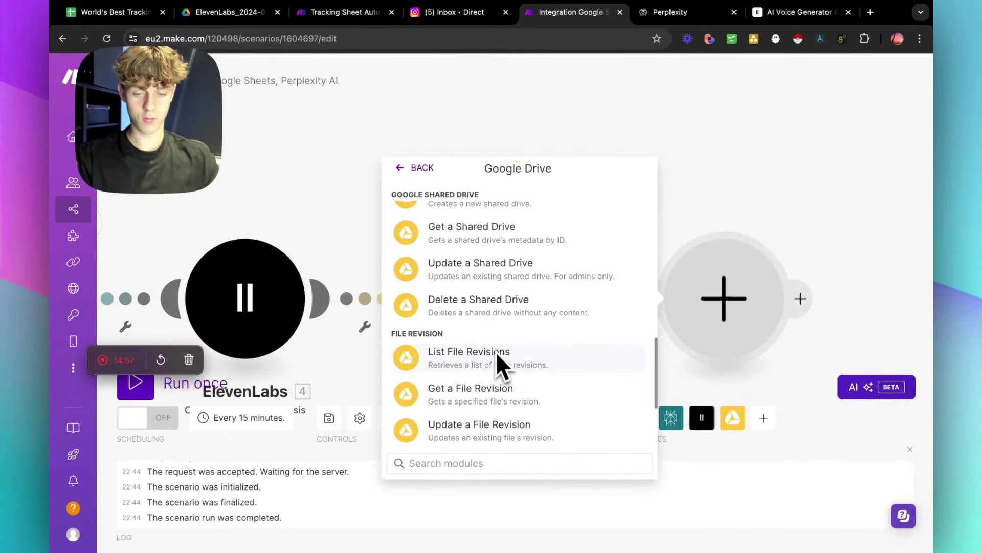
scroll(521, 359, down, 4)
scroll(522, 360, up, 7)
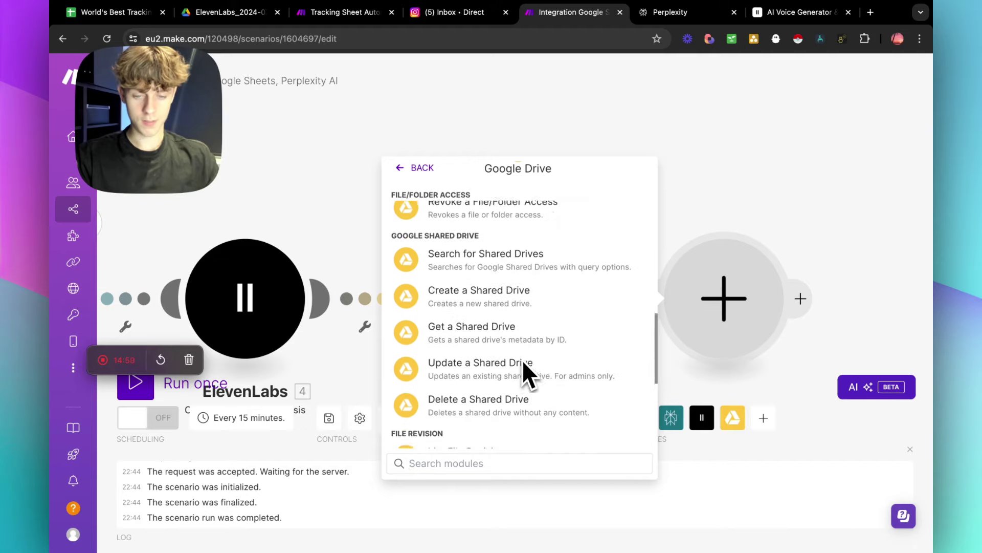
scroll(522, 360, up, 3)
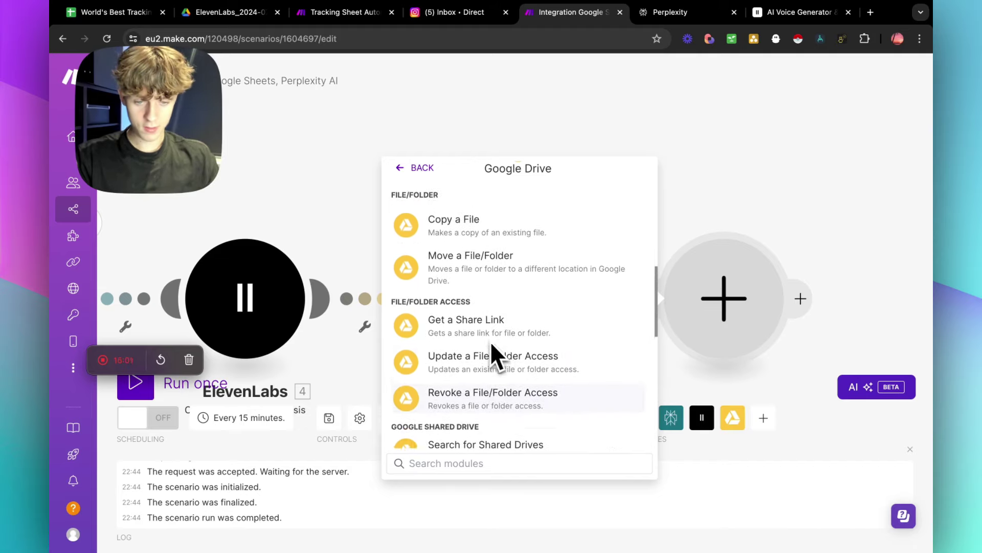
scroll(476, 333, up, 1)
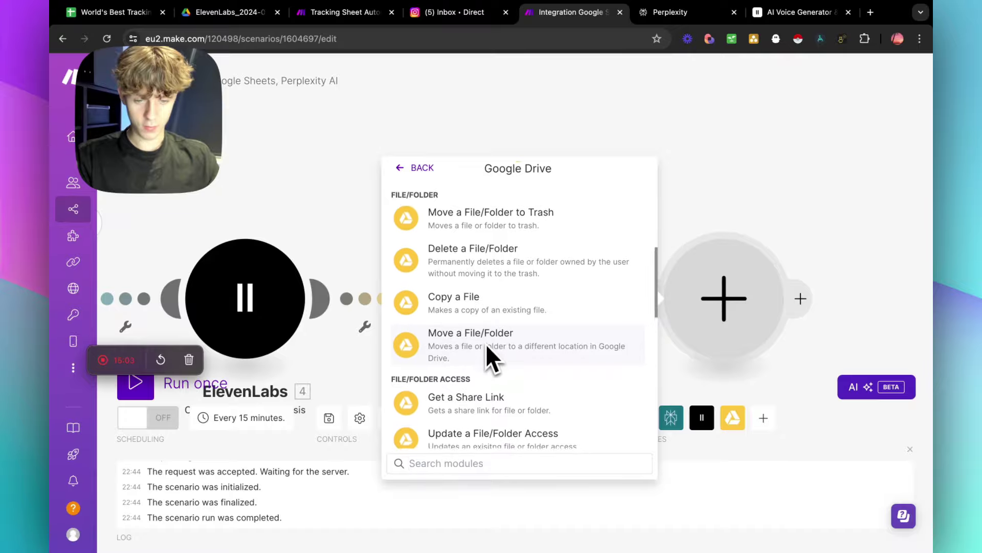
scroll(486, 342, up, 2)
scroll(486, 353, up, 3)
scroll(478, 346, up, 1)
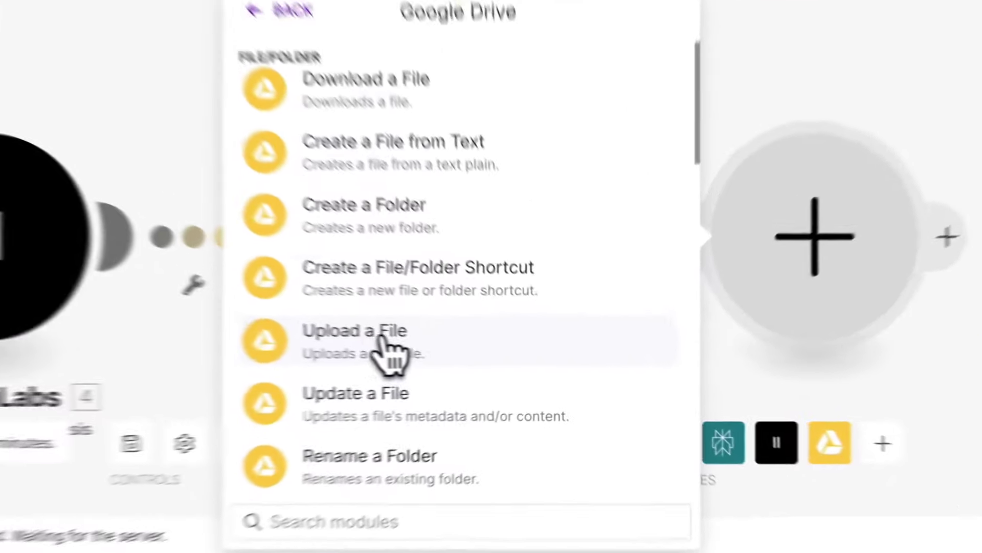
click(500, 353)
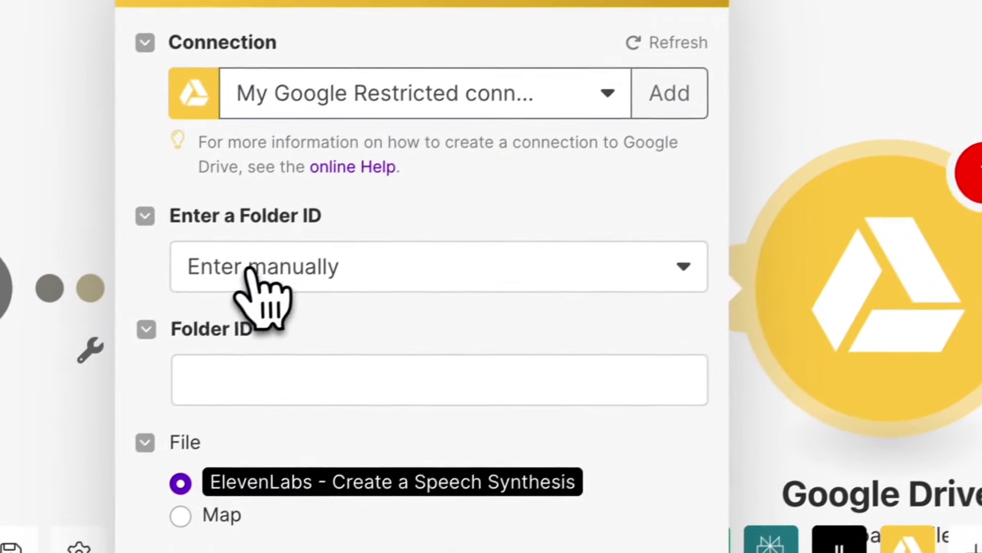
Keep manual folder ID entry for the upload, and map the Folder ID from the Create a Folder module.
click(302, 263)
click(313, 271)
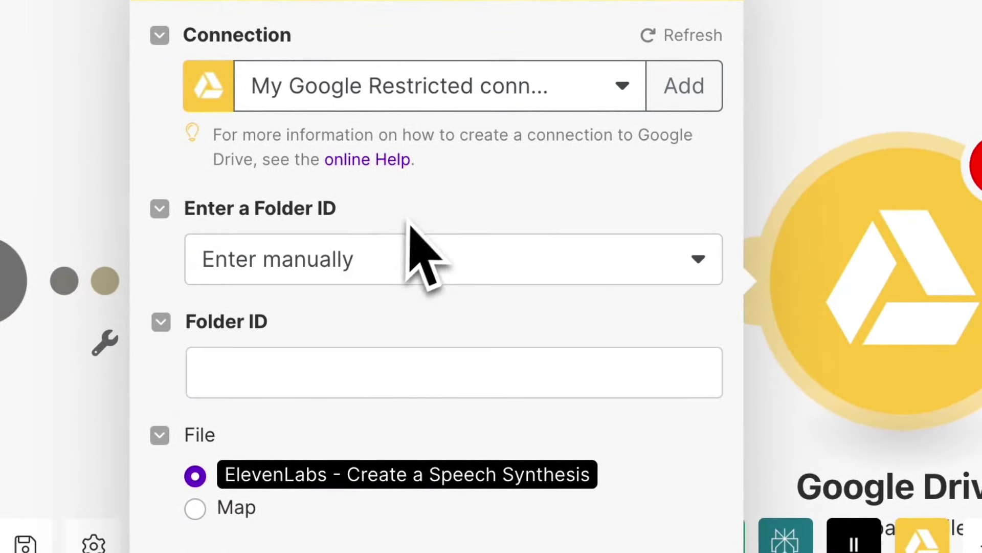
click(283, 381)
click(706, 92)
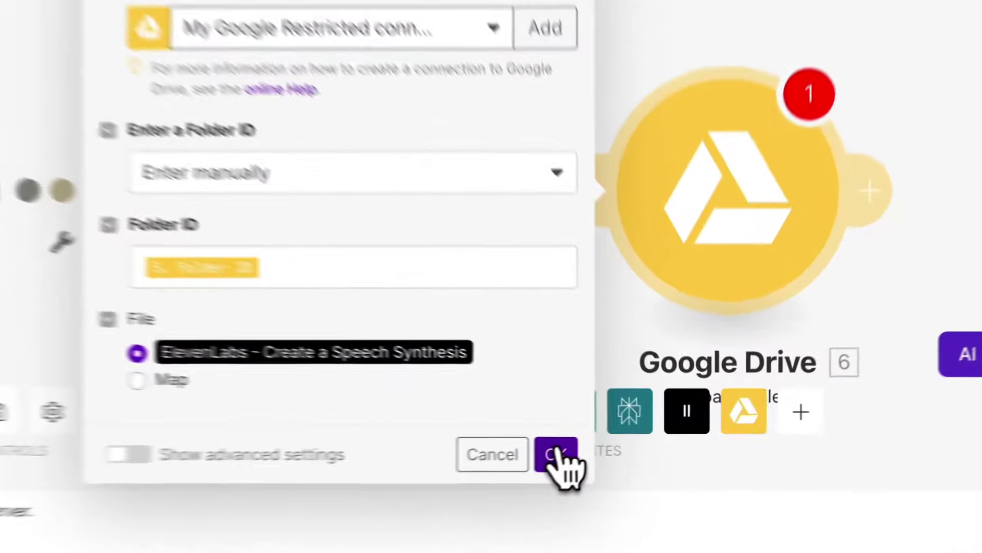
Confirm the Upload a File module's settings with ElevenLabs - Create a Speech Synthesis as the file, reopening them from the empty-value errors.
click(631, 440)
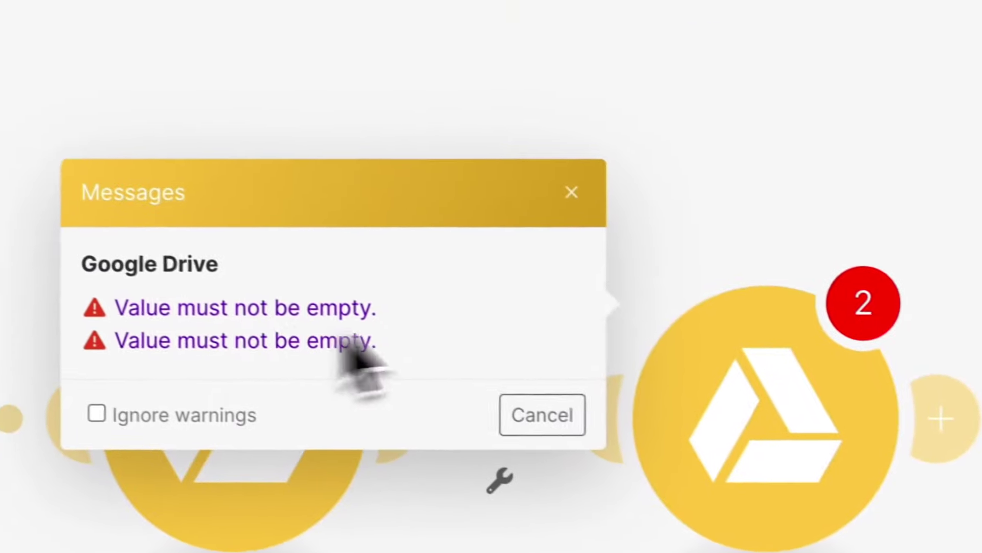
click(614, 368)
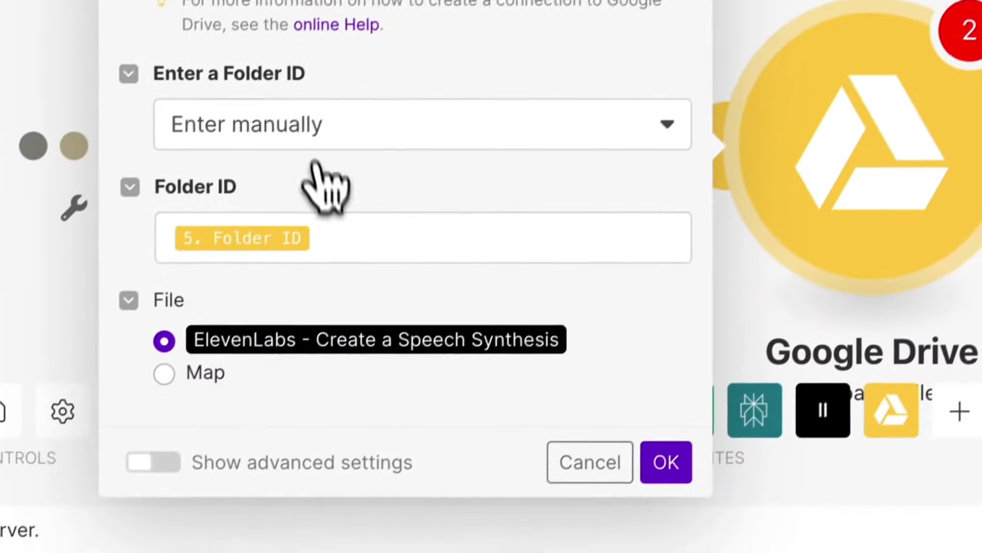
click(174, 525)
click(366, 93)
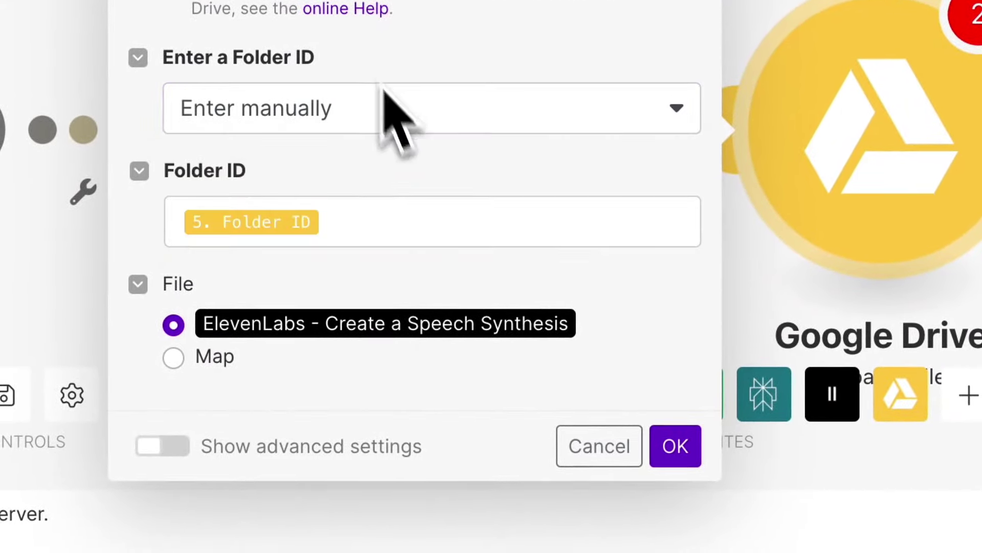
click(670, 446)
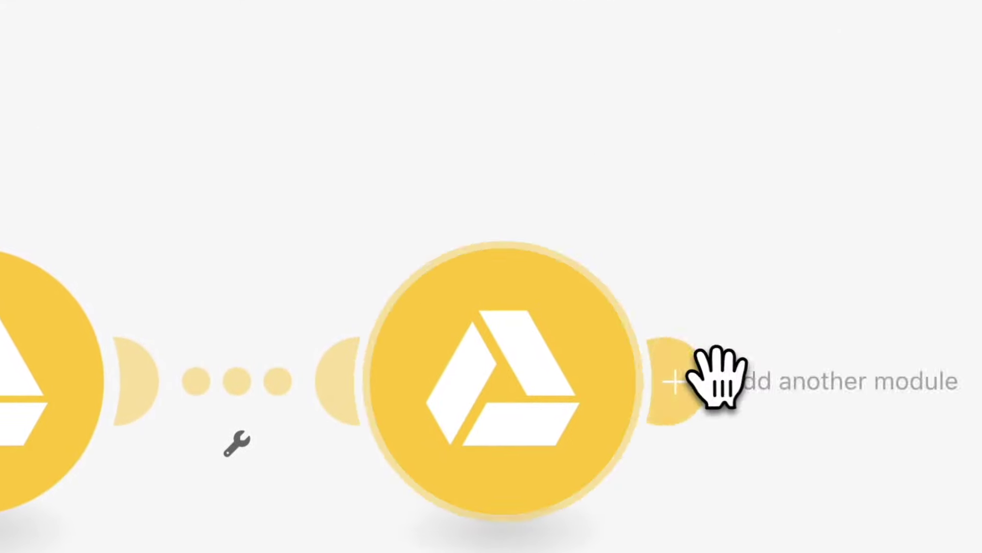
Add a Google Drive Get a Share Link module after Upload a File, and map the uploaded file's File ID into it.
click(715, 378)
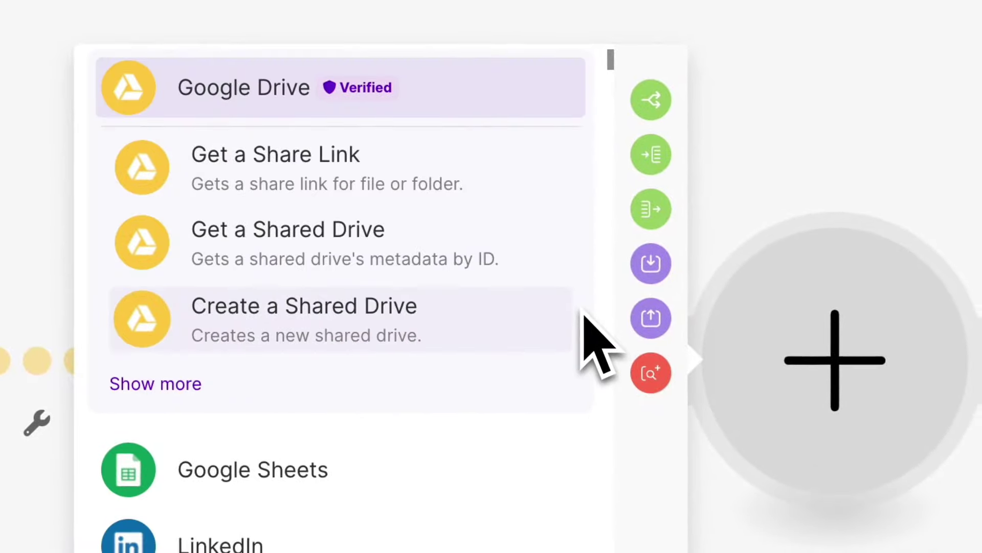
click(563, 169)
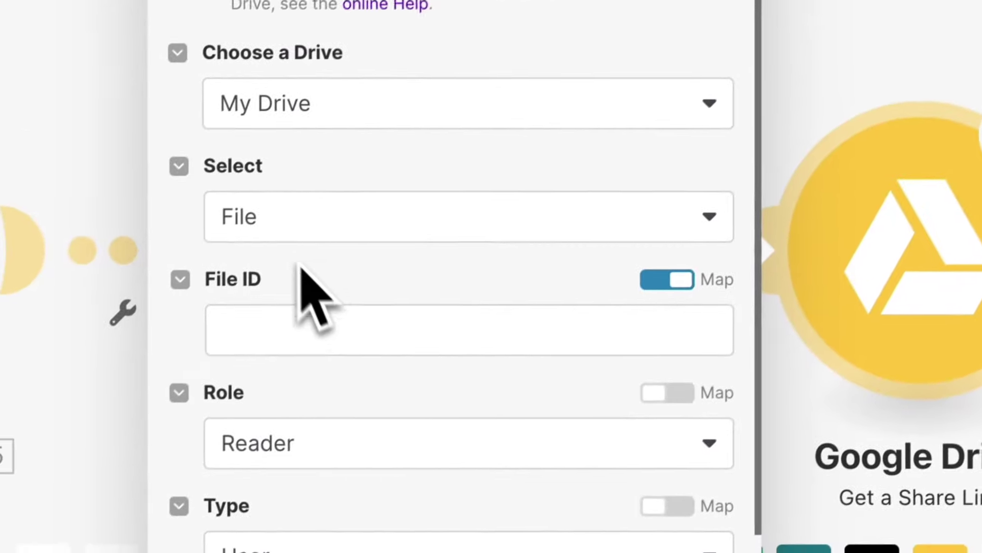
click(310, 319)
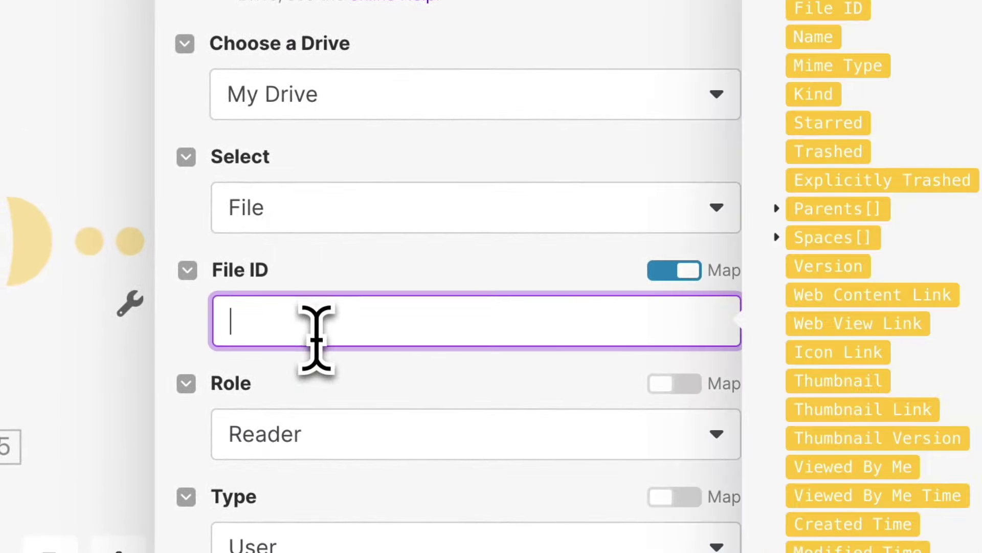
click(842, 13)
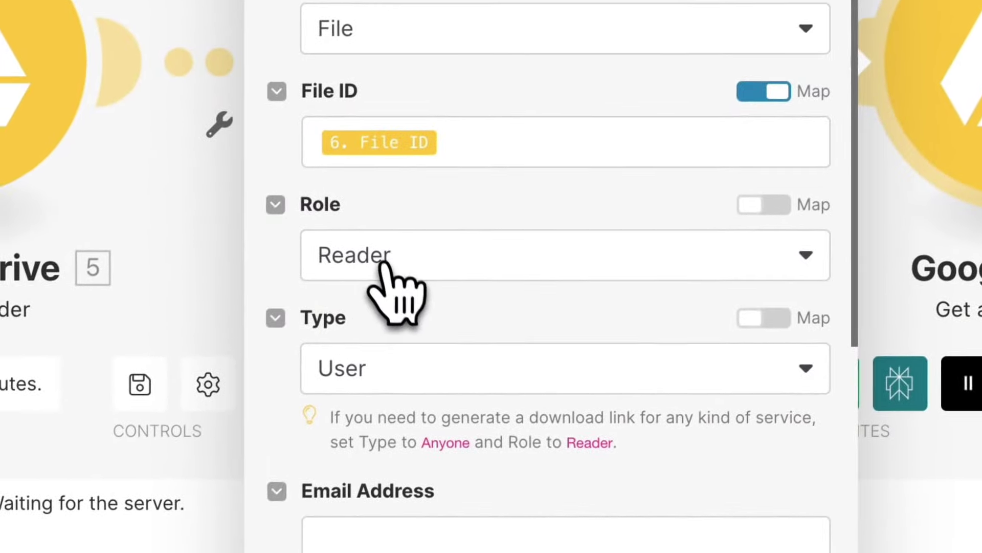
Keep the share link's role as Reader, set its type to Anyone, and confirm the module's settings.
click(172, 550)
click(405, 271)
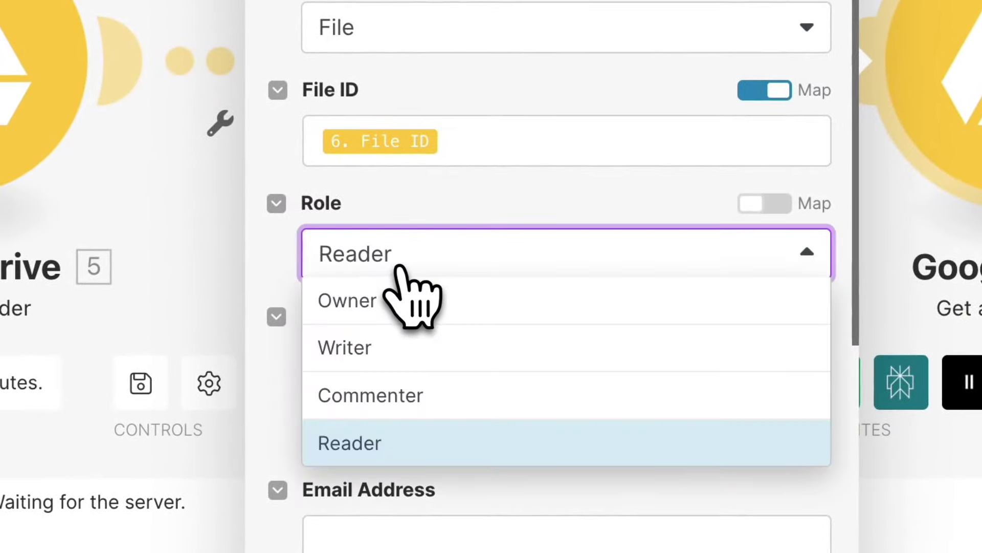
click(451, 197)
scroll(451, 231, down, 3)
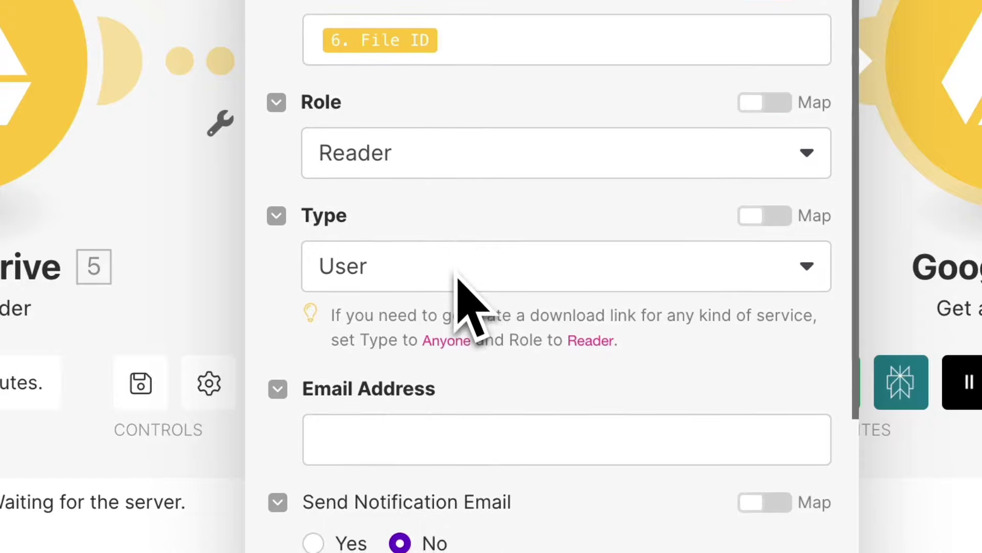
click(338, 270)
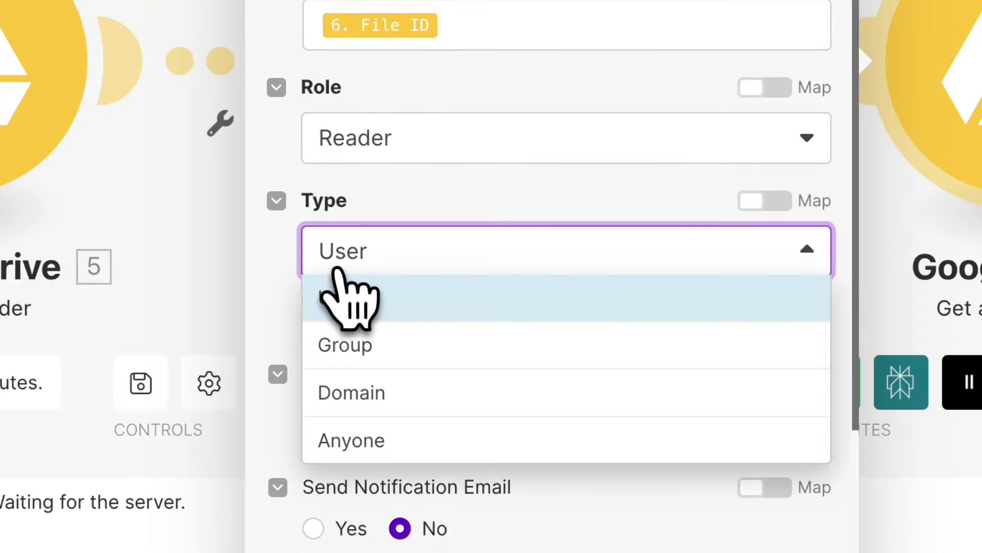
click(396, 439)
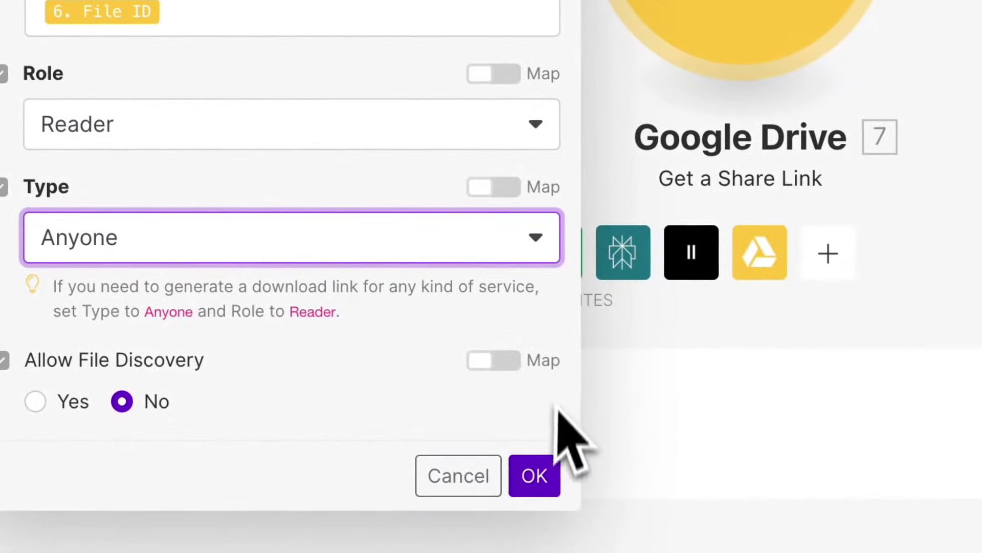
click(545, 478)
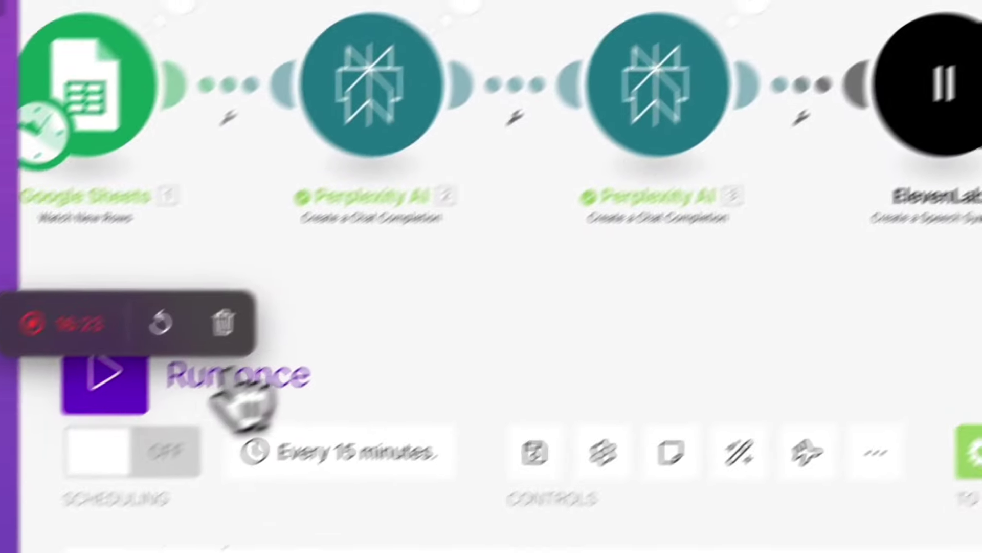
Run the scenario once and examine the Share Link and Web Content Link in the Get a Share Link module's output.
click(238, 391)
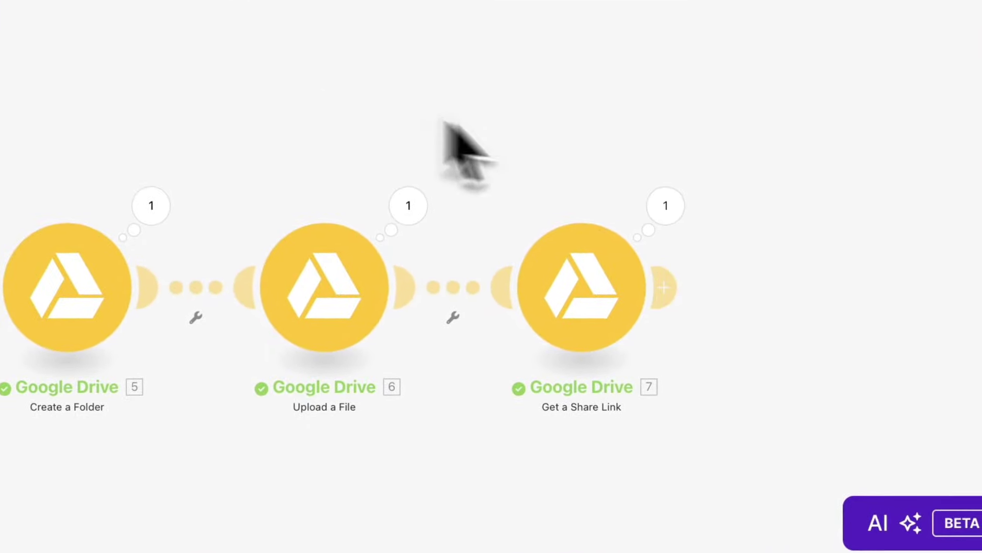
click(664, 201)
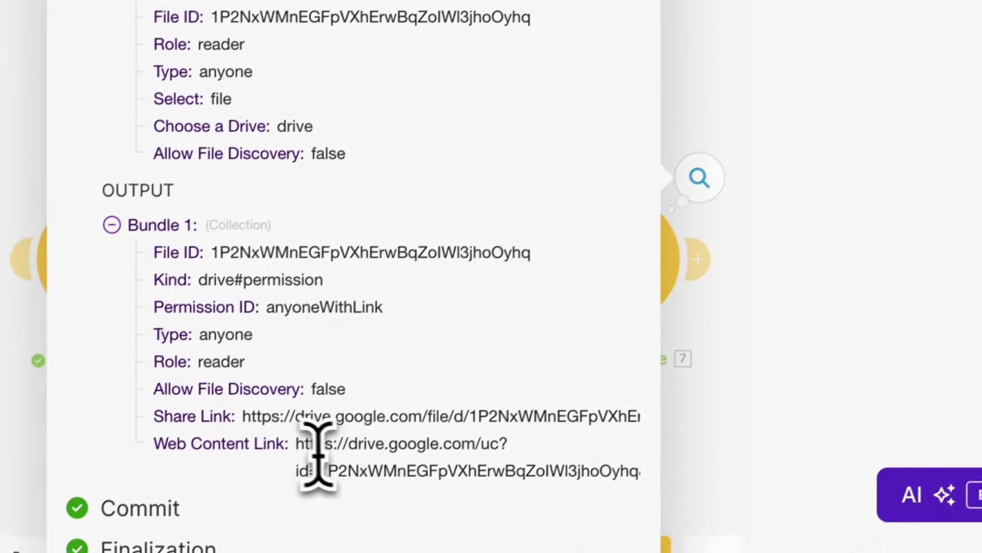
drag(264, 473, 545, 499)
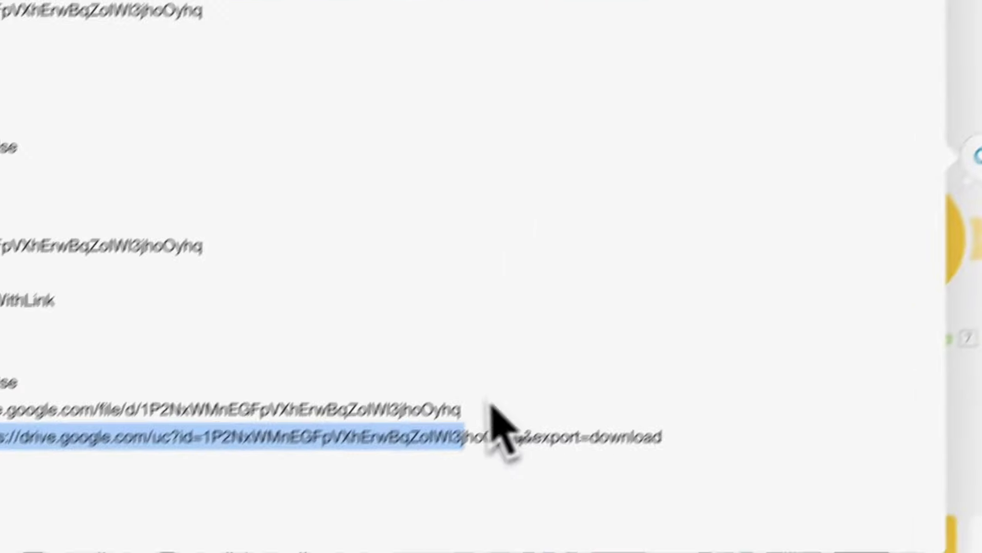
click(613, 441)
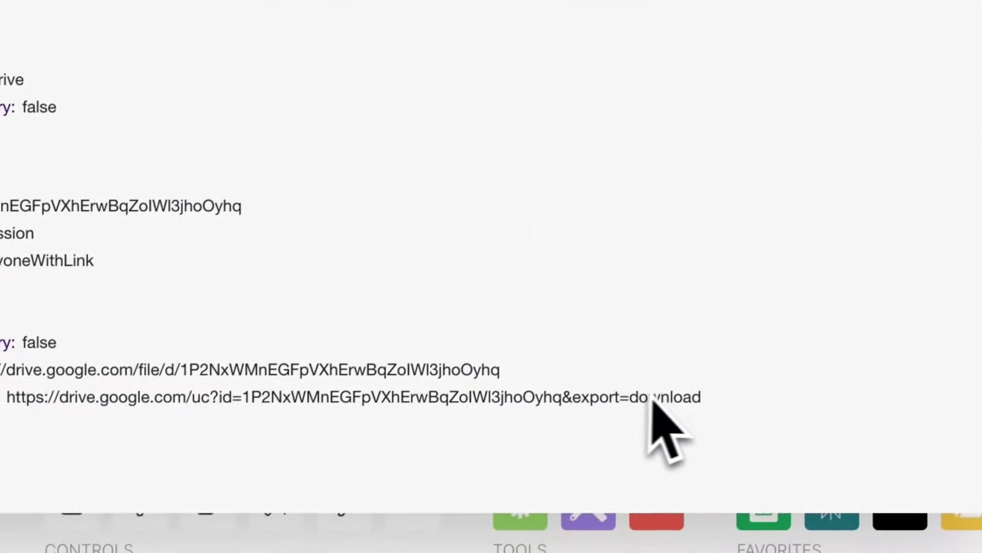
drag(704, 394, 92, 394)
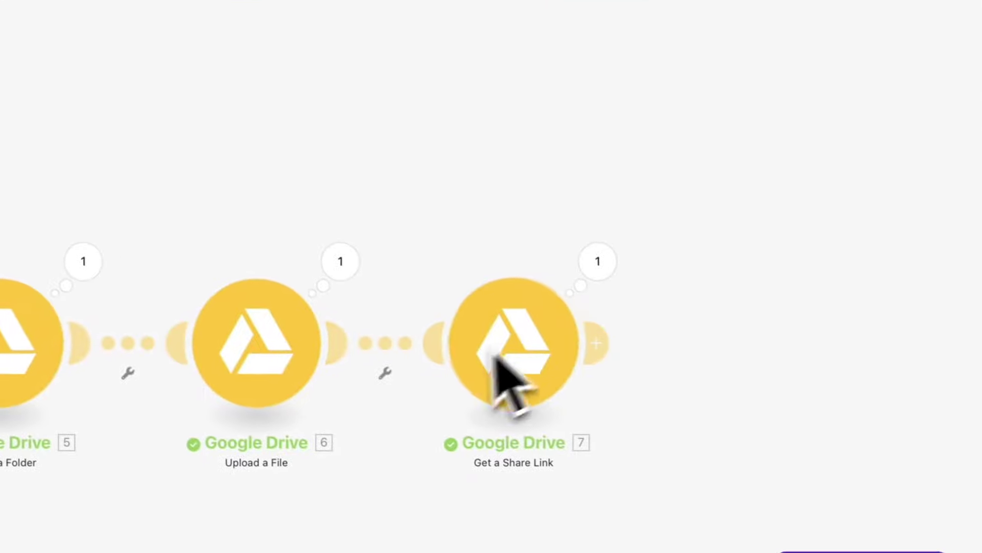
Add a Google Sheets Update a Row module after the Get a Share Link module.
click(606, 340)
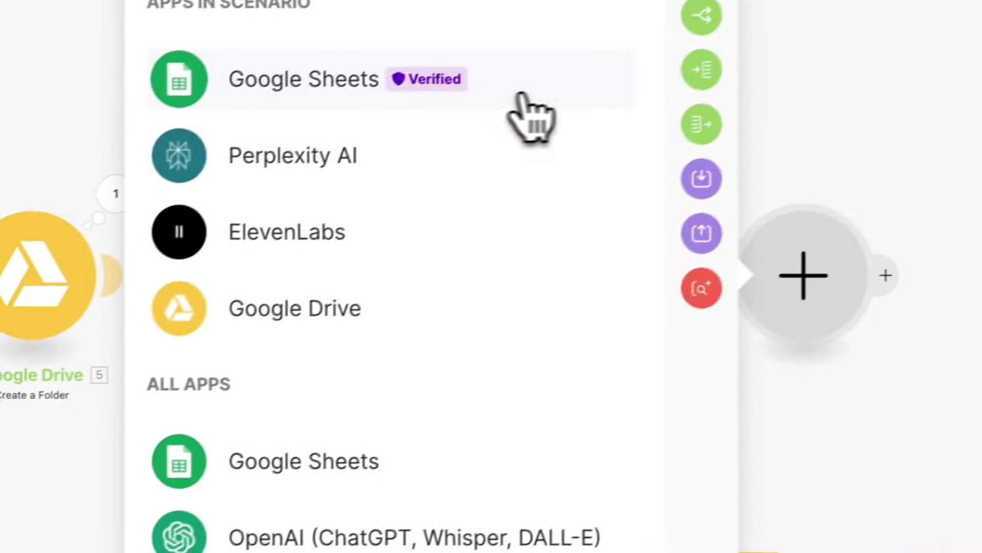
click(521, 97)
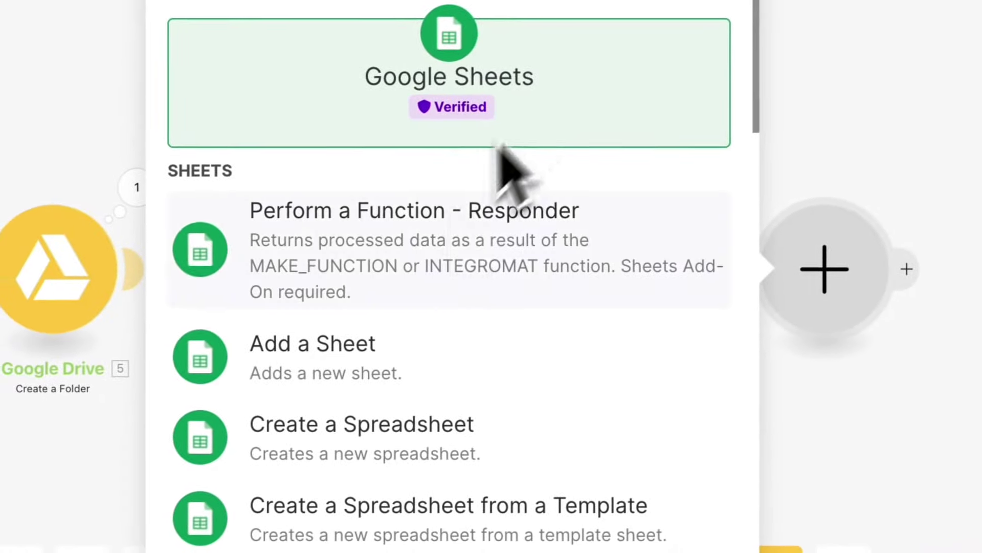
scroll(450, 390, down, 6)
scroll(445, 351, down, 5)
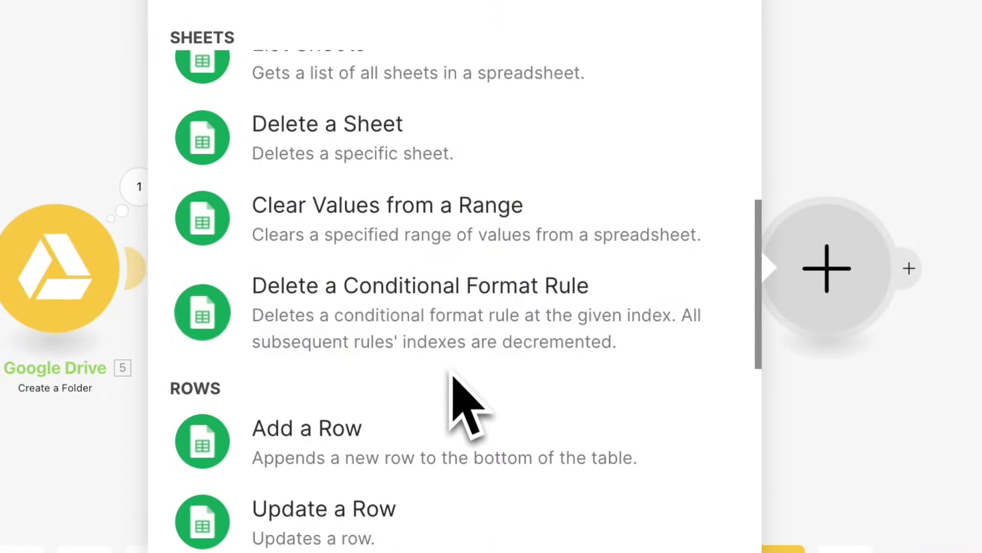
click(337, 502)
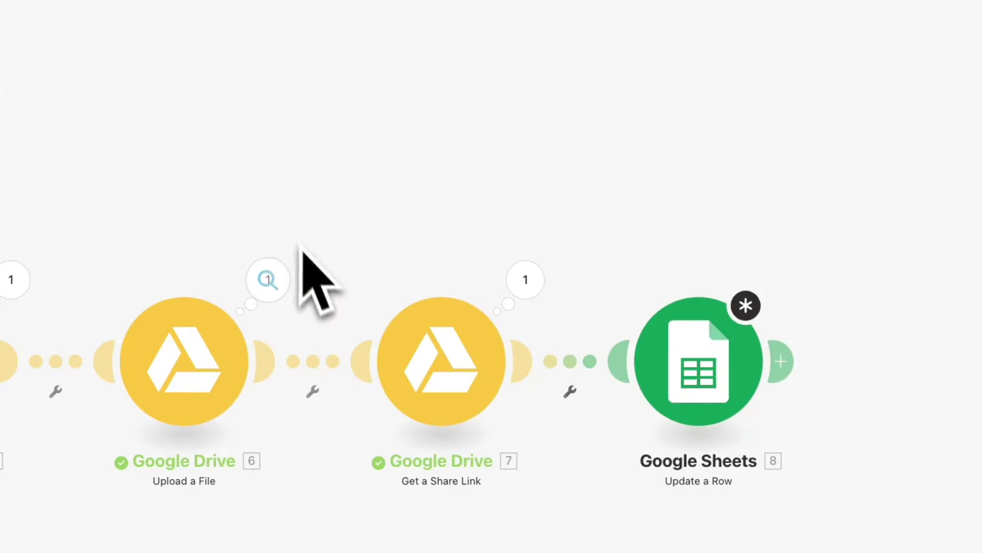
Choose My Google connection for the Update a Row module and keep Search by path as its search method.
click(711, 337)
click(317, 182)
click(322, 230)
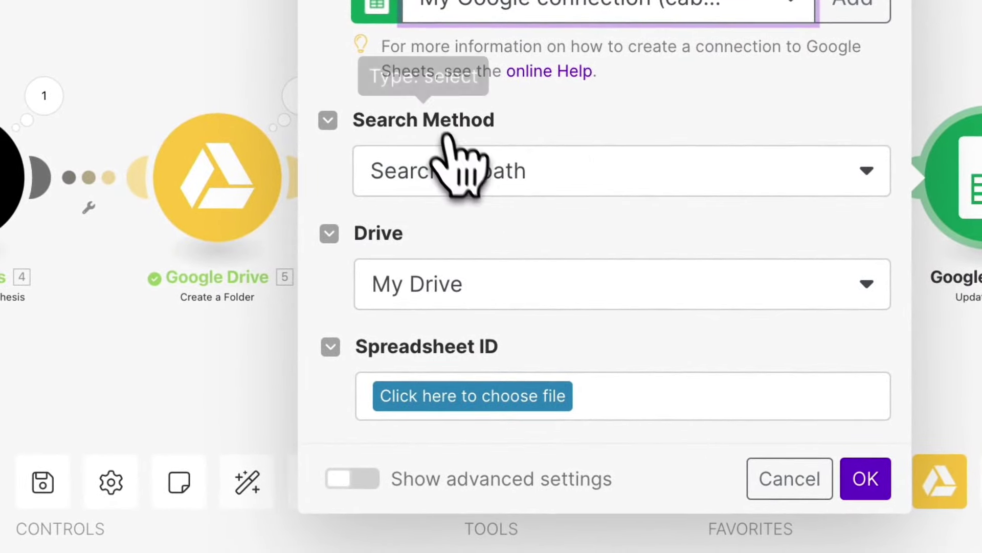
click(470, 184)
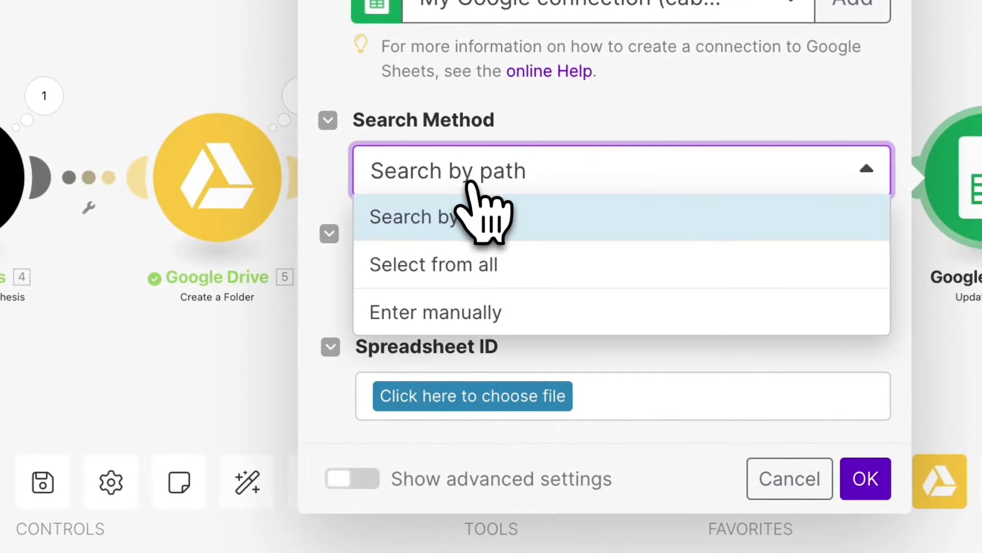
click(558, 218)
Choose World's Best Tracking Hub as the spreadsheet and Follow Ups as the sheet for the row update.
click(545, 389)
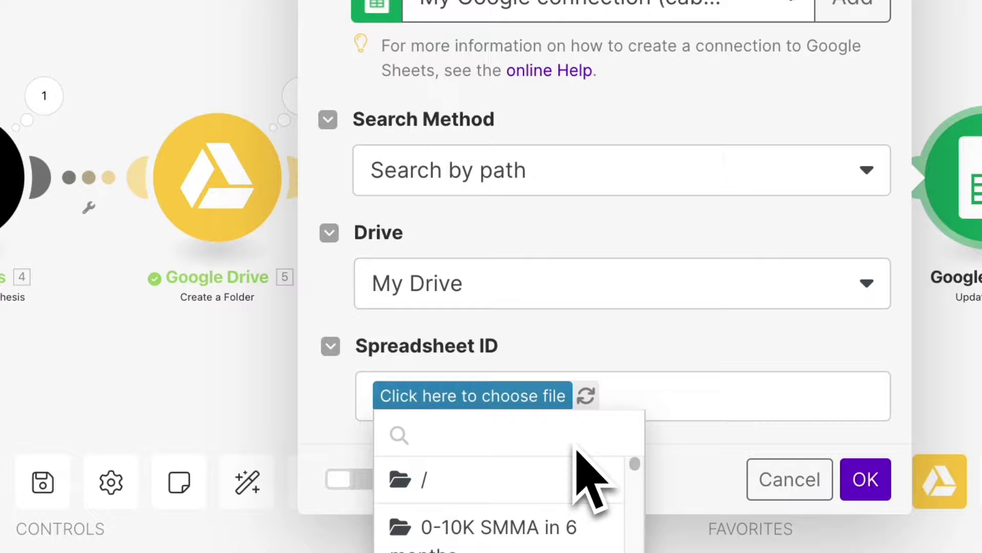
scroll(623, 448, down, 10)
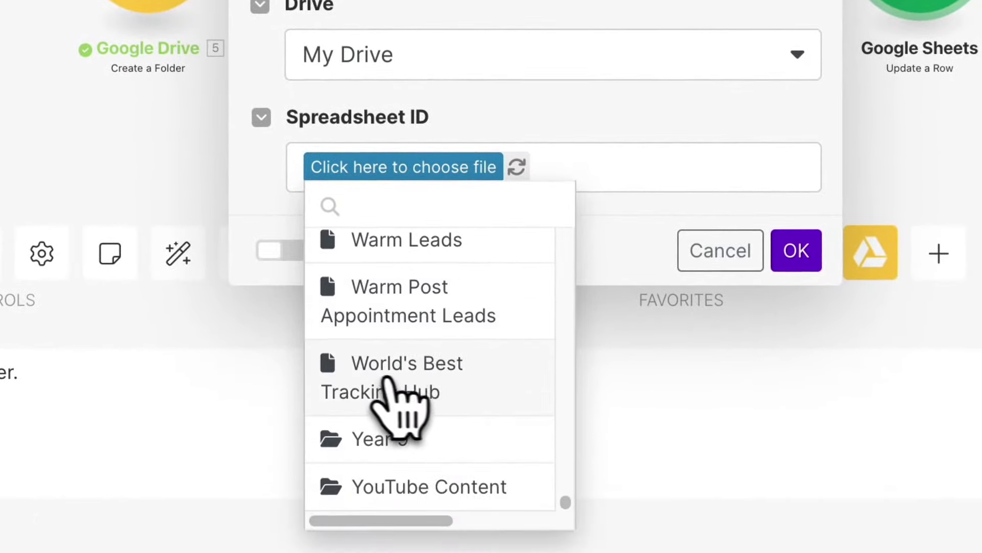
click(457, 384)
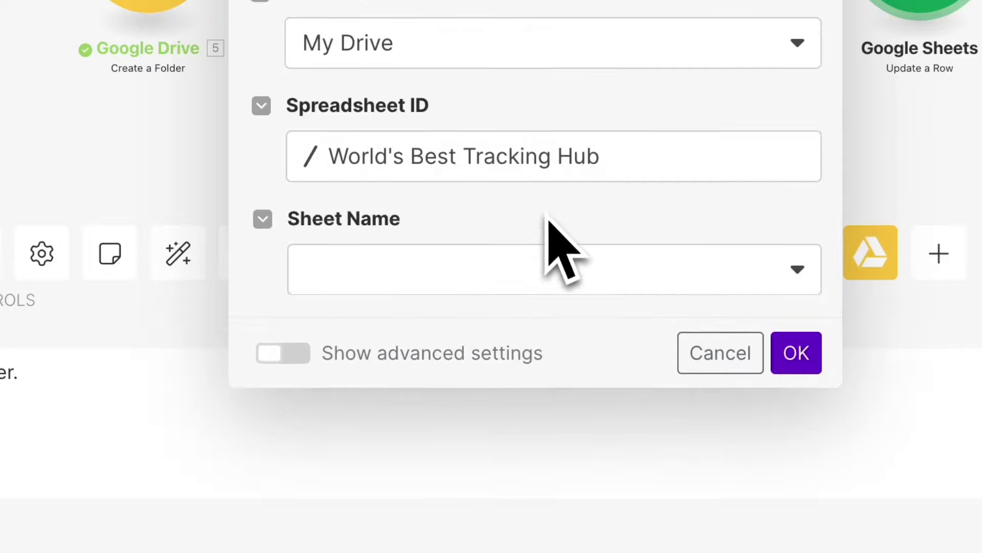
click(485, 230)
click(394, 233)
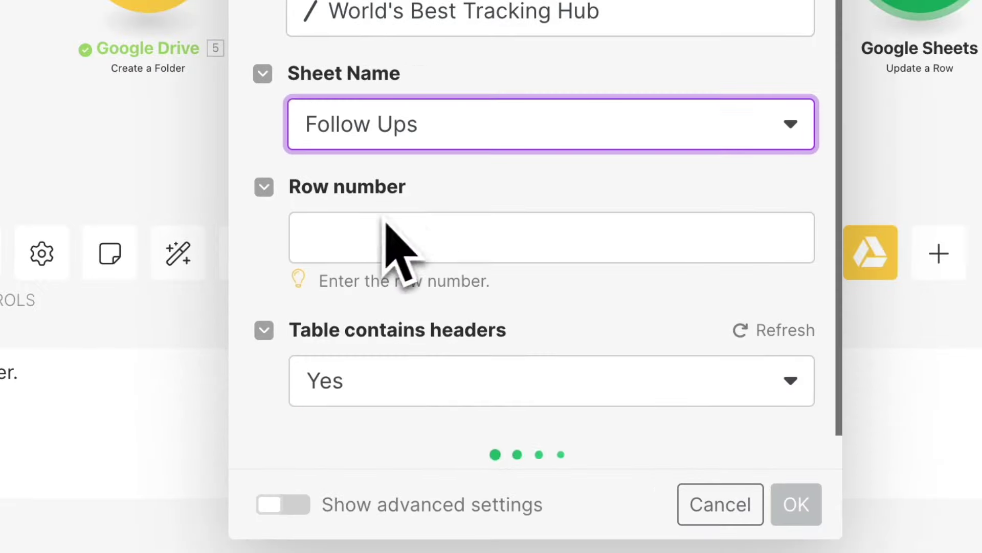
Map the Row number from the Google Sheets Watch New Rows module as the row to update.
click(418, 239)
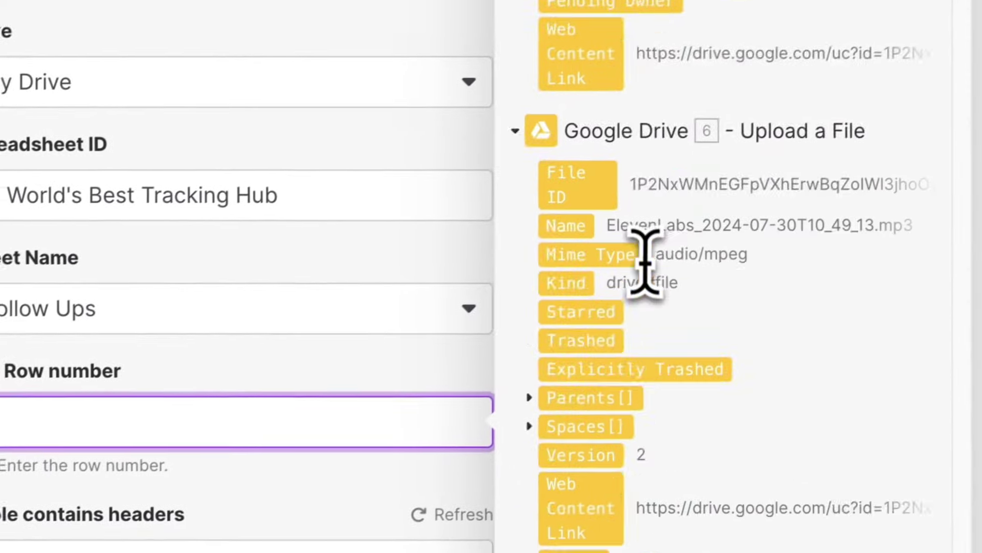
scroll(635, 284, down, 15)
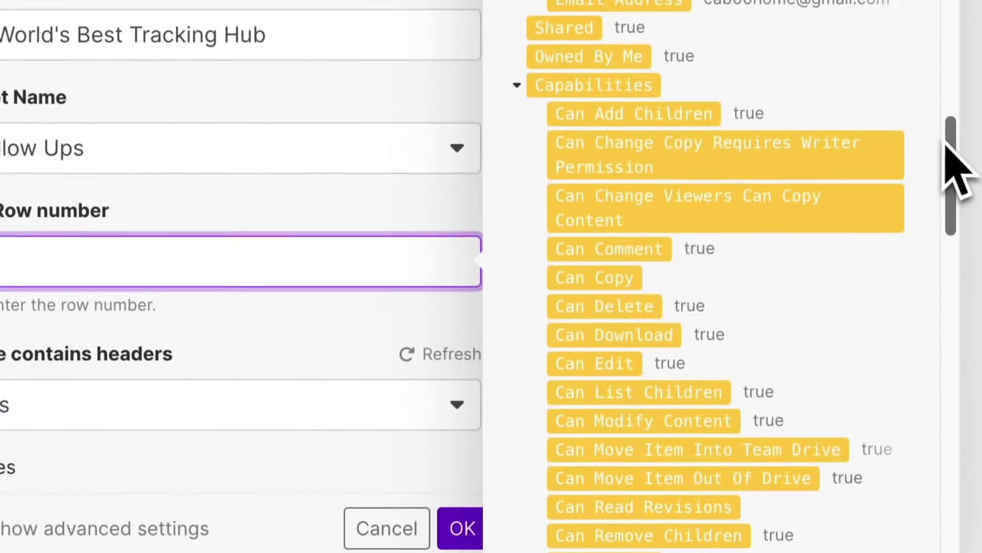
drag(946, 146, 959, 408)
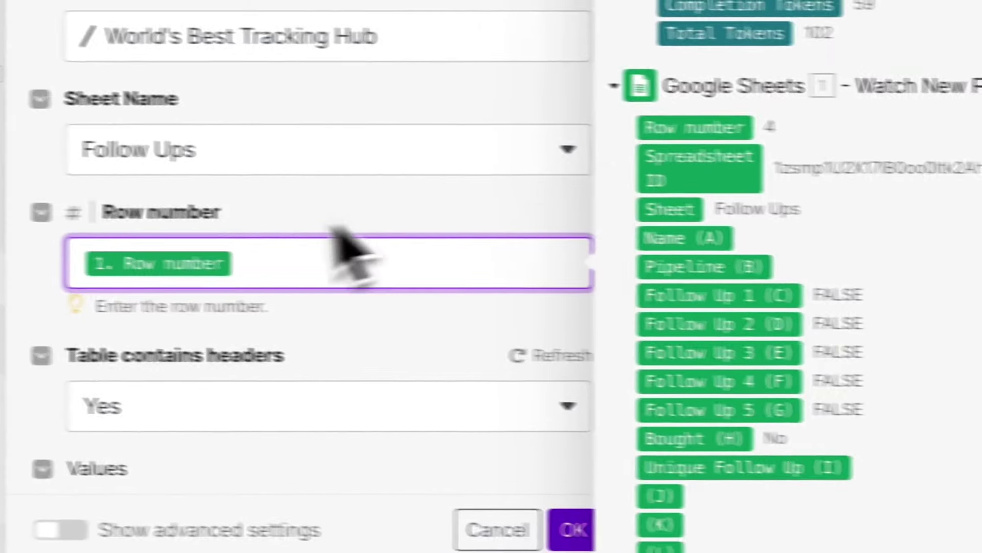
Map the Share Link from the Google Drive Get a Share Link module to the Unique Follow Up (I) column.
scroll(337, 317, down, 5)
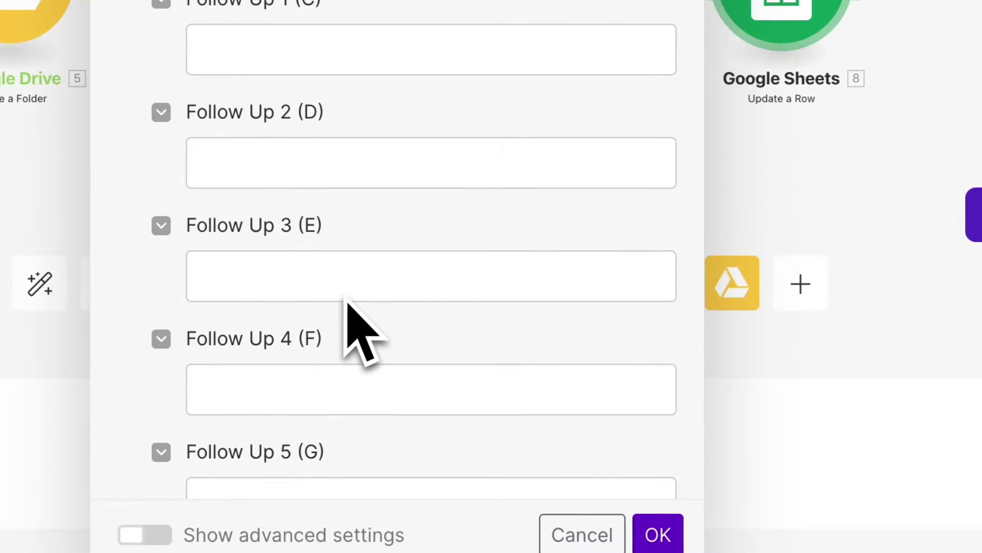
scroll(347, 303, down, 2)
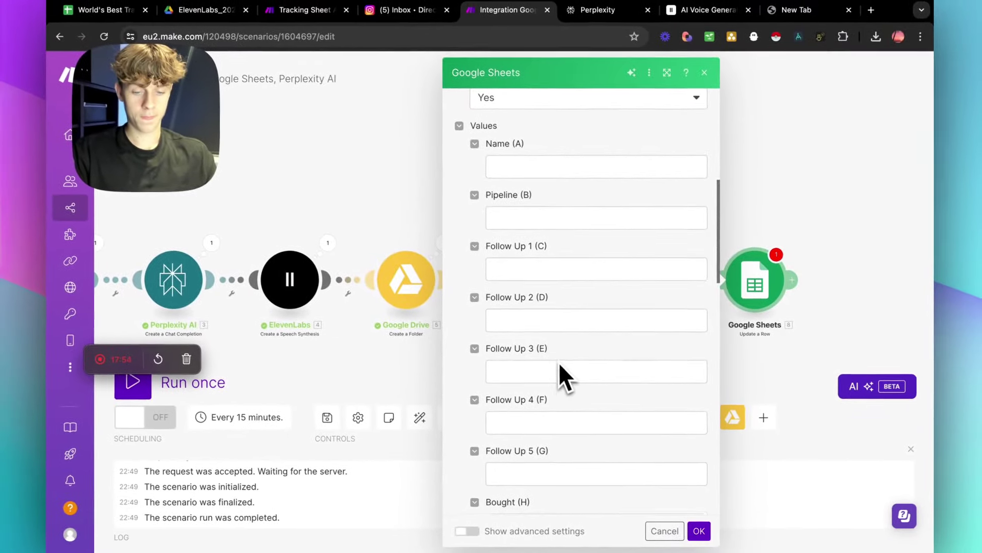
scroll(559, 362, down, 5)
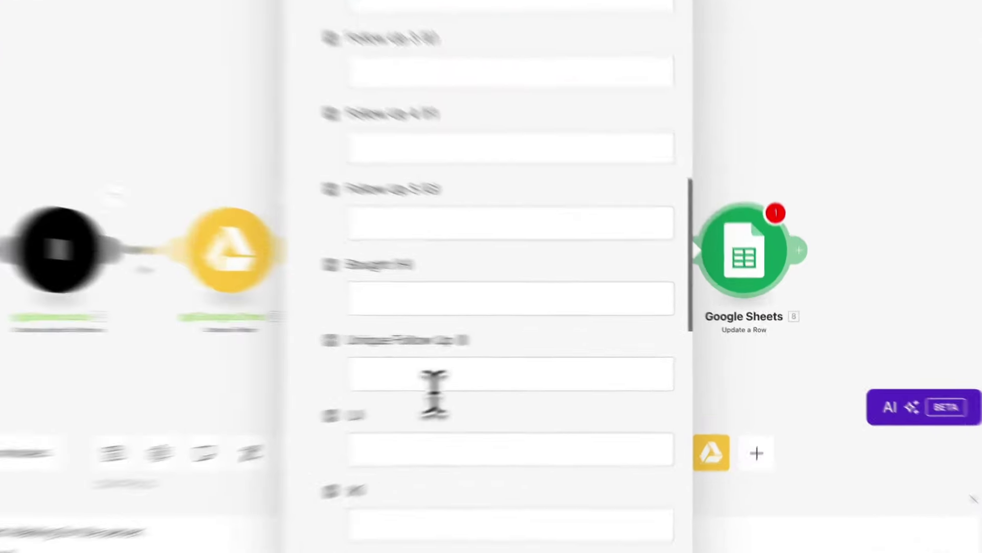
click(434, 384)
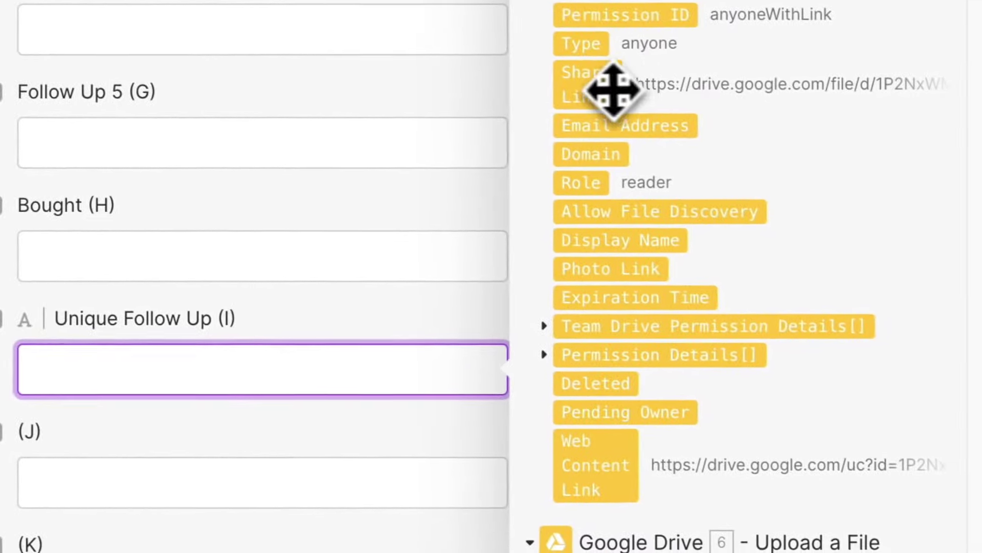
click(702, 103)
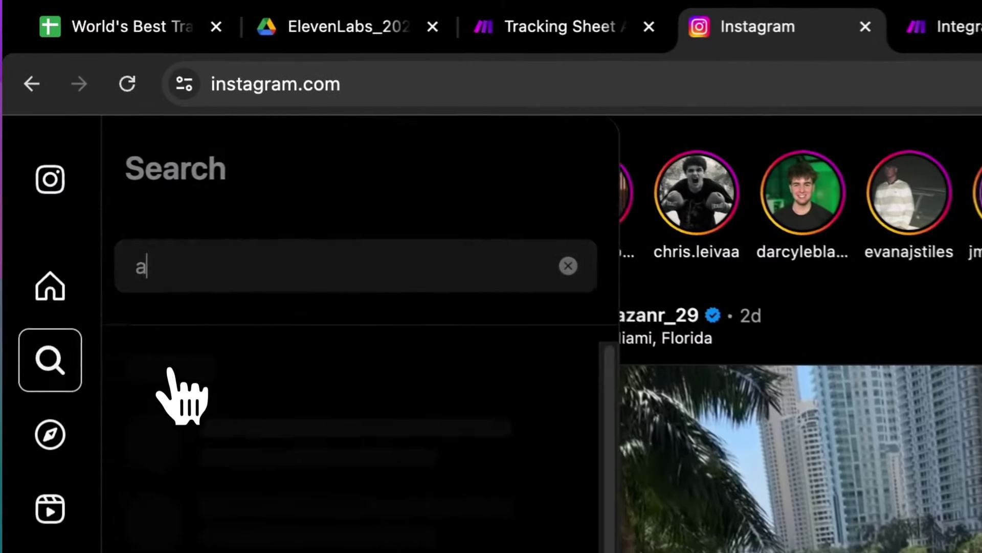
Switch to Instagram, search for "alex ho" and copy the web address of the hormozi profile.
text(lex ho)
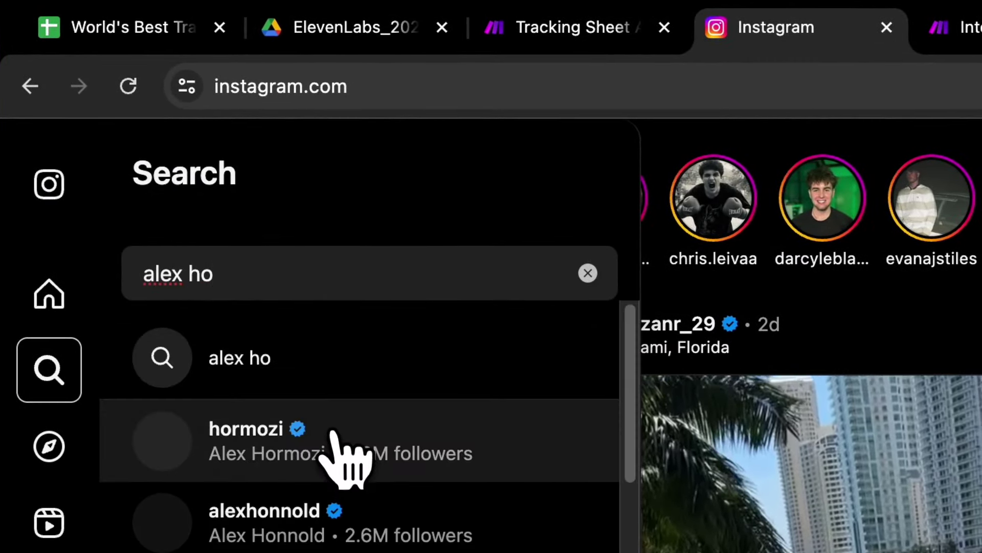
click(351, 441)
click(486, 98)
key(ctrl+c)
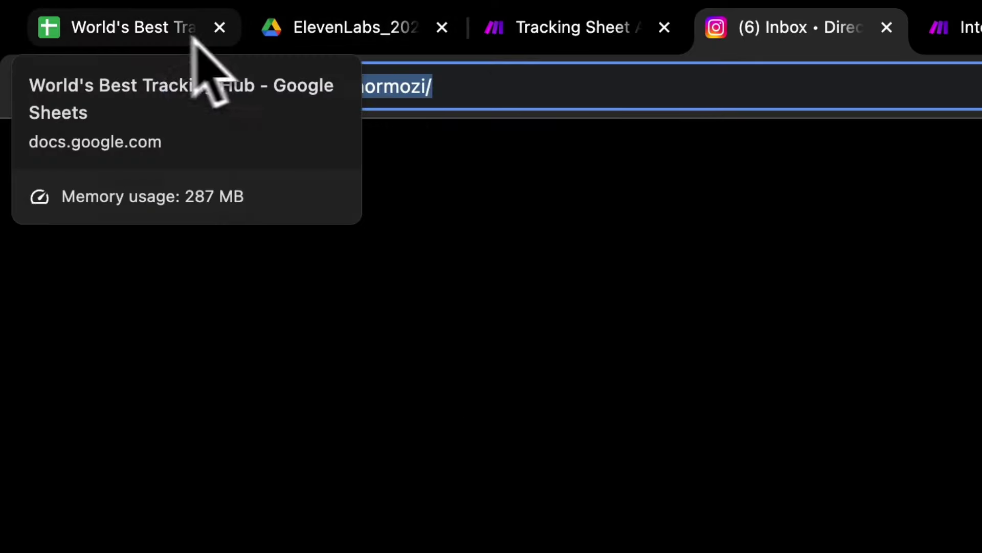
In the World's Best Tracking Hub sheet, clear row 2's Unique Follow Up link and paste the copied profile address into Name cell A2.
click(134, 31)
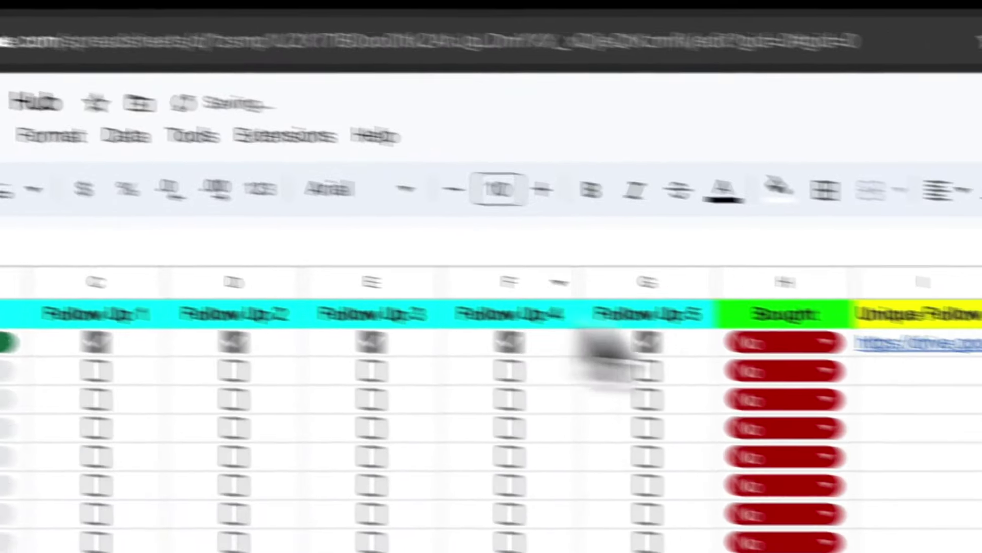
click(688, 322)
key(Delete)
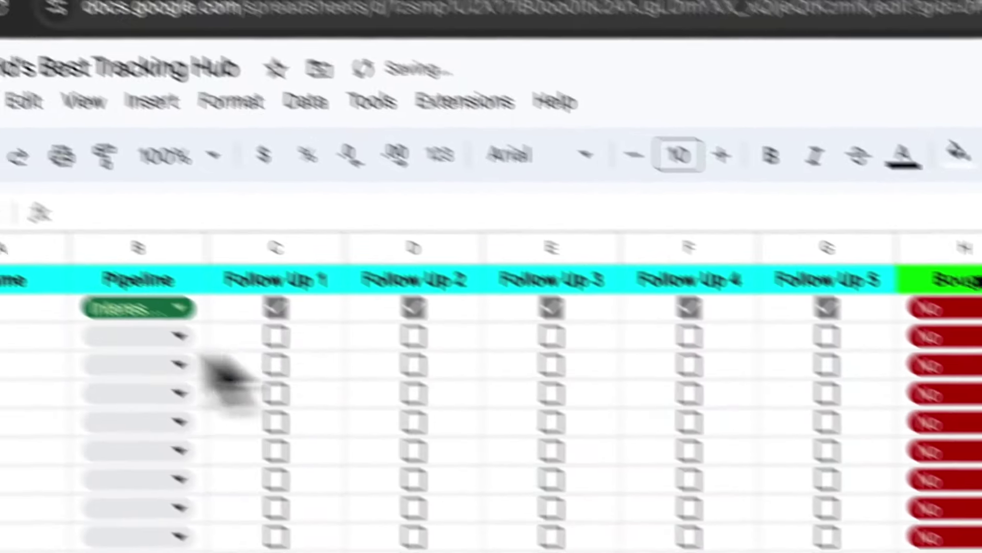
click(113, 379)
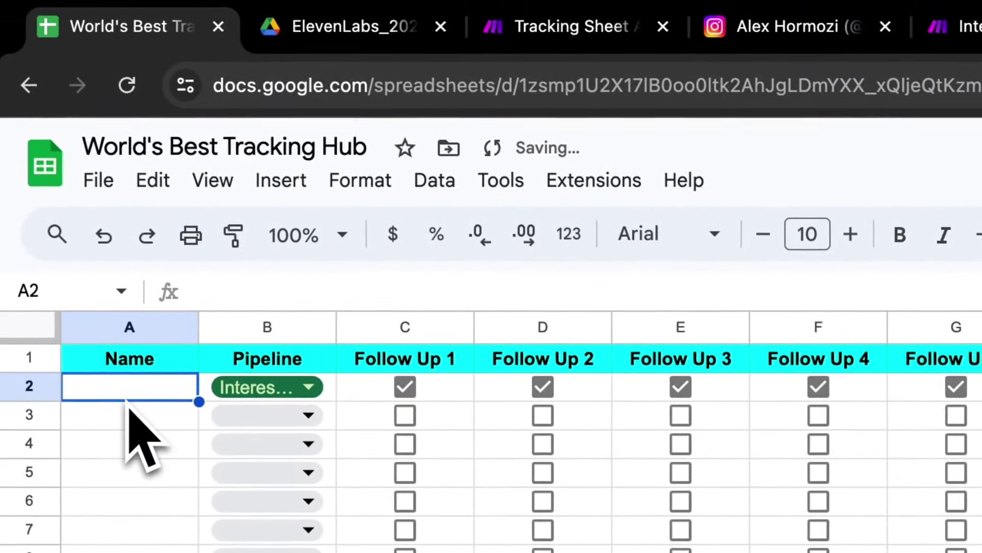
key(ctrl+v)
click(130, 421)
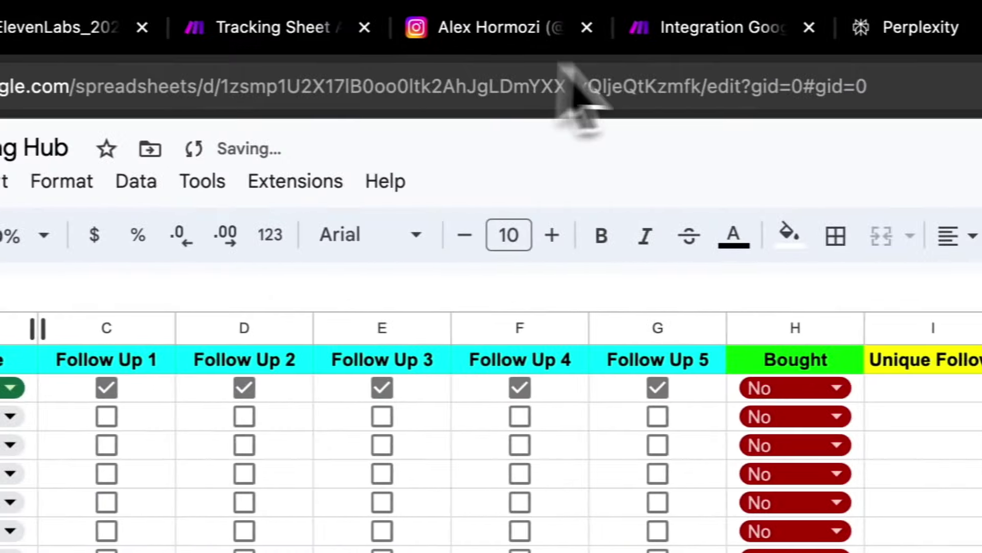
Back in Make, delete the Google Sheets Watch New Rows module at the start of the scenario.
click(970, 28)
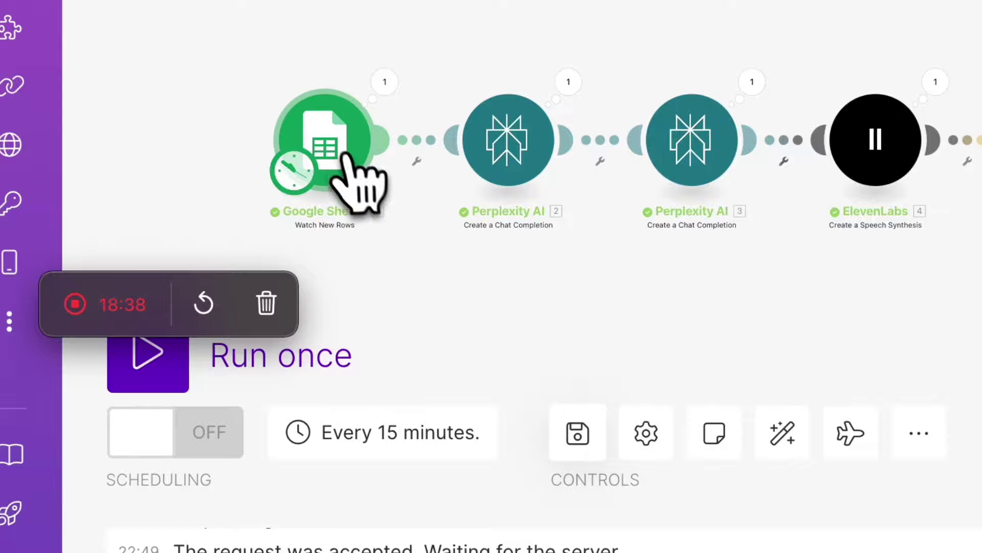
scroll(312, 148, down, 3)
scroll(307, 156, up, 5)
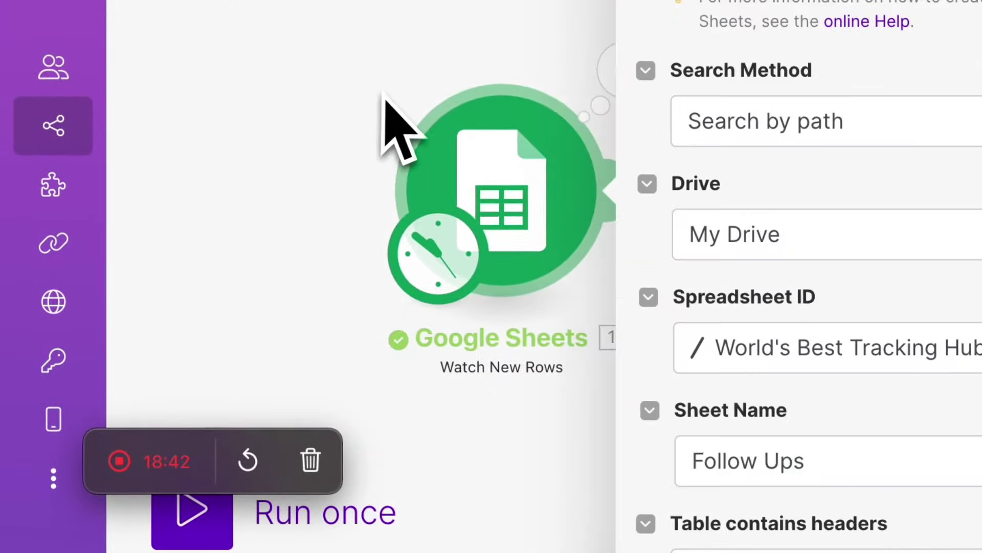
click(363, 102)
right_click(488, 171)
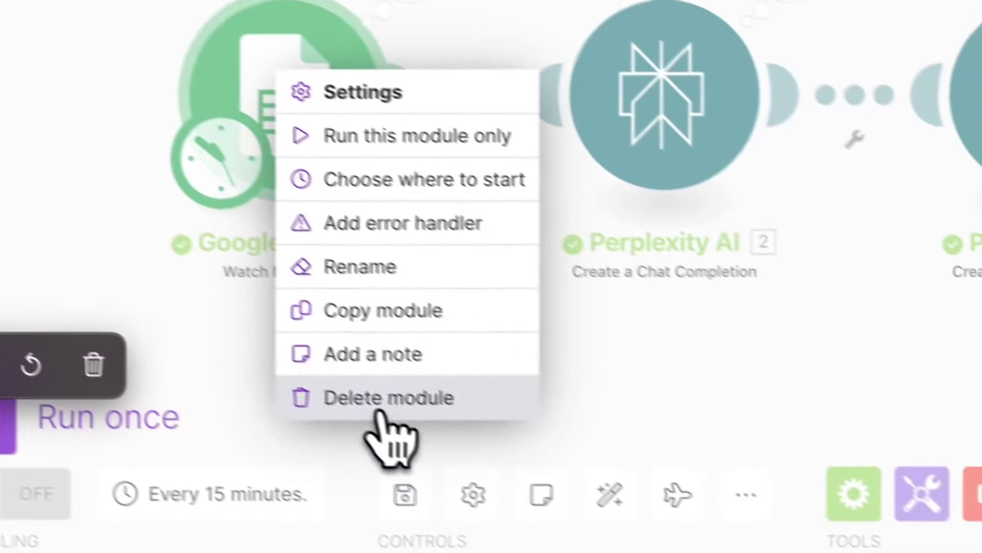
click(596, 494)
click(727, 180)
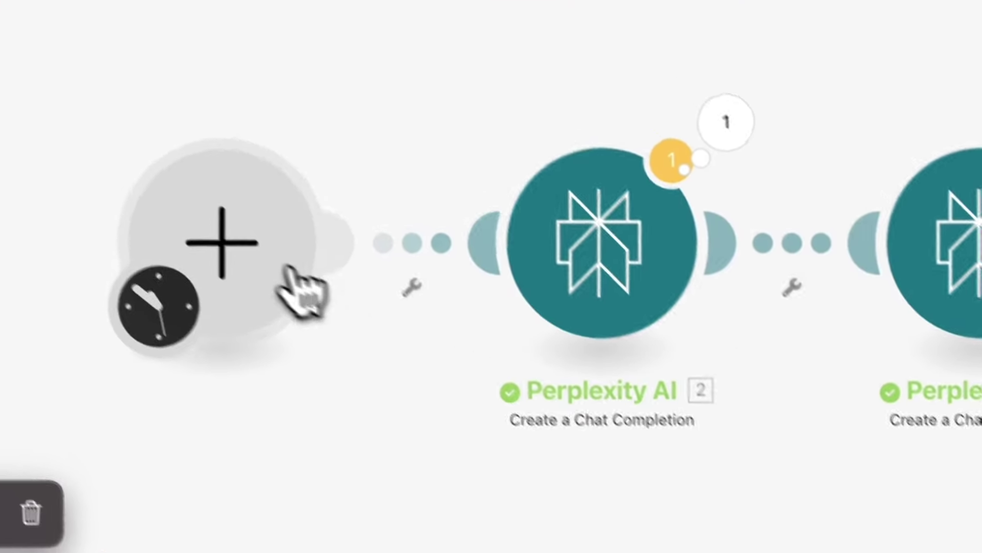
Add a new Google Sheets Watch New Rows module as the scenario's trigger.
click(266, 154)
click(537, 92)
scroll(636, 432, down, 15)
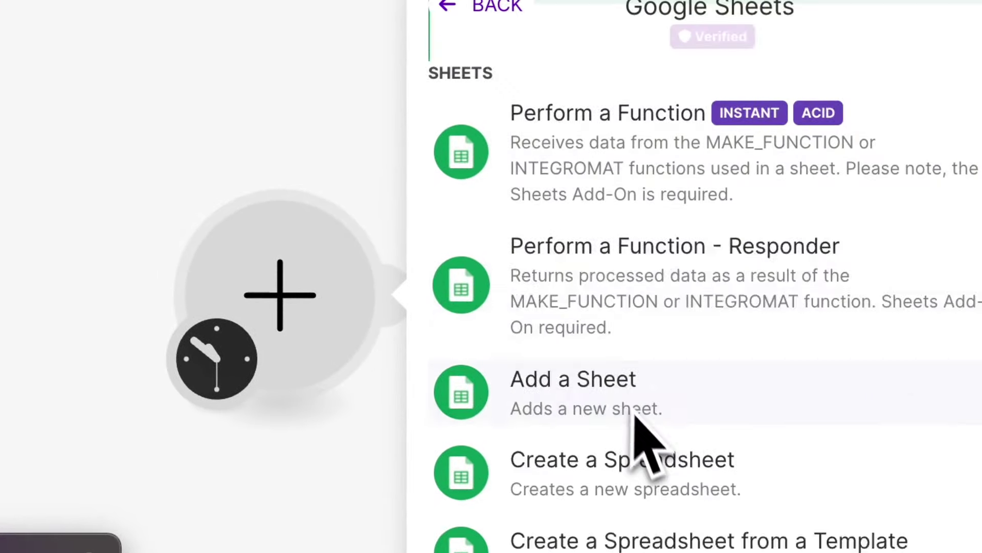
scroll(677, 467, down, 2)
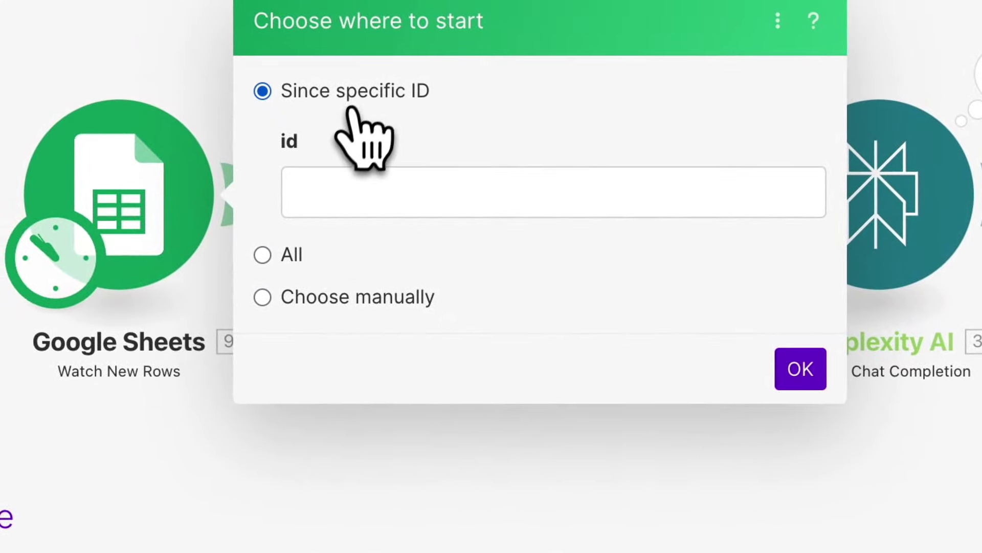
Manually choose row 2, with the hormozi profile link, as the point where the new trigger starts.
click(272, 260)
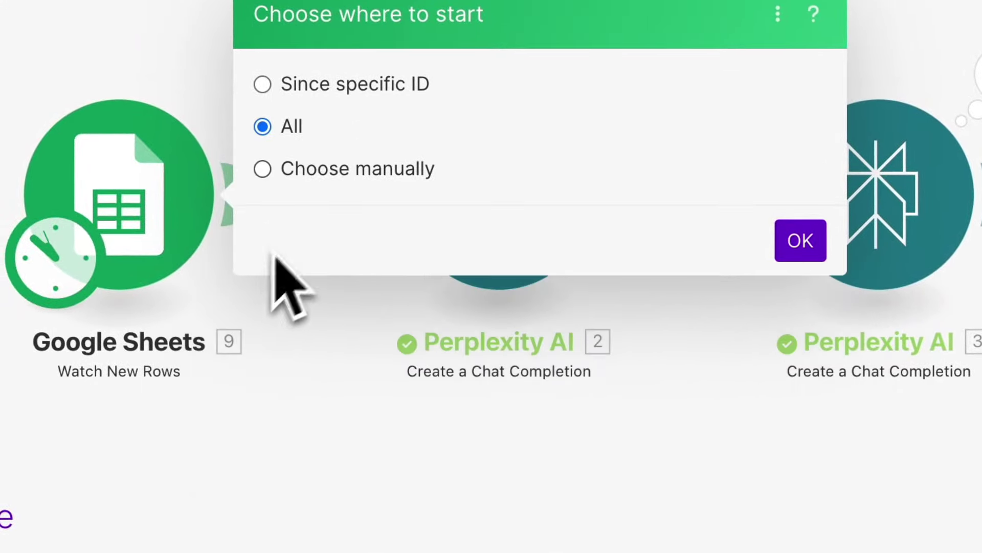
click(264, 171)
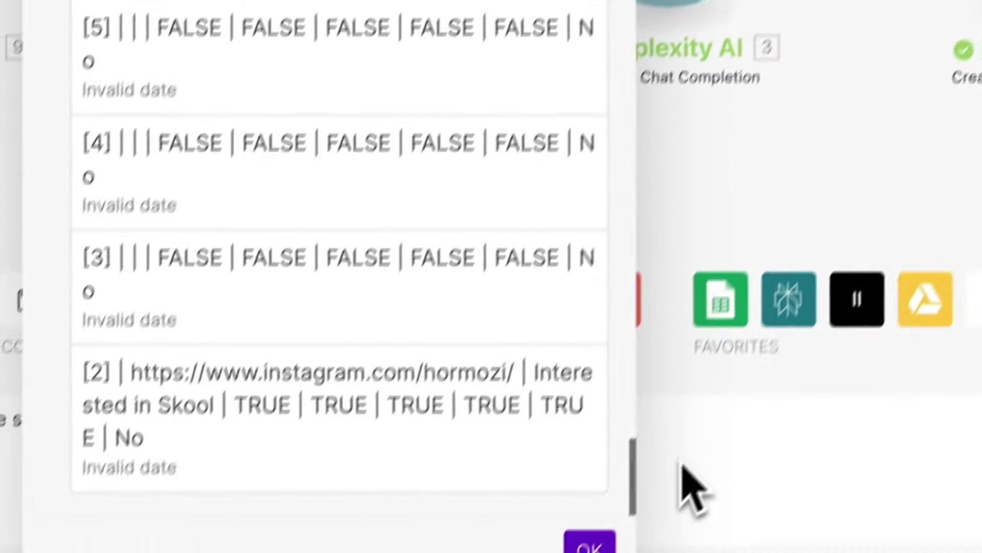
click(535, 419)
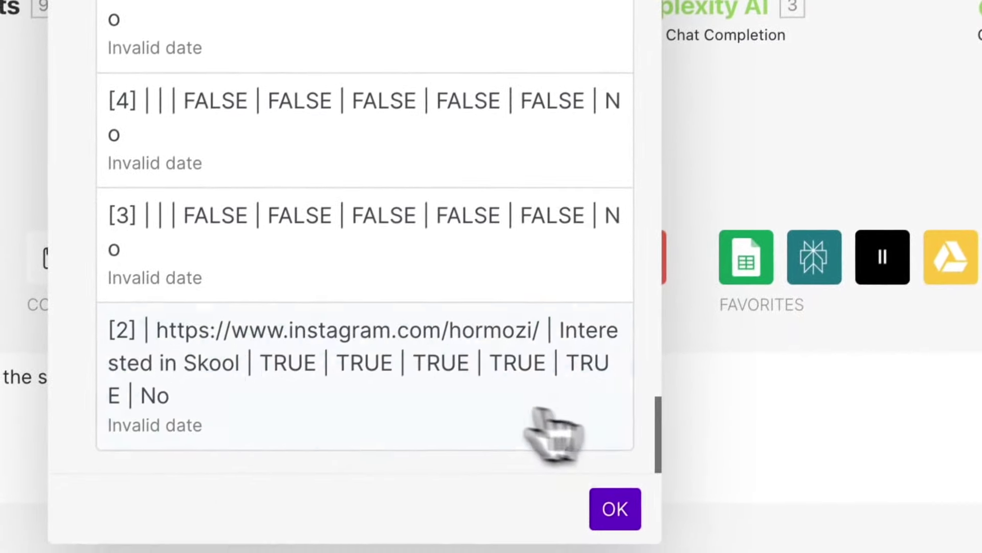
click(611, 504)
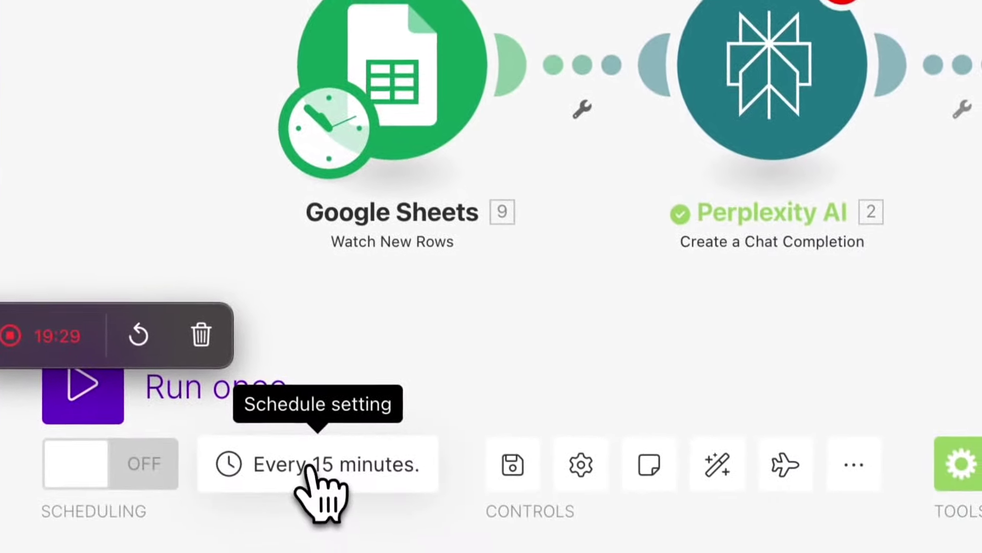
Check the scenario's schedule setting and the Follow Ups sheet, and run the scenario once in Make.
click(310, 463)
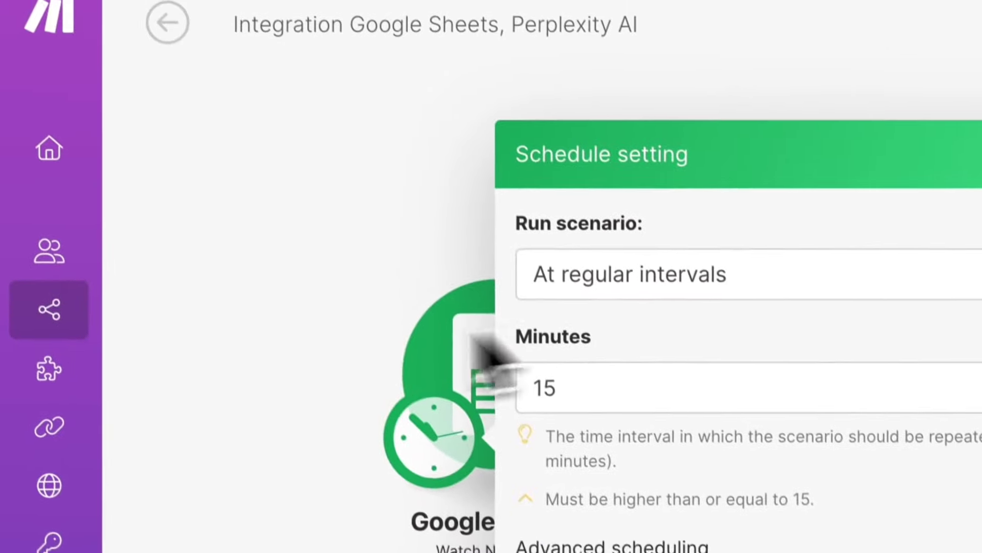
click(307, 330)
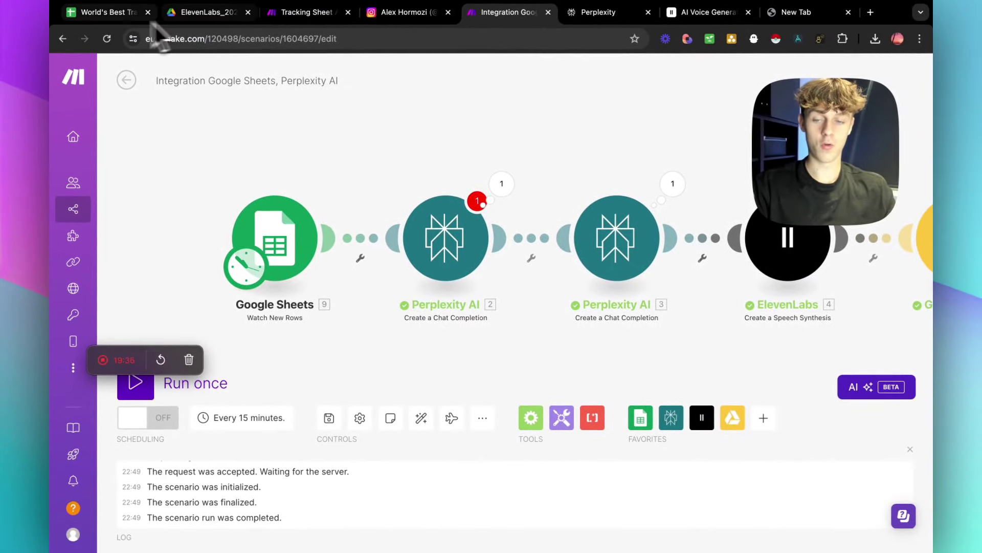
click(99, 18)
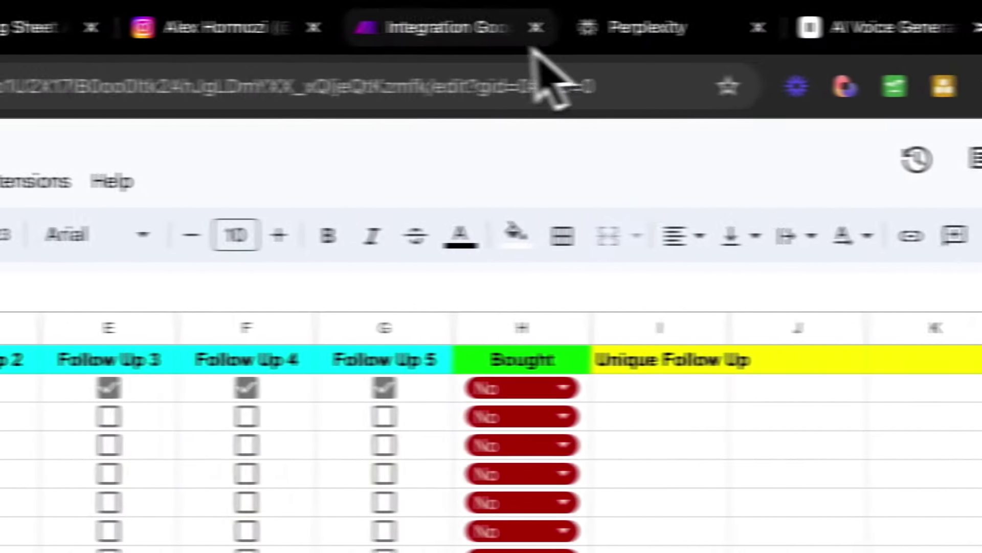
click(527, 30)
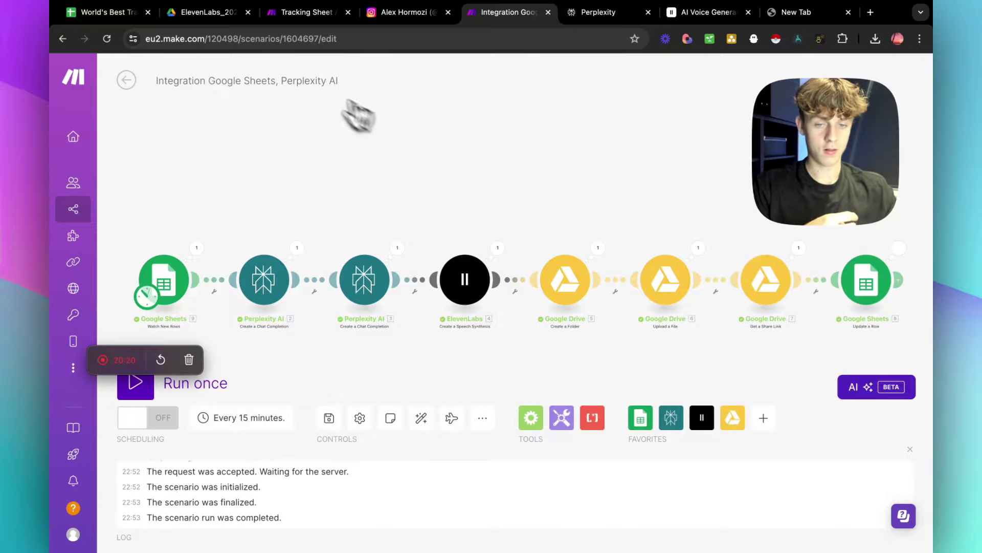
Open the Google Drive link in row 2 of the Unique Follow Up column and play its audio.
click(118, 12)
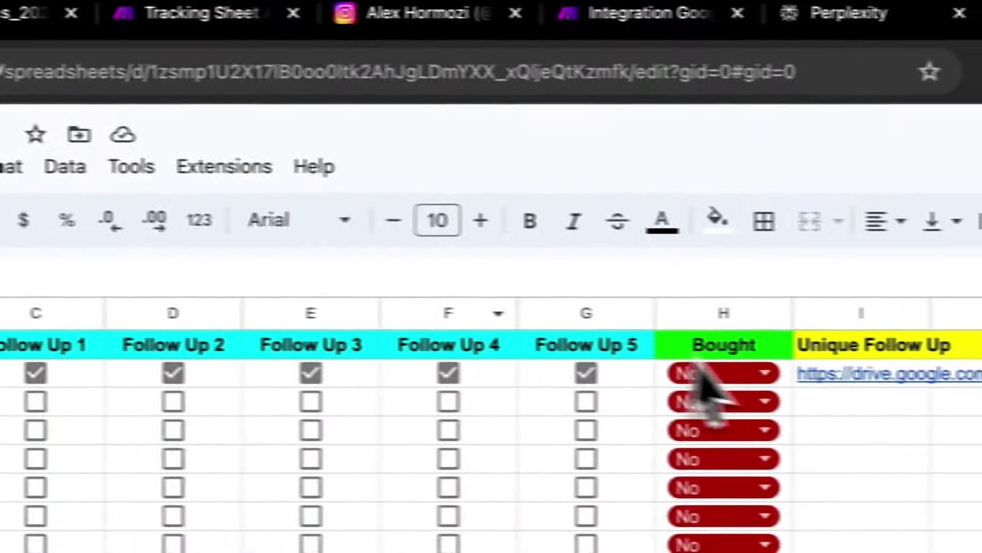
click(584, 173)
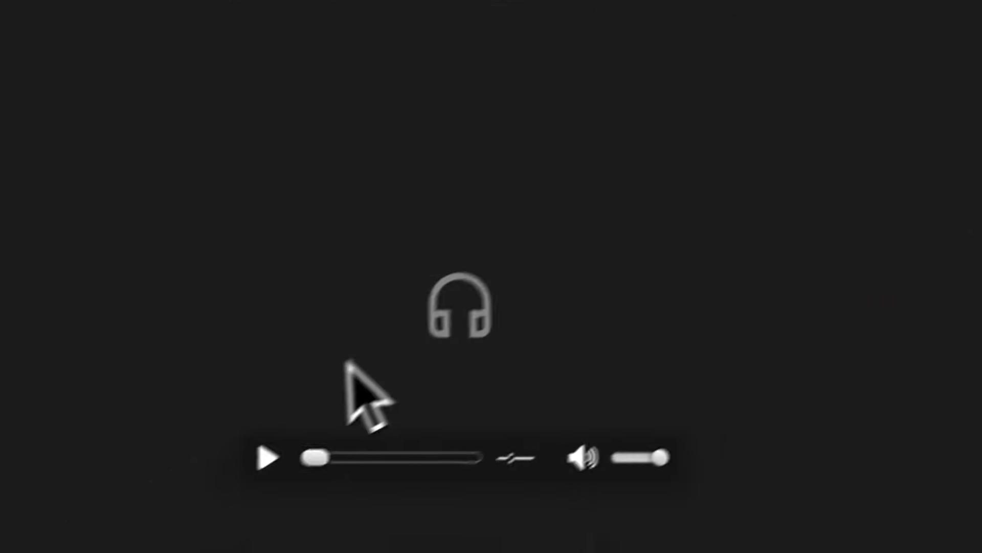
click(325, 428)
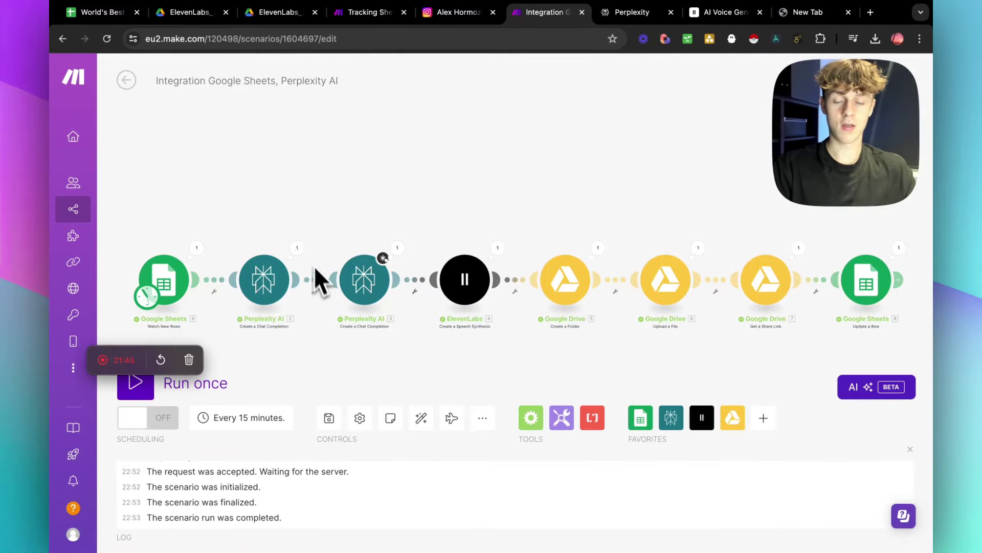
Review the scenario's schedule setting in Make and the row 3 Name cell in the Follow Ups sheet.
click(237, 418)
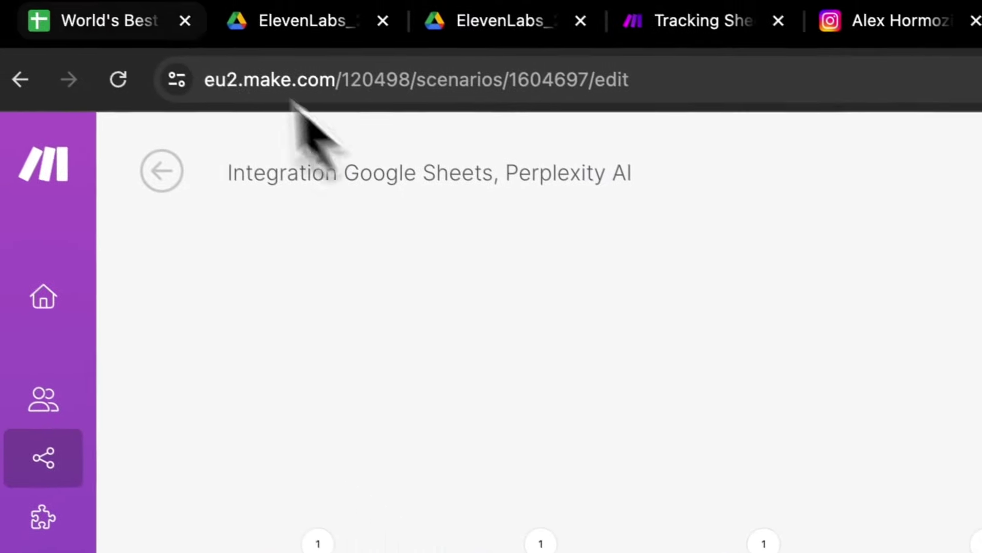
click(110, 30)
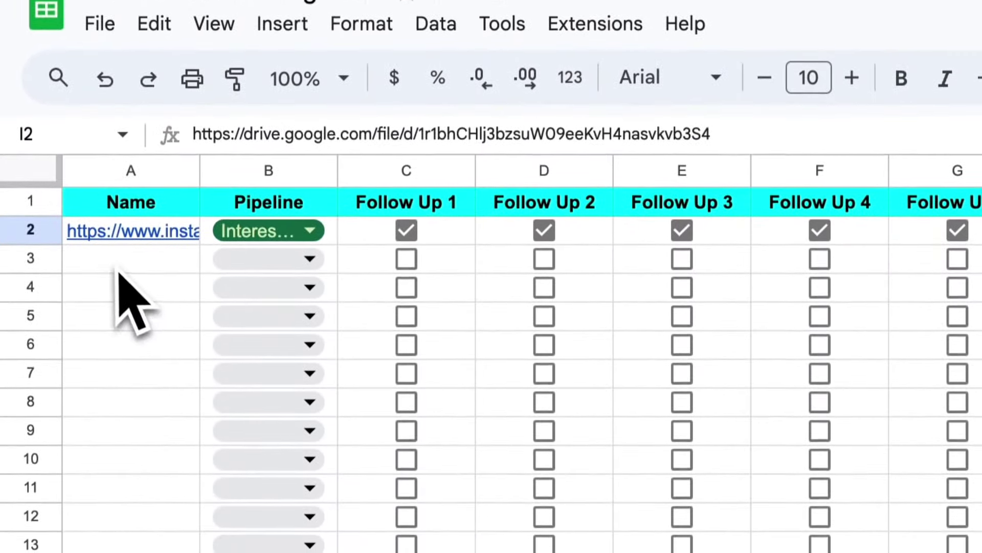
click(123, 269)
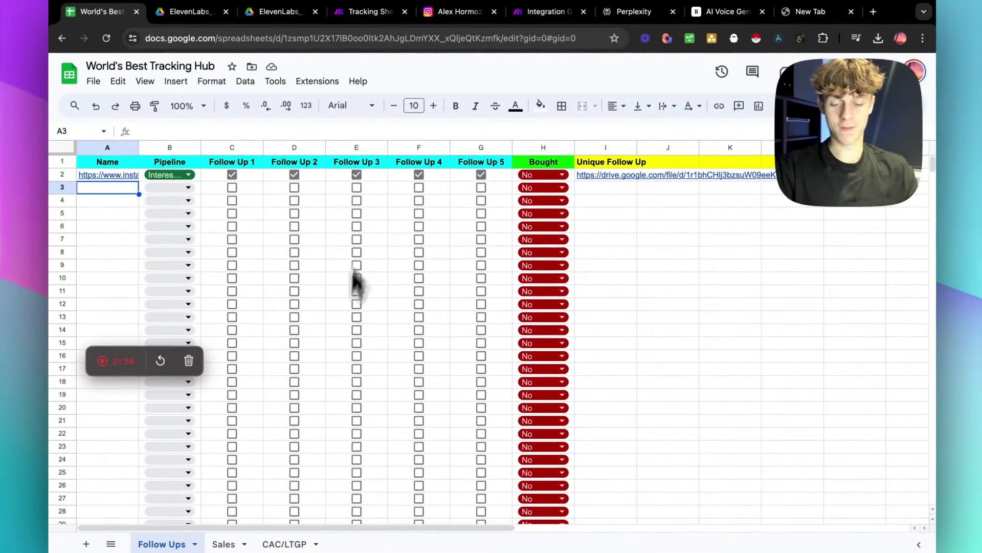
Open the Sales sheet of the tracking hub and enter 5 under Calls in row 4.
click(223, 542)
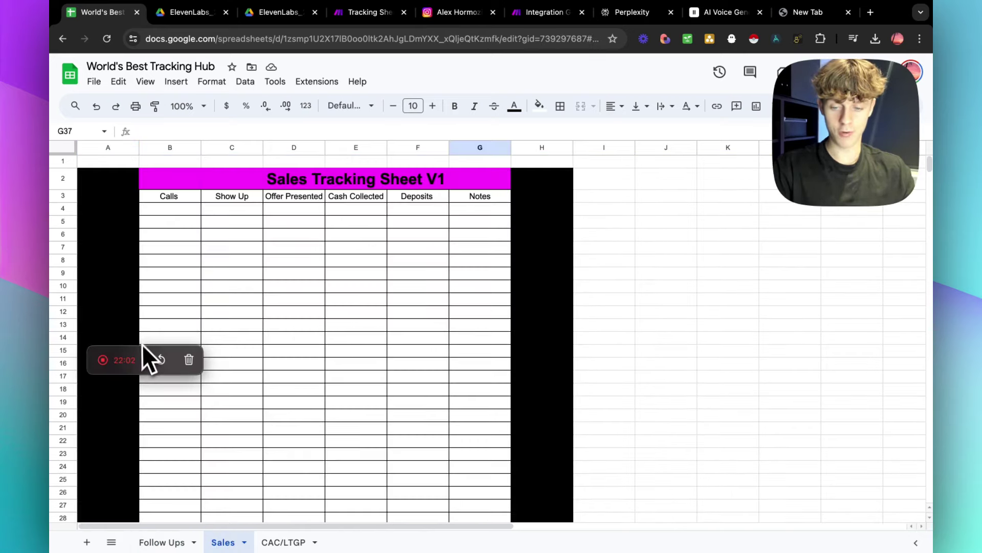
drag(143, 344, 834, 318)
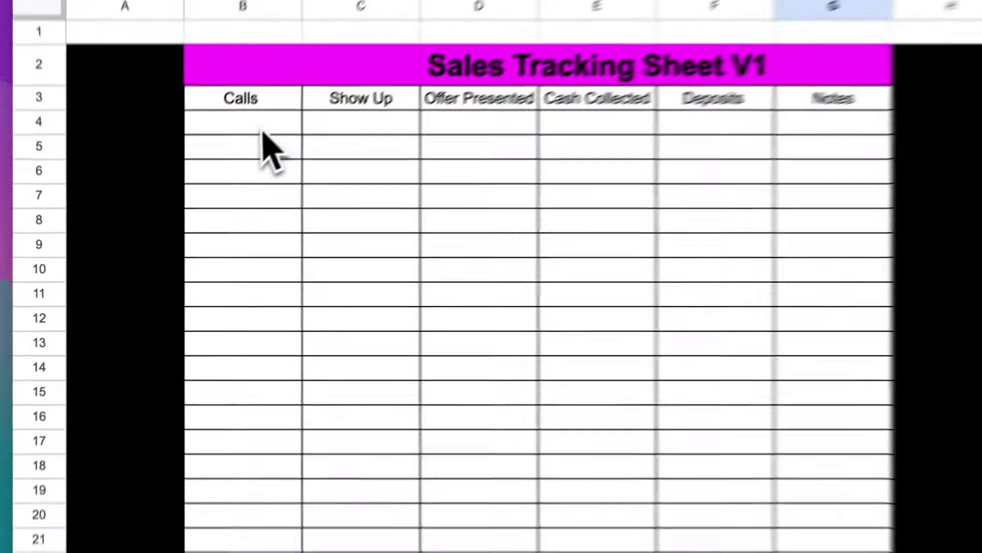
double_click(179, 210)
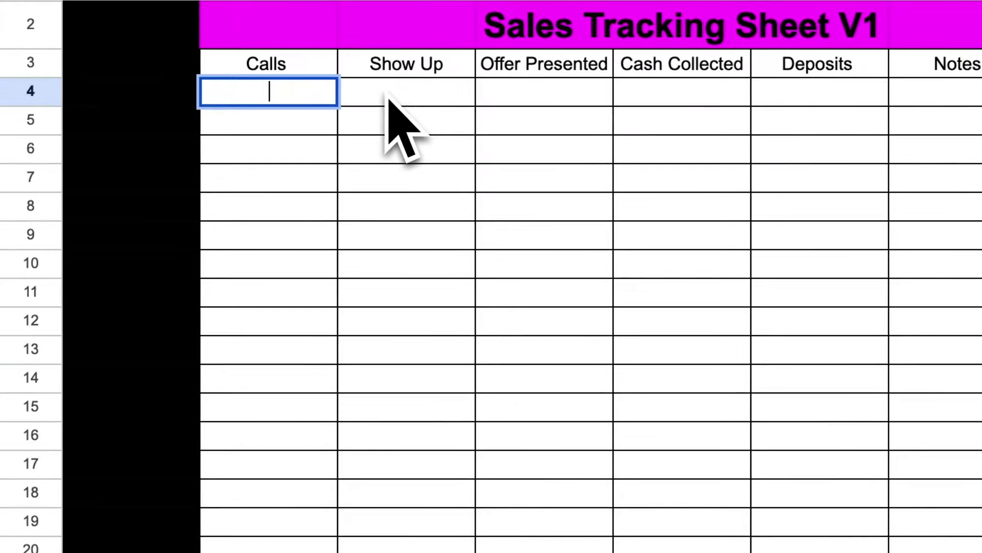
click(411, 101)
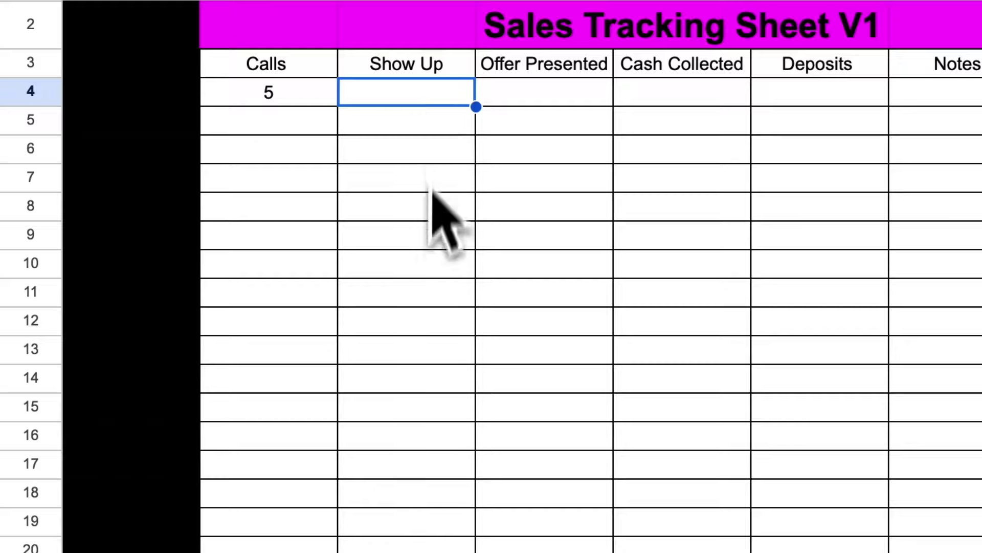
Enter 3 under Show Up in row 4 and fill the 5 under Calls down through row 33.
scroll(432, 191, down, 3)
scroll(423, 253, up, 3)
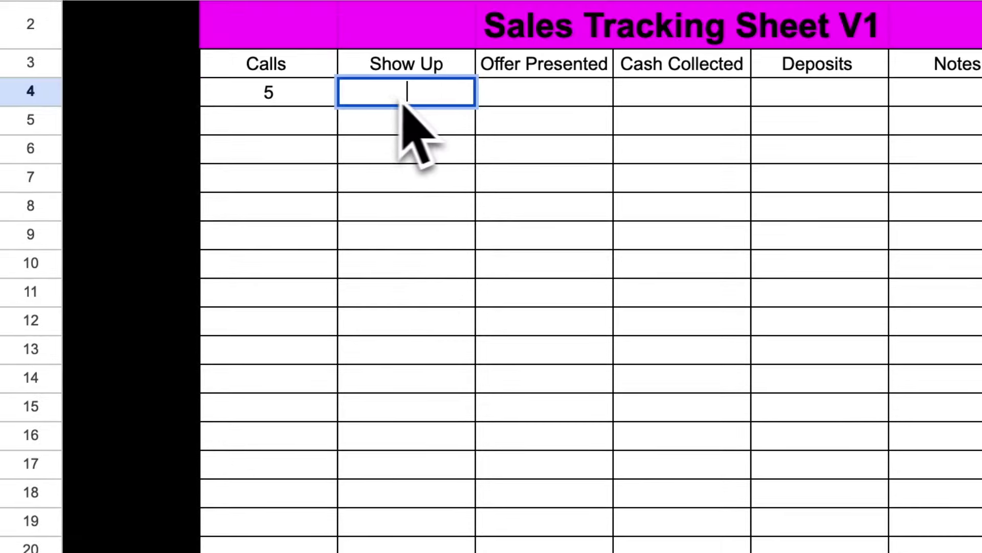
click(522, 102)
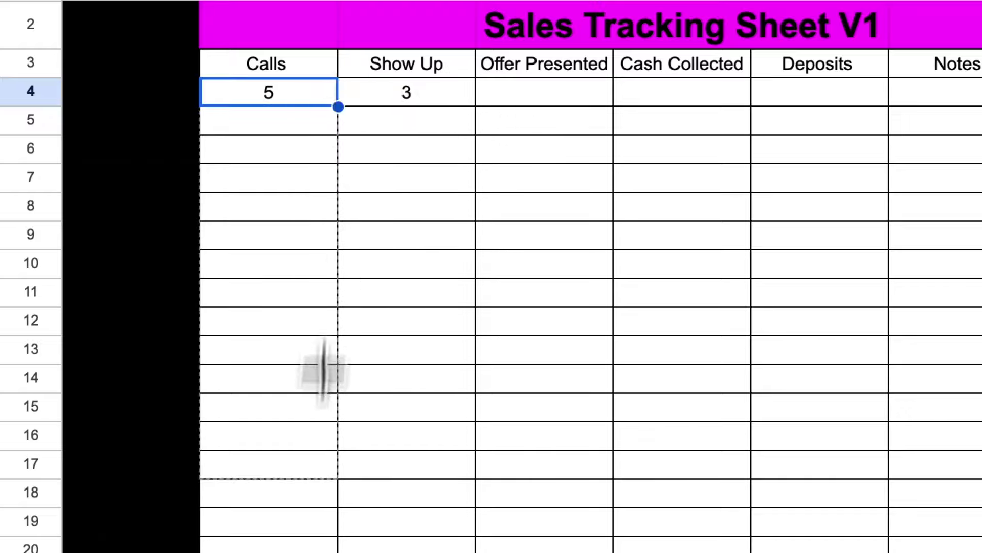
drag(323, 371, 301, 241)
scroll(401, 276, up, 13)
click(401, 271)
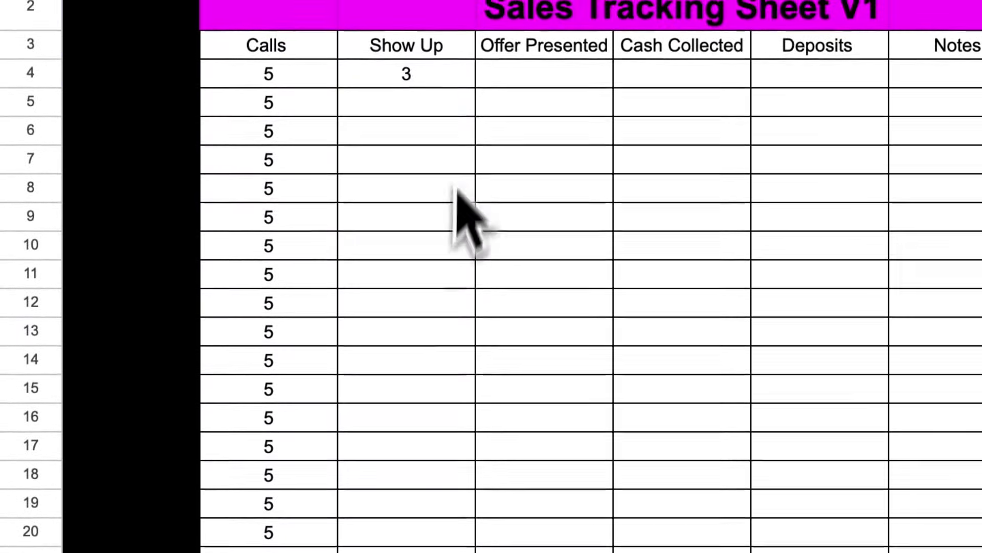
Fill the 3 under Show Up in row 4 down the column through row 33.
click(411, 85)
drag(481, 141, 474, 227)
scroll(622, 281, up, 3)
click(621, 281)
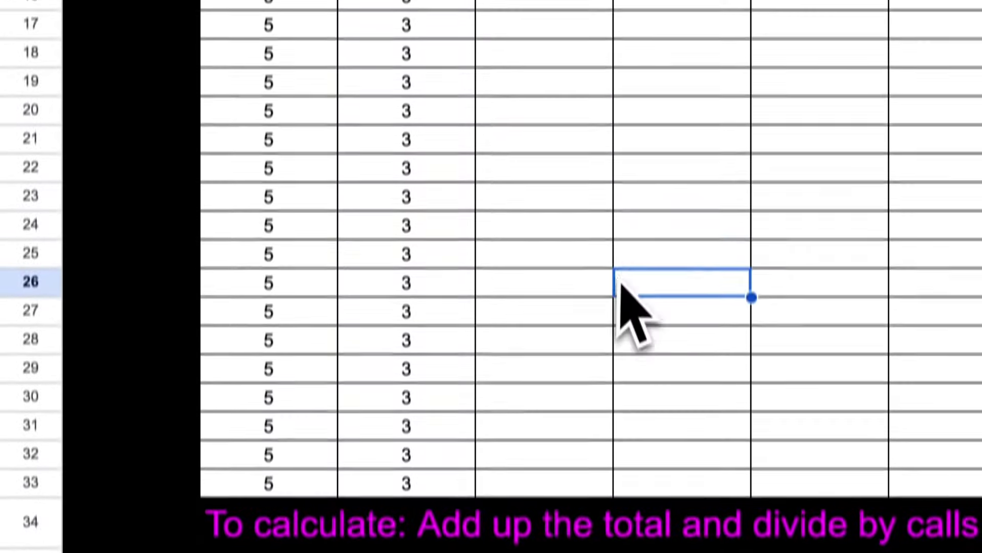
Review the filled Show Up column down to the calculation note and select its values from row 4.
scroll(632, 338, up, 5)
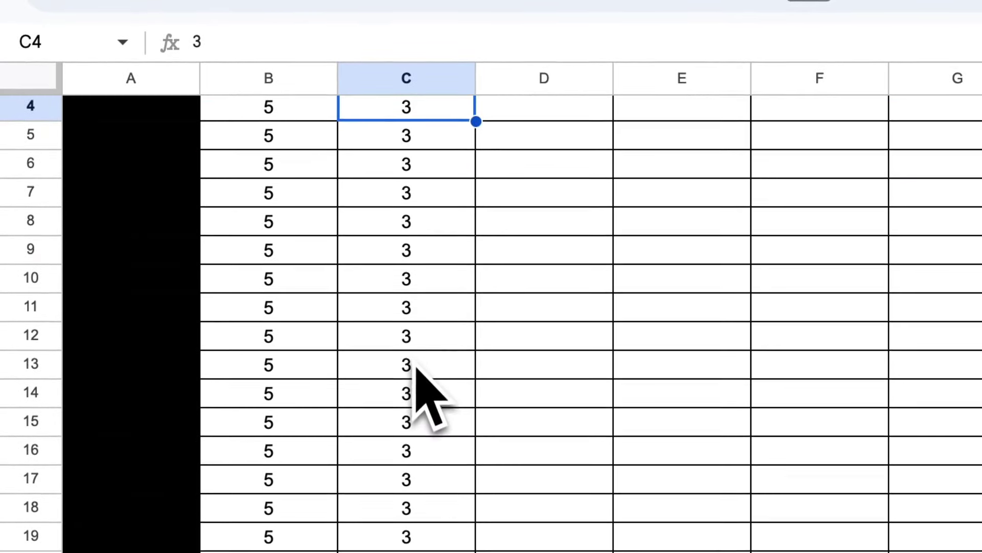
scroll(415, 366, down, 5)
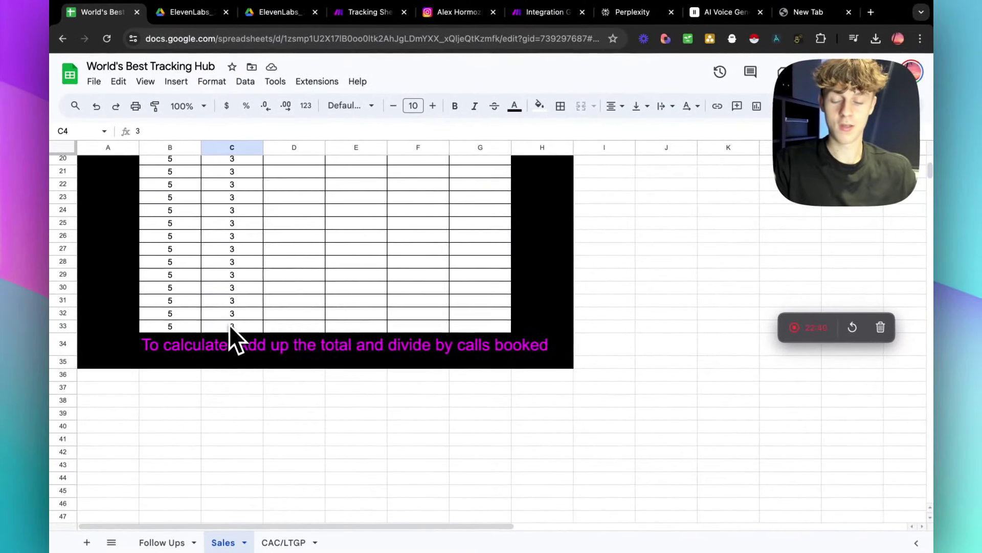
scroll(228, 324, up, 6)
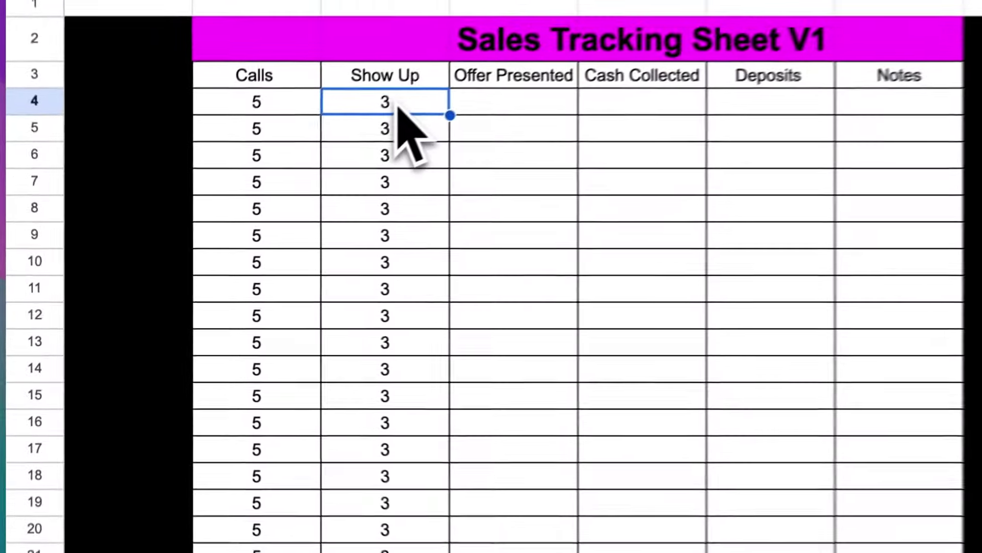
click(486, 105)
drag(385, 102, 371, 246)
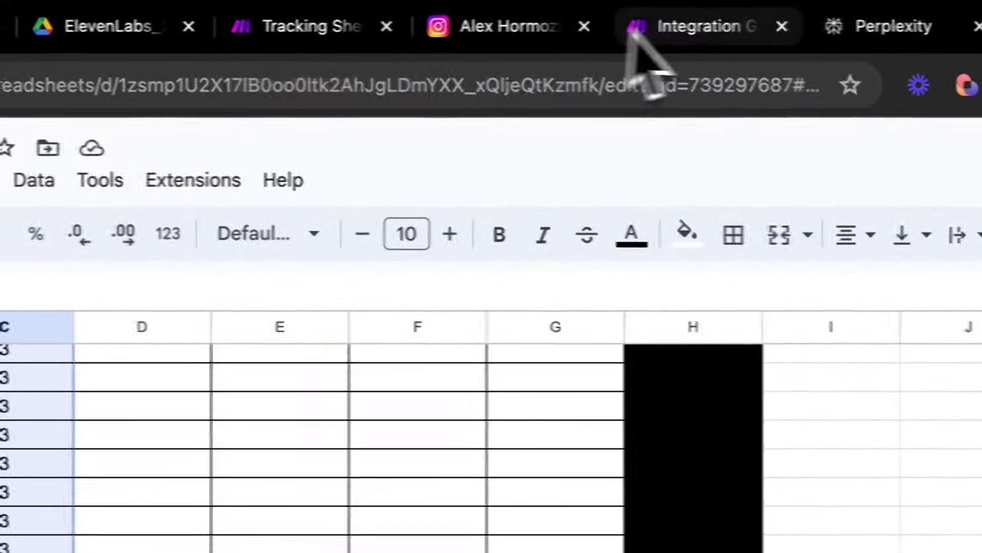
Switch to the empty browser tab and open the Google search for calculator.
click(807, 22)
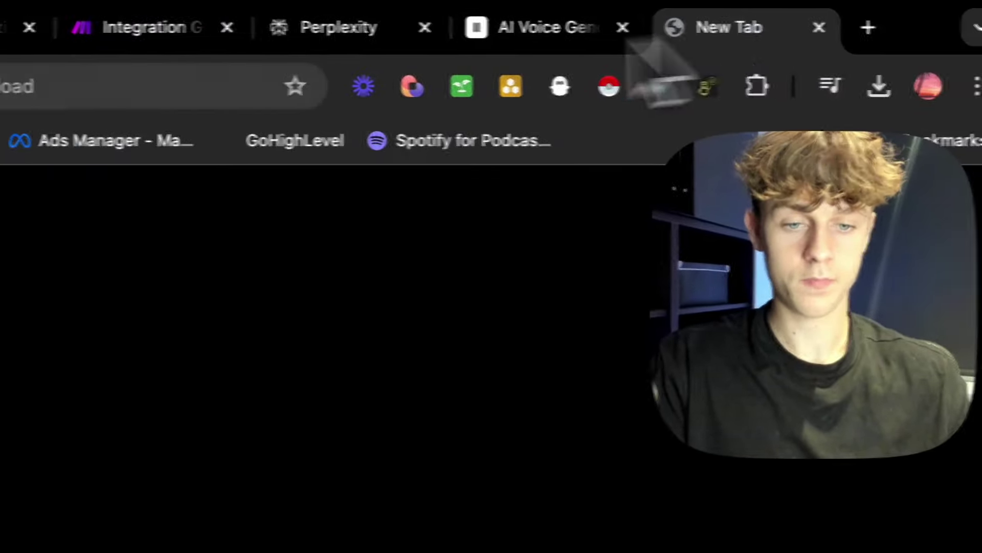
click(10, 86)
key(BackSpace)
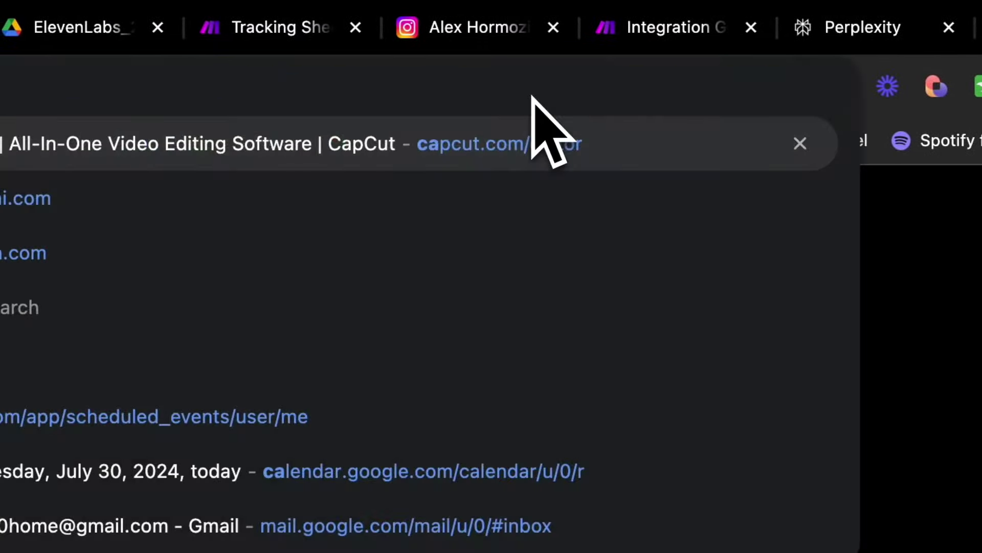
text(lc)
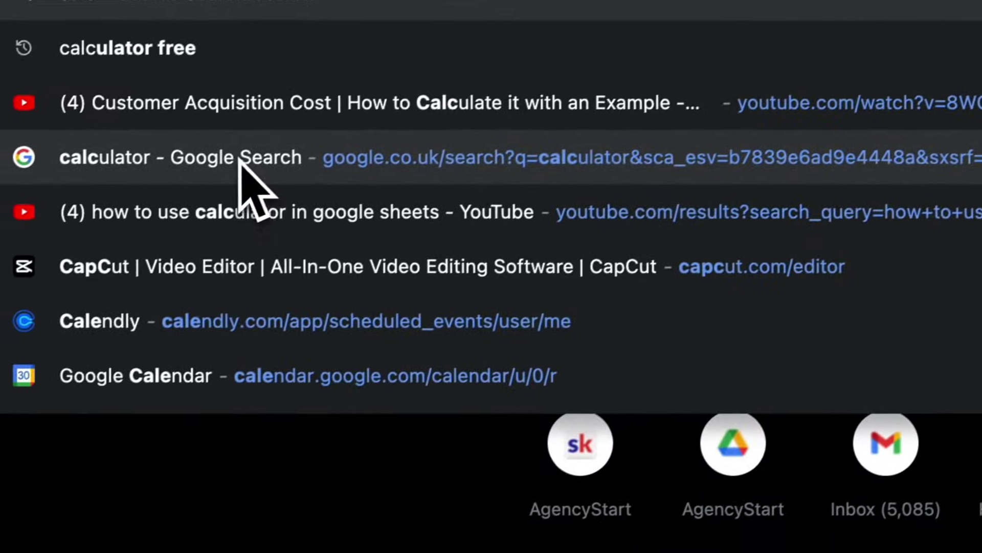
click(21, 308)
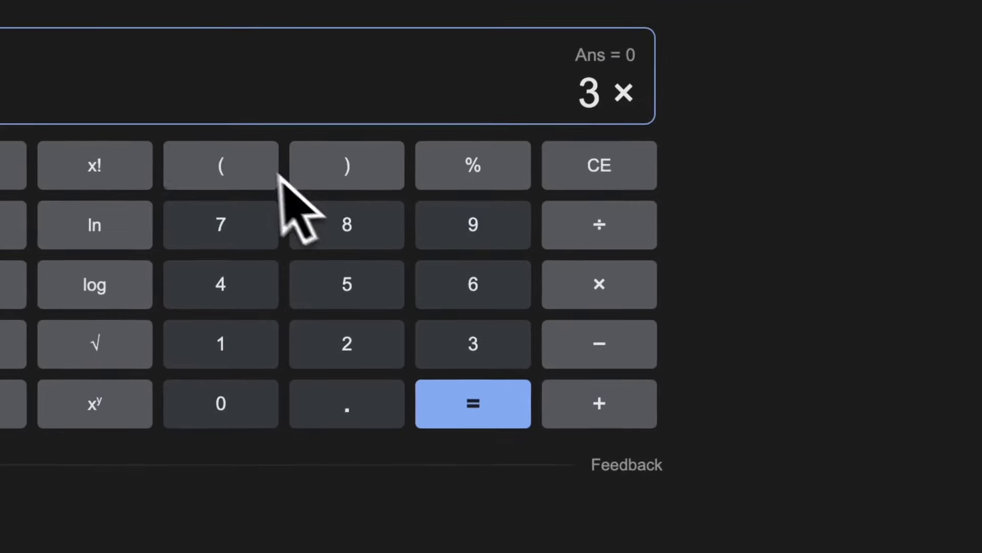
Calculate 3 × 29 in the Google calculator for the total show-ups.
click(696, 499)
click(496, 225)
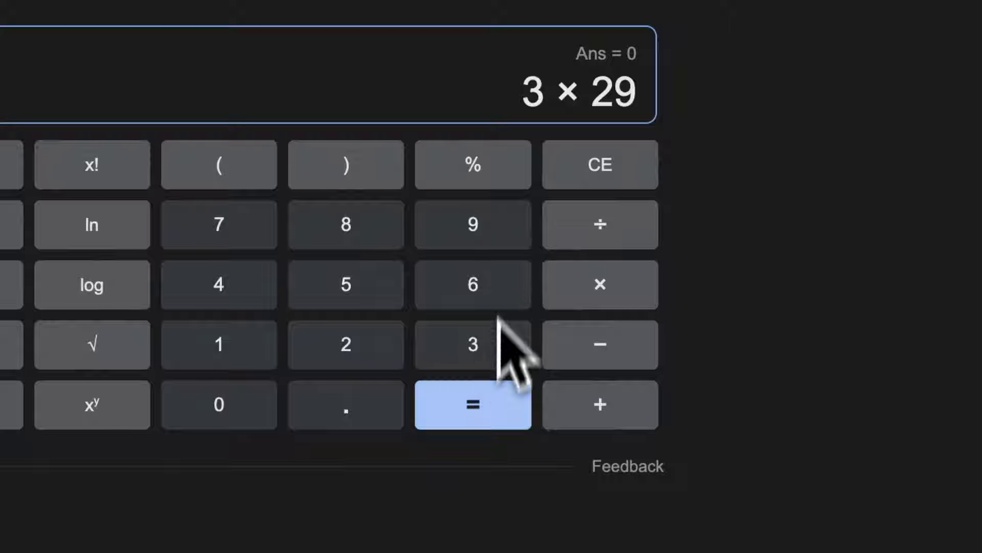
click(517, 410)
double_click(617, 89)
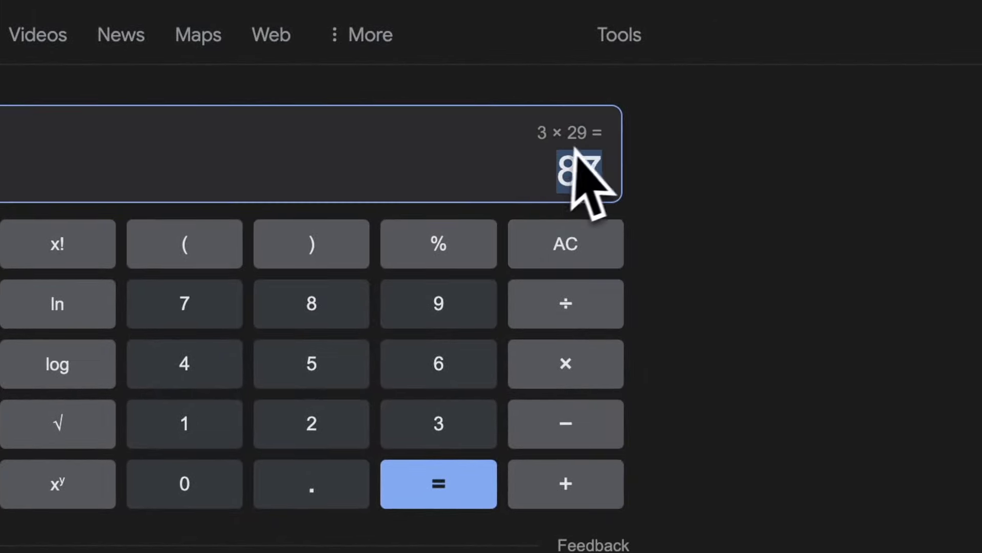
Clear the calculator and calculate 5 × 29 for the total calls.
click(539, 245)
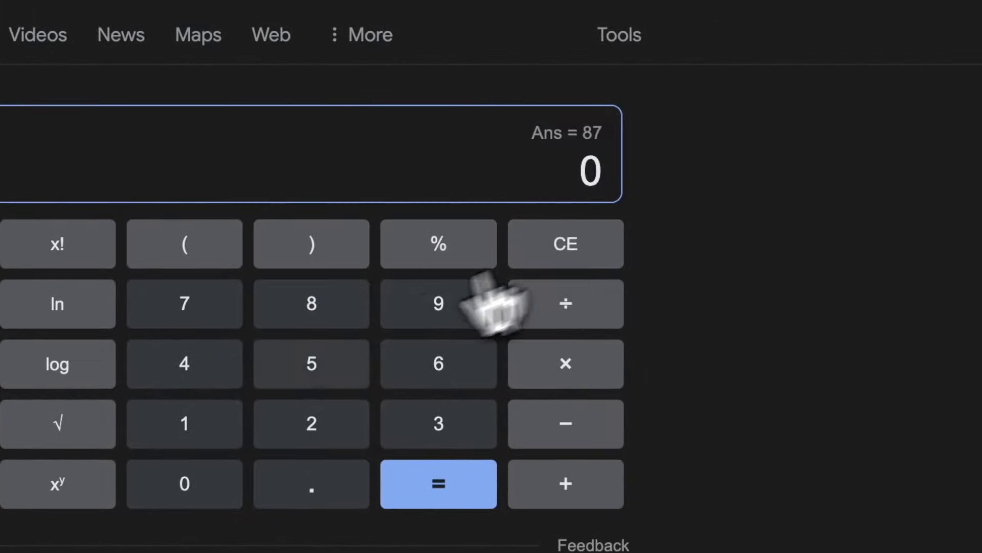
click(317, 366)
click(534, 379)
click(340, 427)
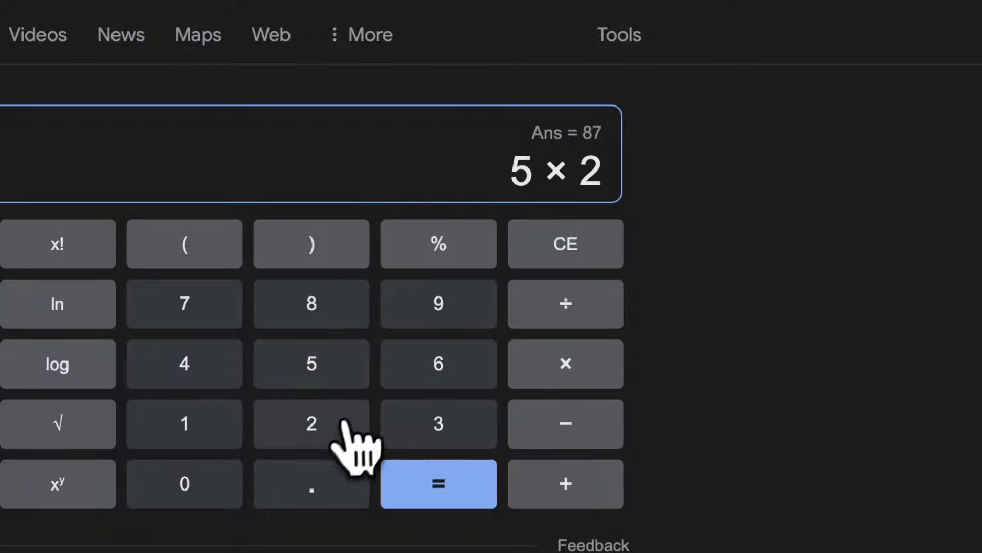
click(448, 317)
click(440, 487)
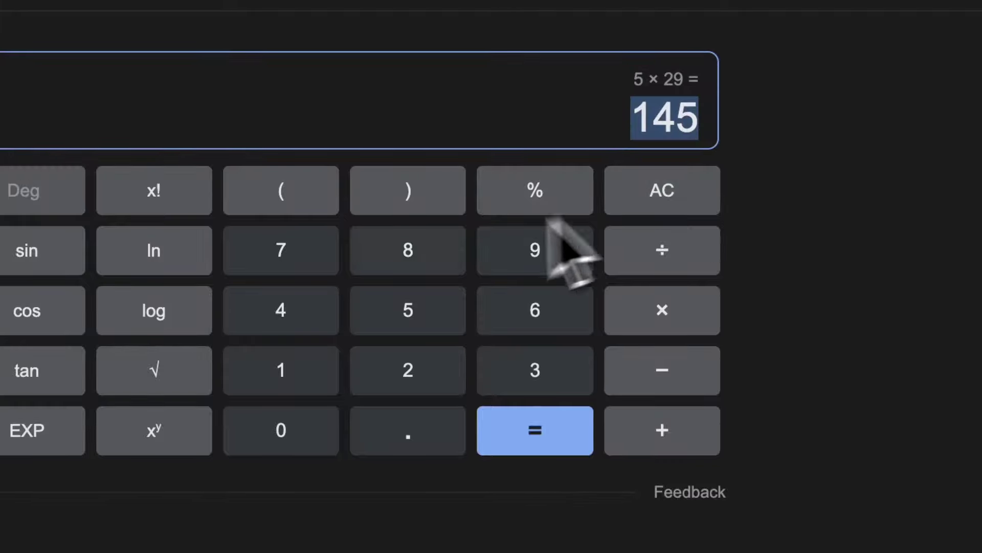
Clear the calculator and divide 89 by 145 to work out the show-up rate.
click(674, 194)
click(410, 249)
click(522, 250)
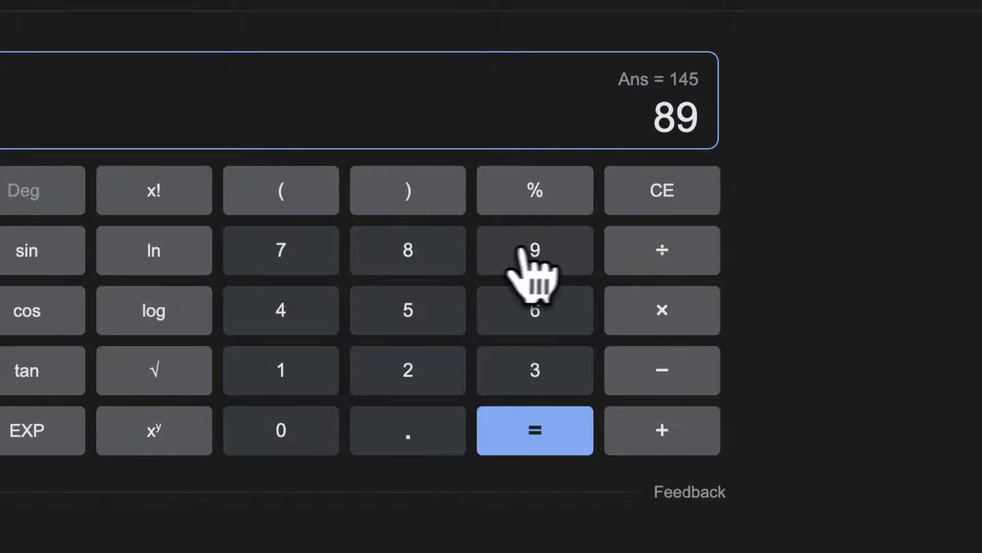
click(655, 259)
click(310, 358)
click(314, 318)
click(376, 315)
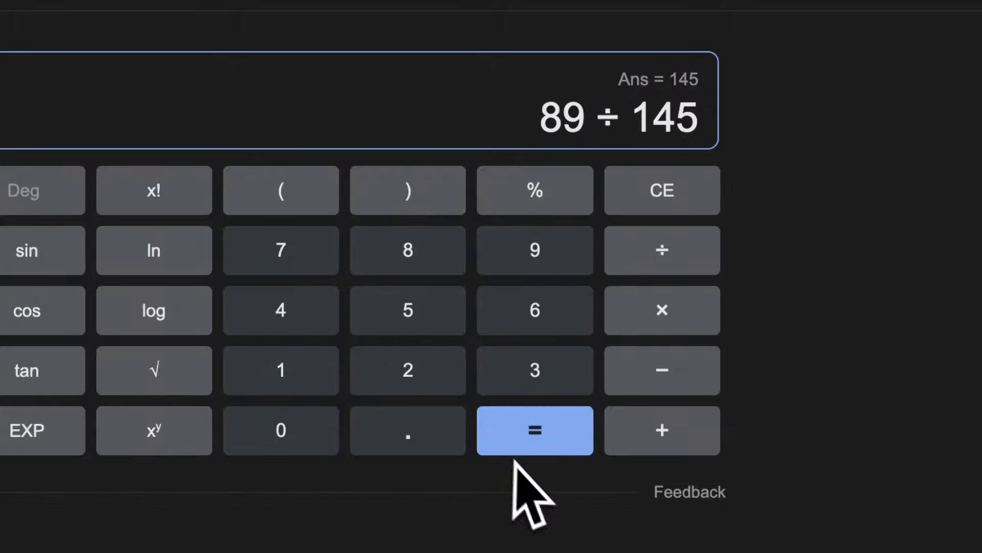
click(538, 435)
Multiply the quotient by 100 to express the show-up rate as a percentage.
click(683, 309)
click(280, 370)
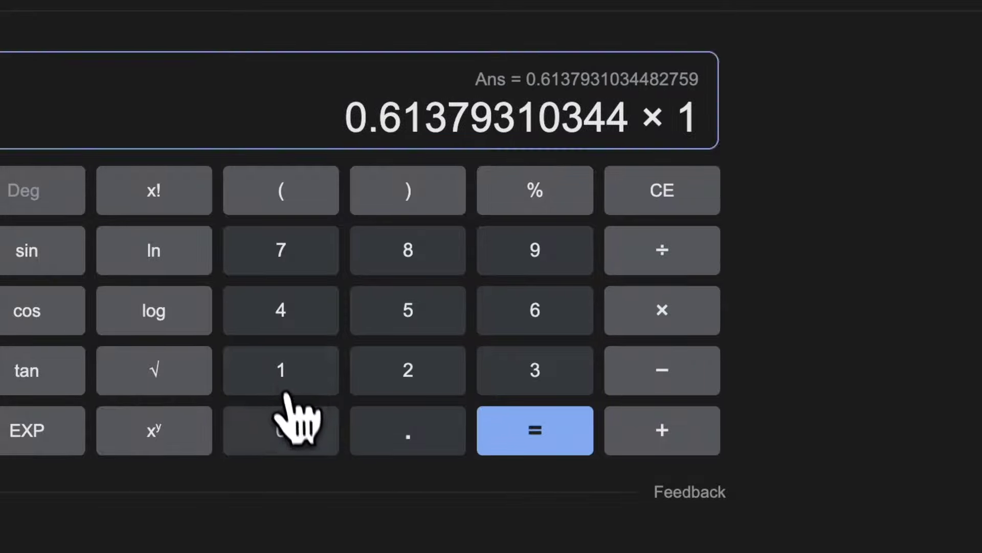
double_click(280, 430)
click(565, 440)
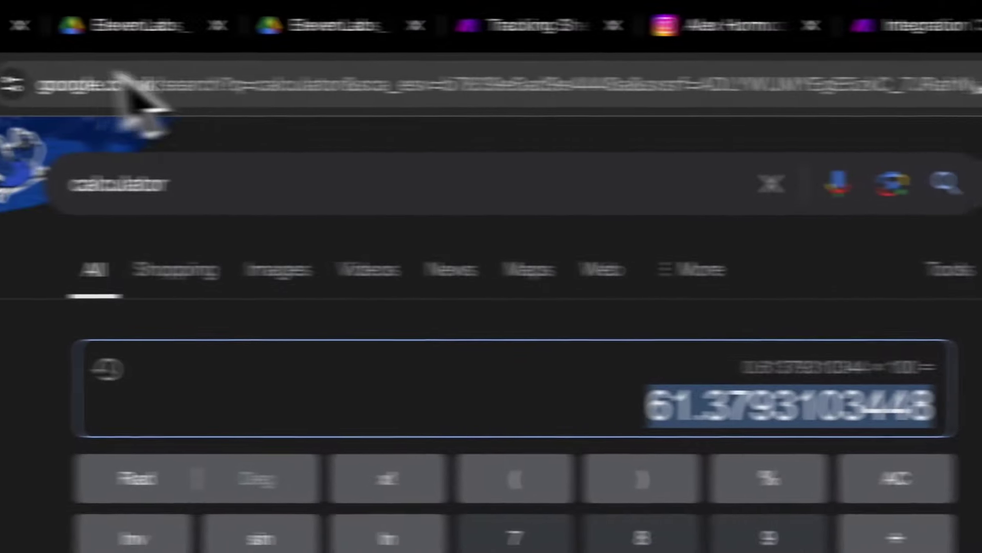
Return to the Sales sheet and examine the Calls, Show Up and Offer Presented columns.
click(157, 51)
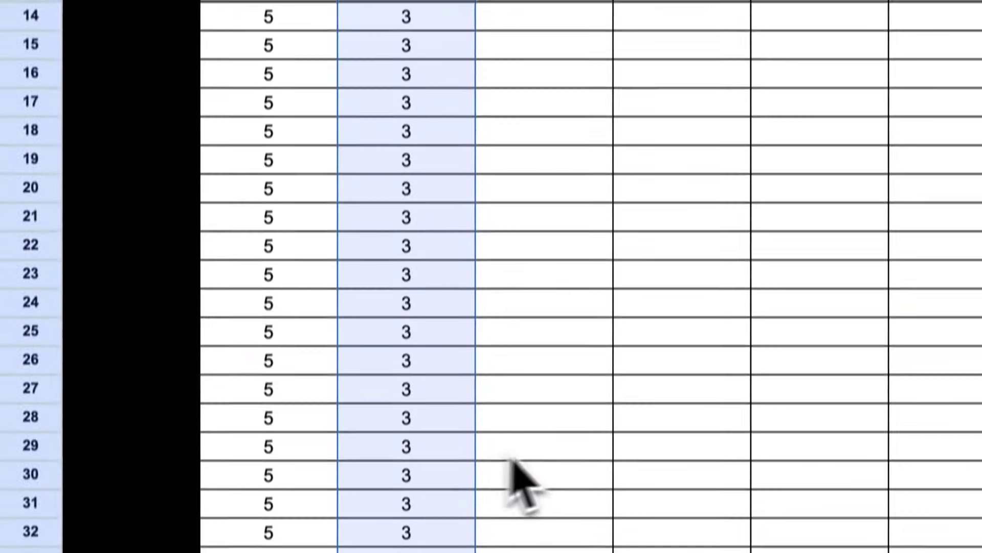
click(509, 397)
scroll(433, 202, up, 5)
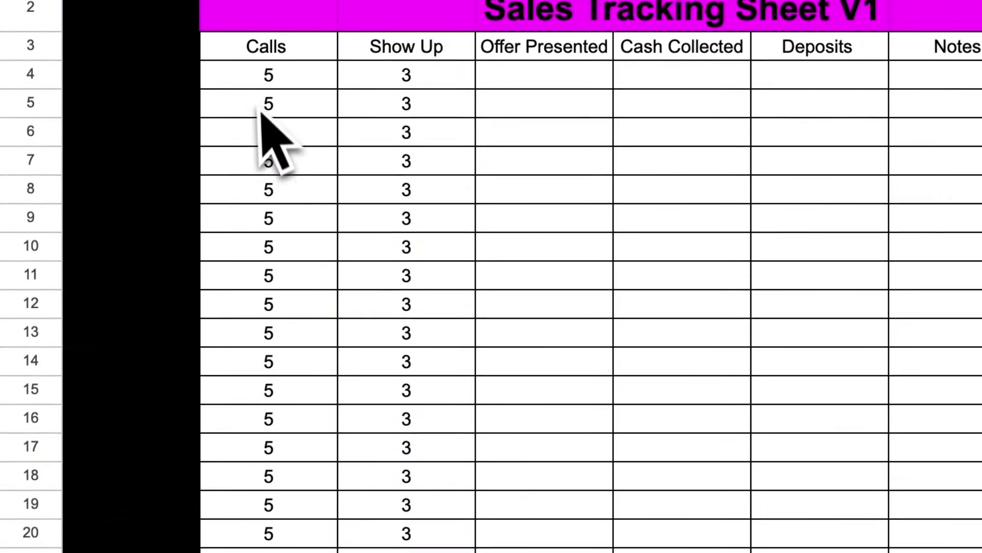
drag(266, 77, 428, 463)
click(563, 295)
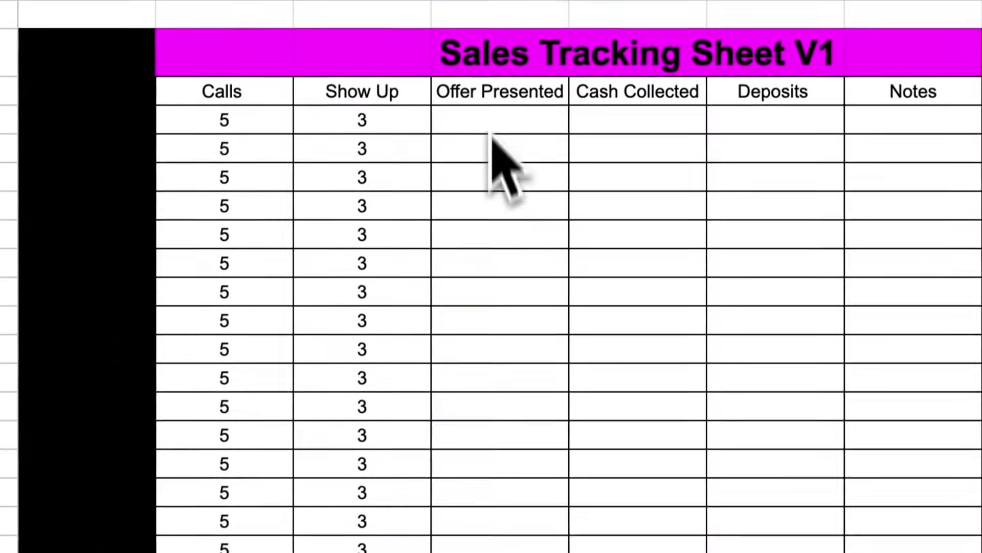
drag(499, 128, 486, 328)
scroll(507, 358, down, 10)
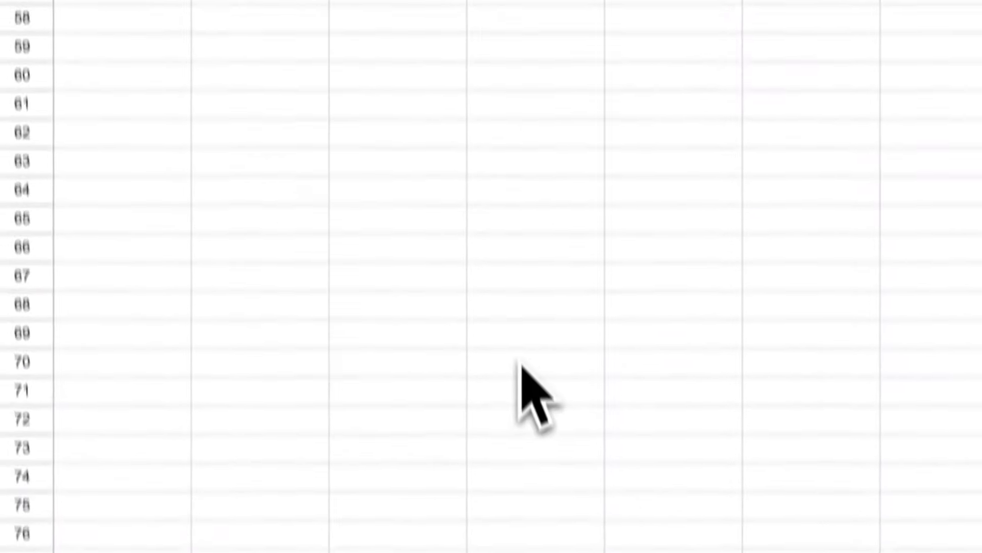
scroll(527, 410, up, 20)
click(301, 127)
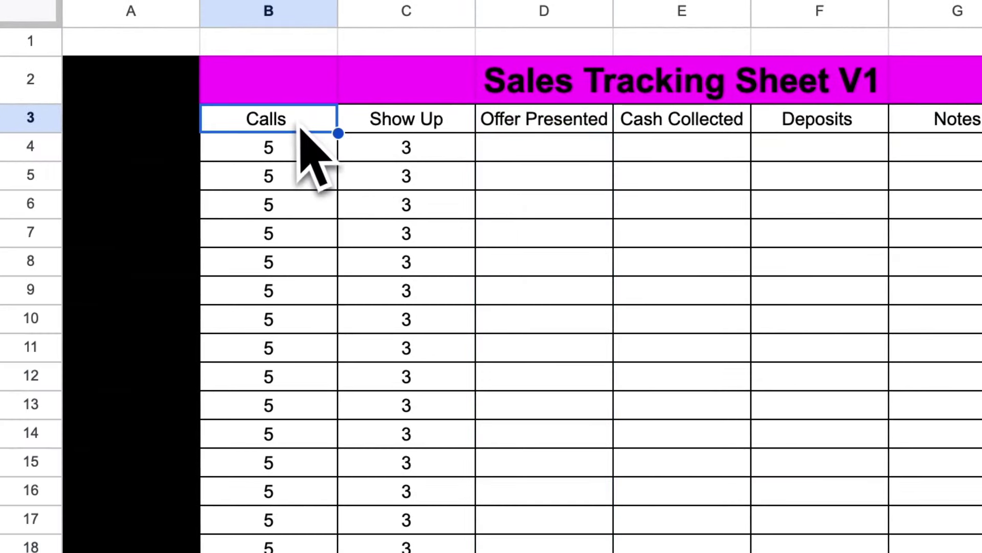
drag(284, 126, 285, 434)
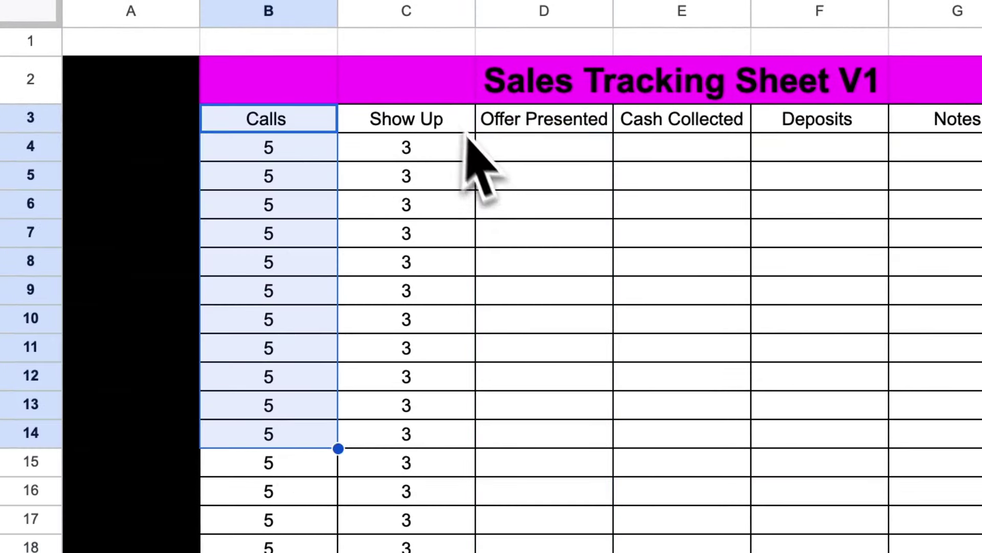
drag(427, 123, 421, 290)
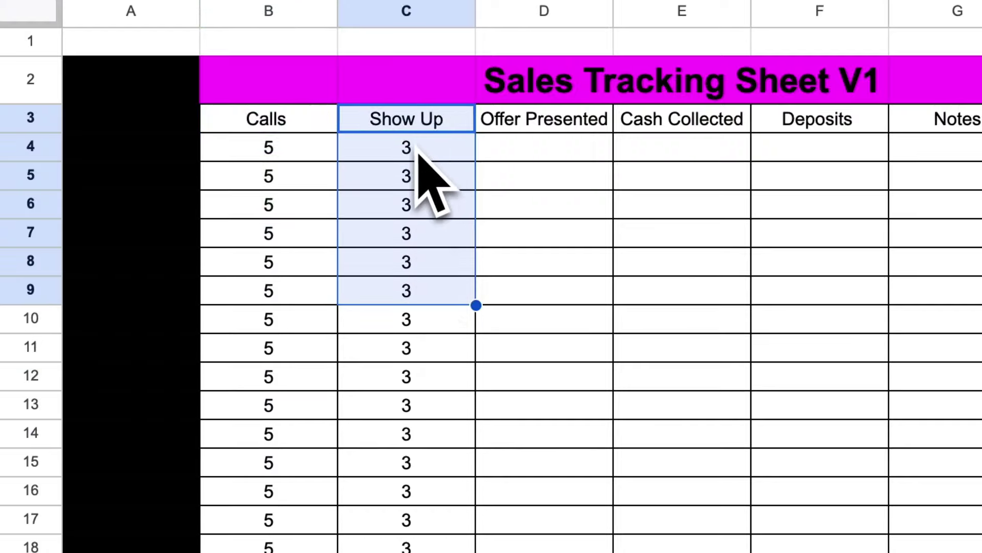
Enter 1 under Offer Presented in row 4 and centre it horizontally in the cell.
click(516, 154)
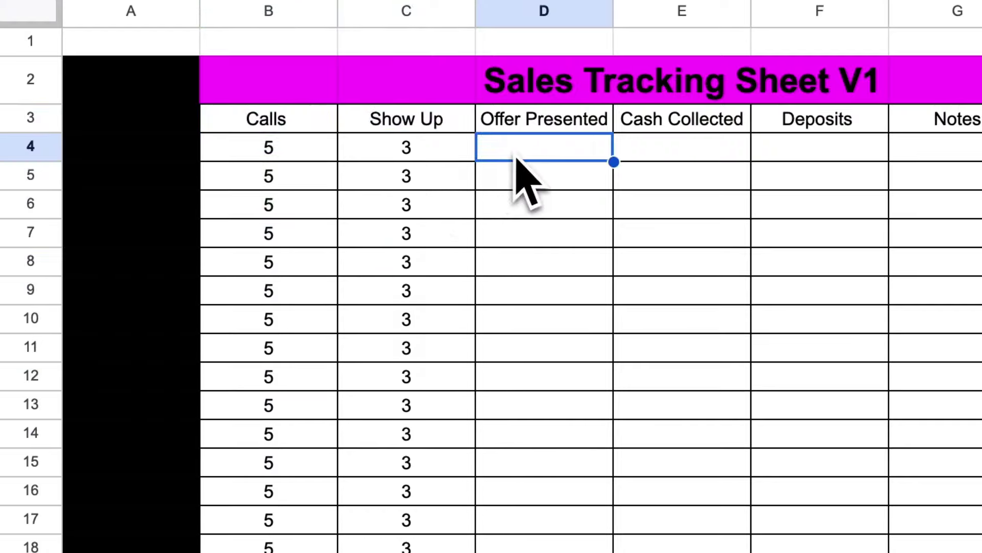
text(1)
click(627, 155)
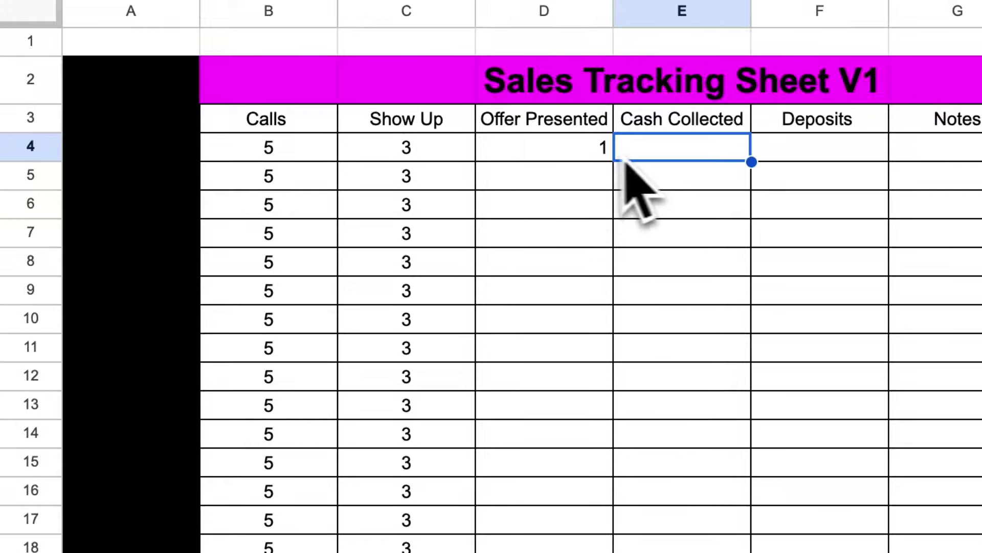
click(577, 155)
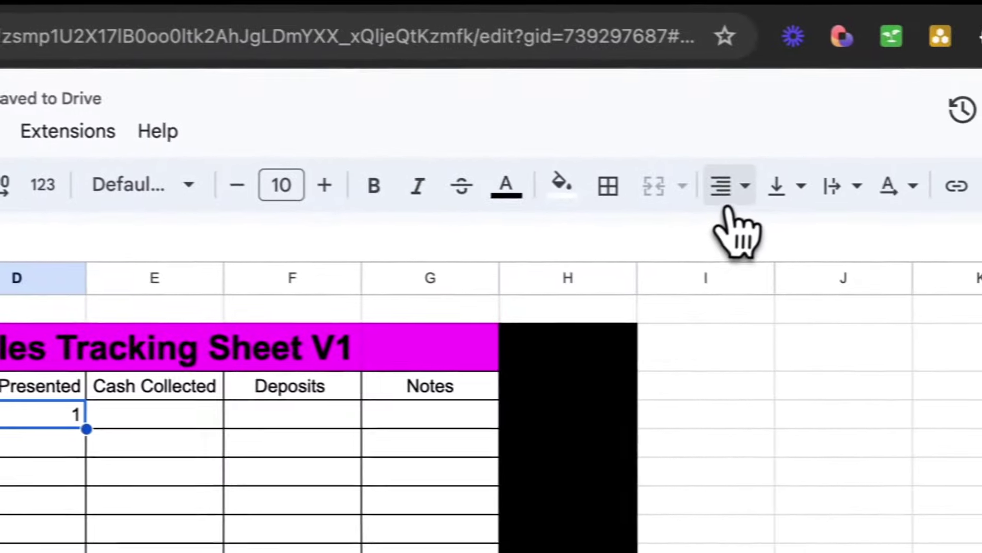
click(727, 187)
click(747, 237)
click(122, 416)
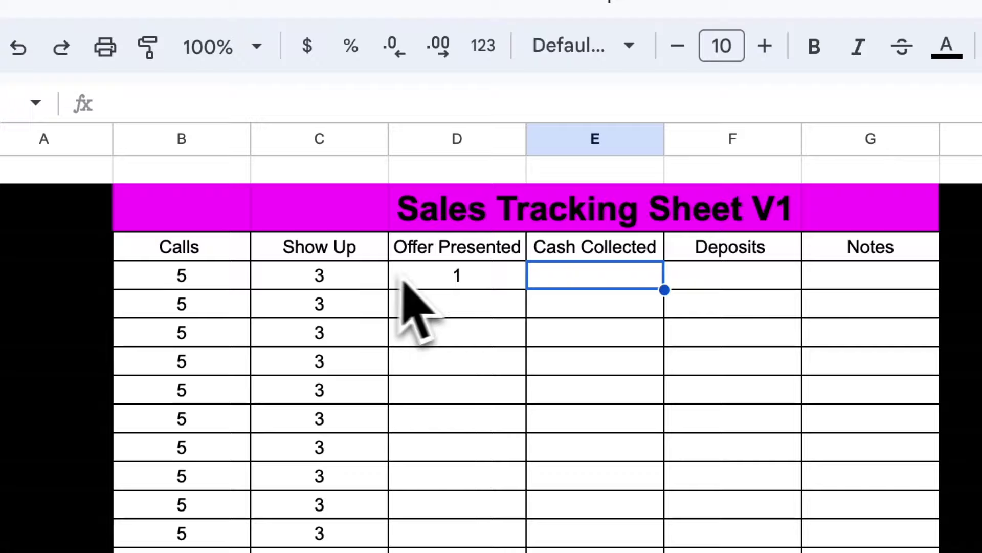
Compare the Show Up and Offer Presented values in row 4 of the Sales sheet.
drag(401, 280, 307, 275)
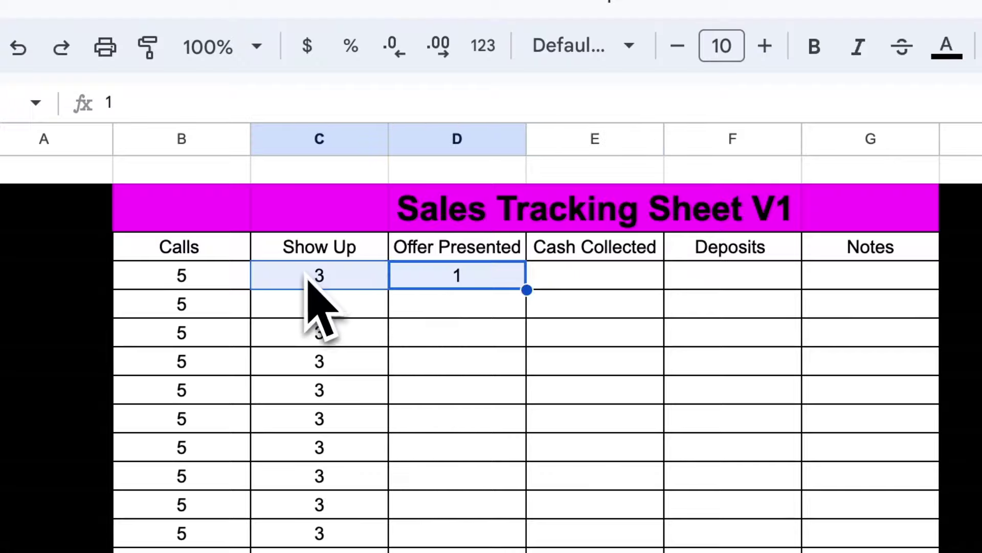
click(445, 284)
drag(458, 284, 412, 287)
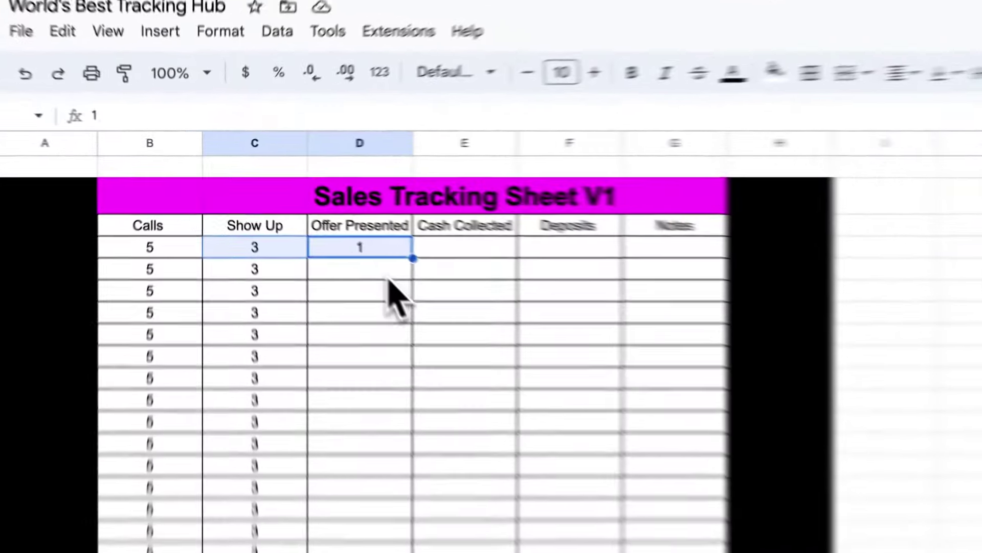
click(303, 225)
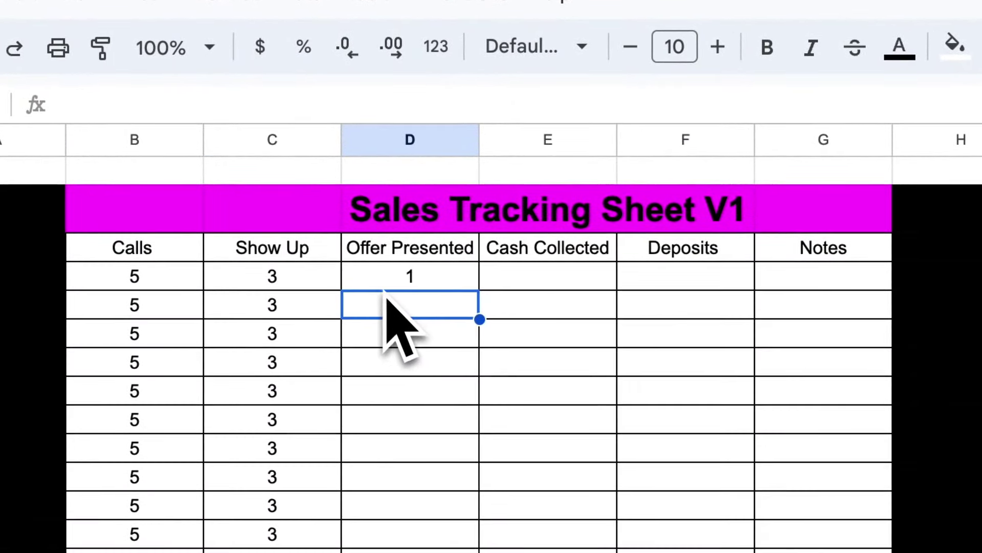
Walk through row 4 of the Sales sheet, examining Calls, Show Up, Offer Presented, Cash Collected, Deposits and Notes.
click(535, 286)
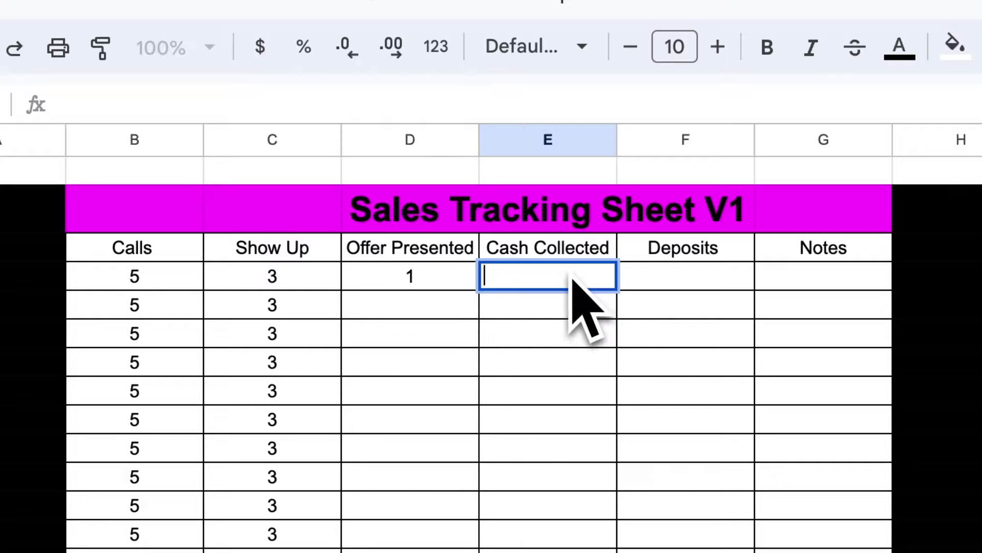
key(Return)
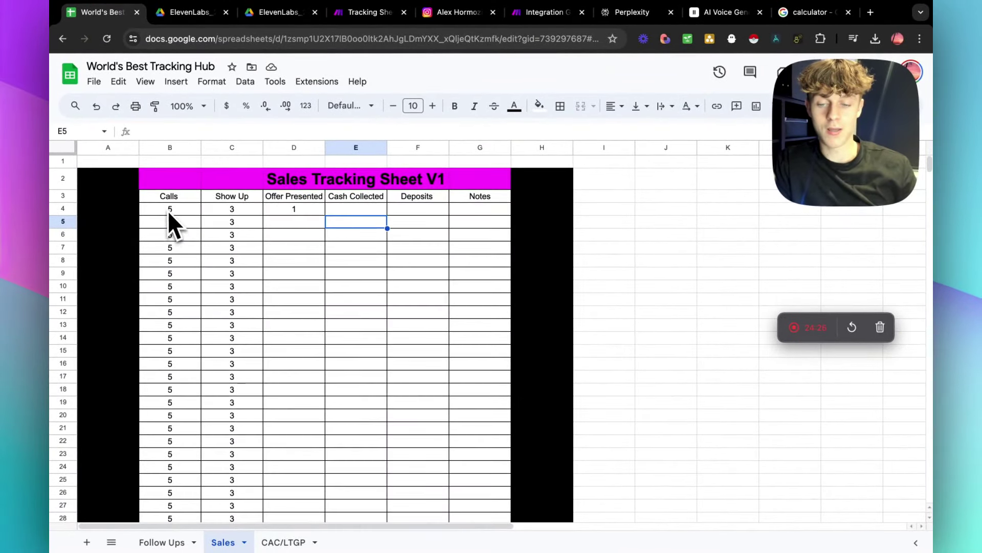
click(174, 210)
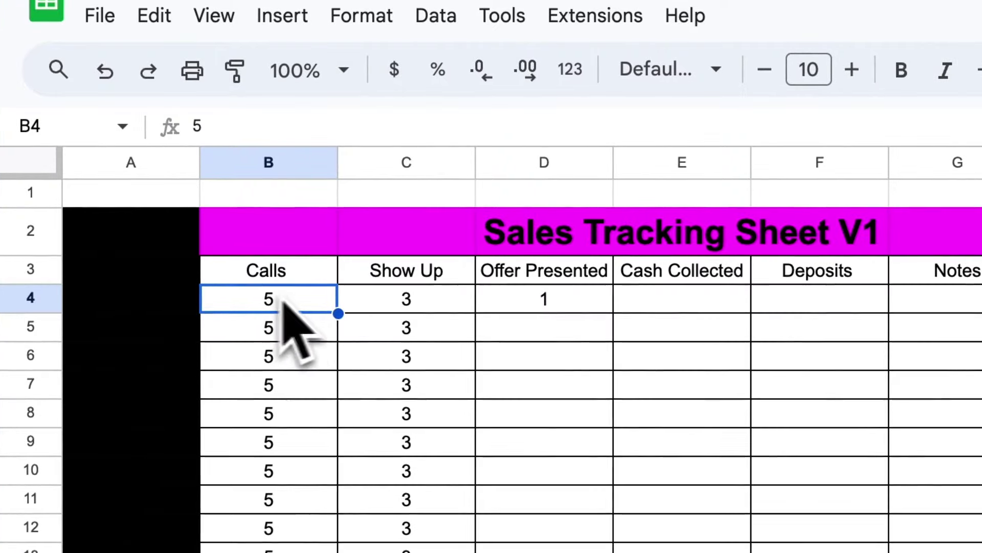
click(417, 307)
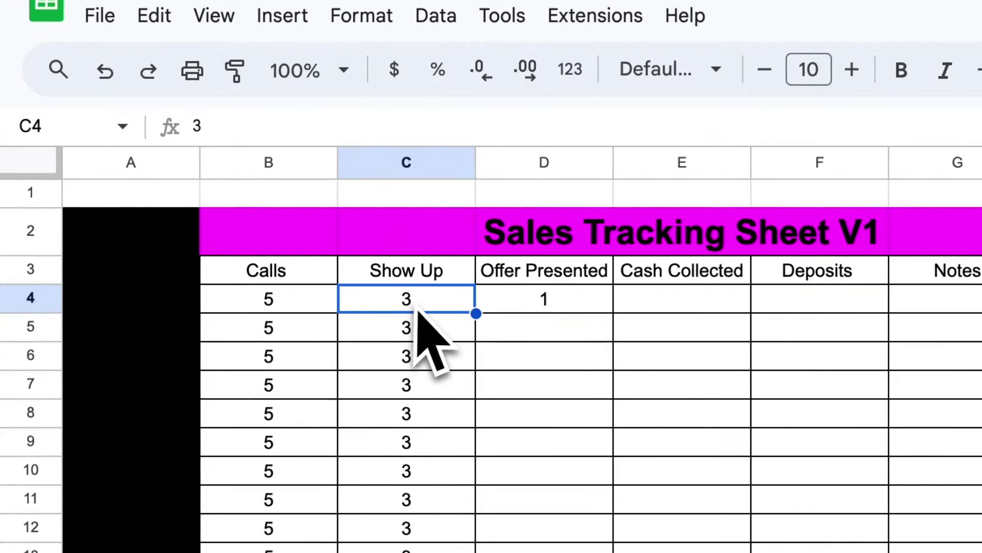
click(546, 307)
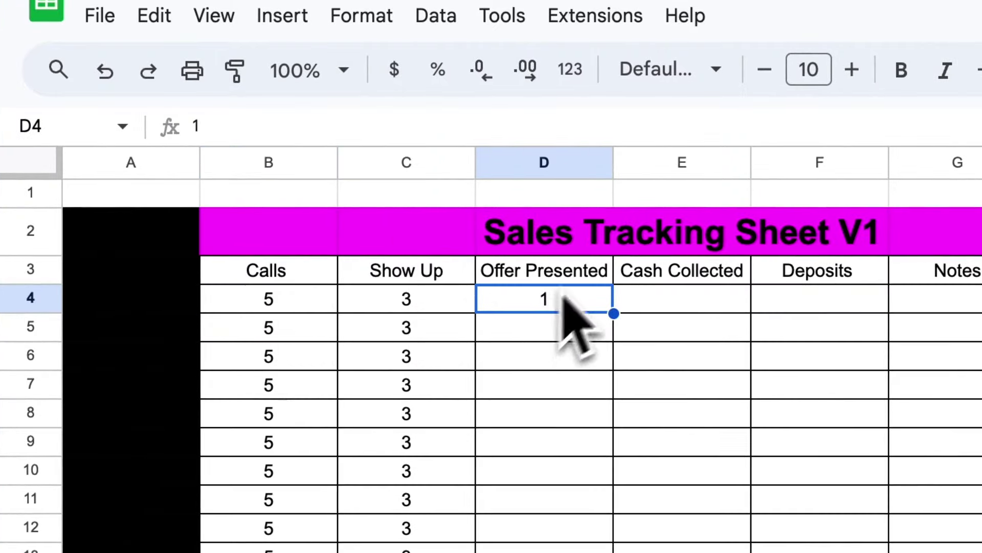
click(685, 296)
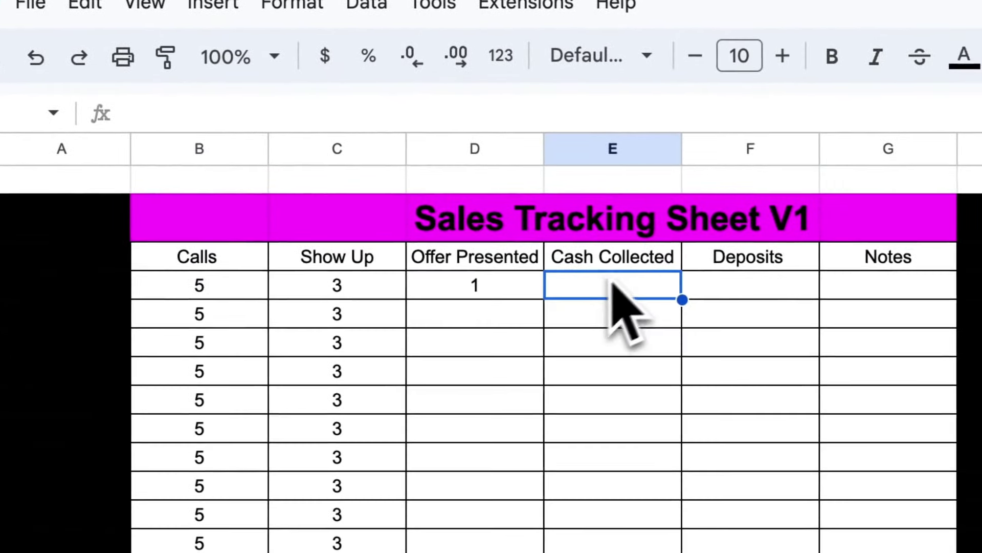
click(333, 286)
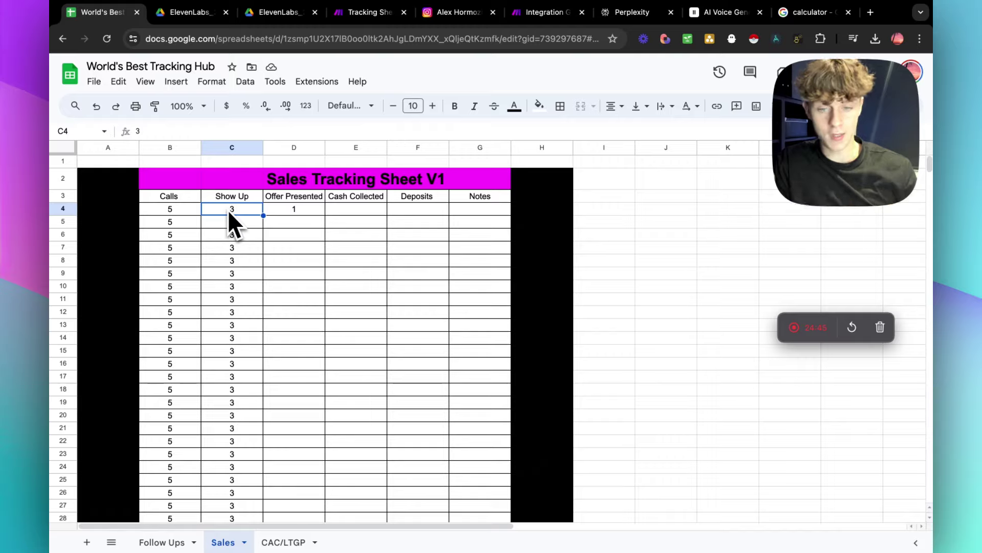
key(Right)
key(Right)
key(Right)
key(Right)
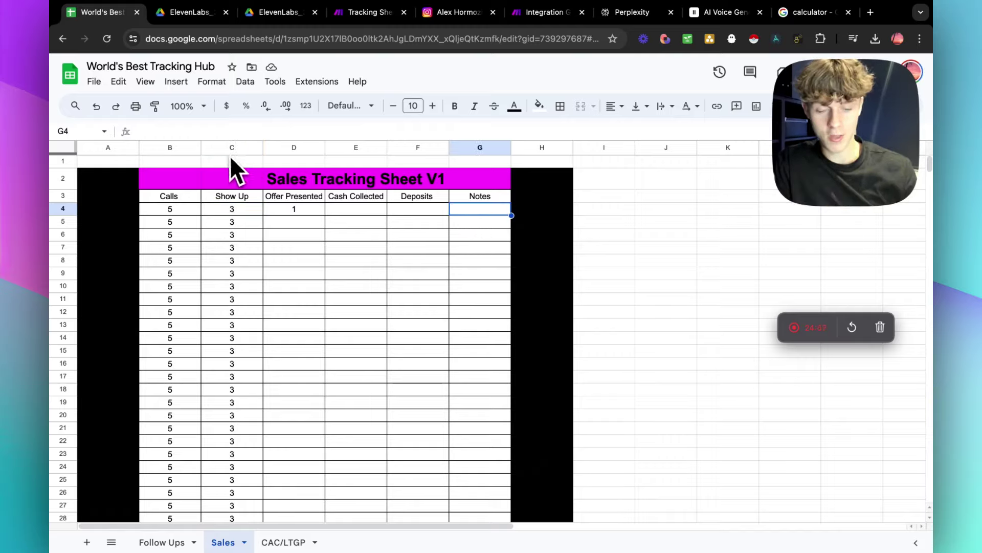